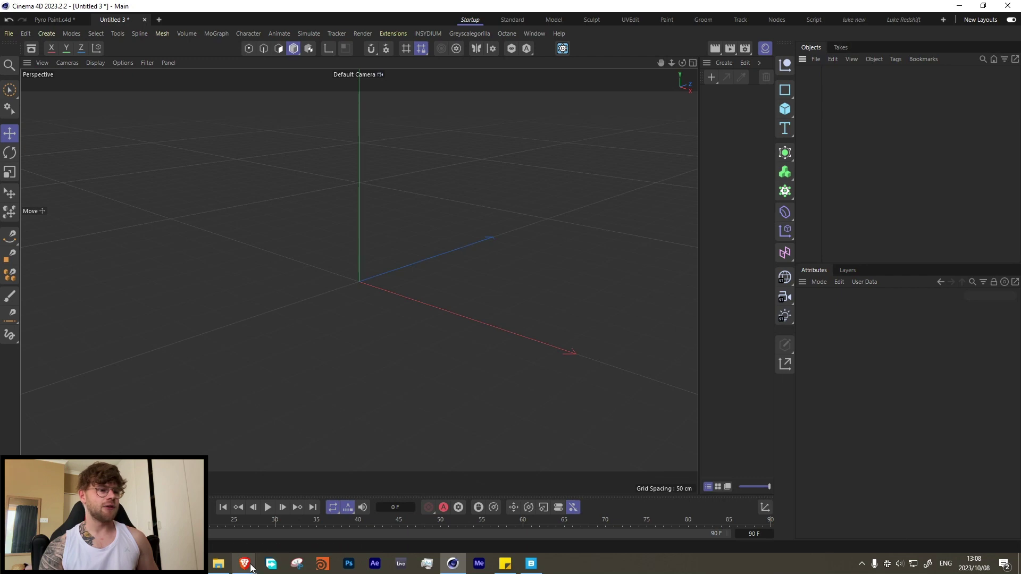
# - Switch to the web browser and play the Instagram post of the melting metal fluid simulation as a reference
pyautogui.moveTo(244, 563)
pyautogui.click(277, 523)
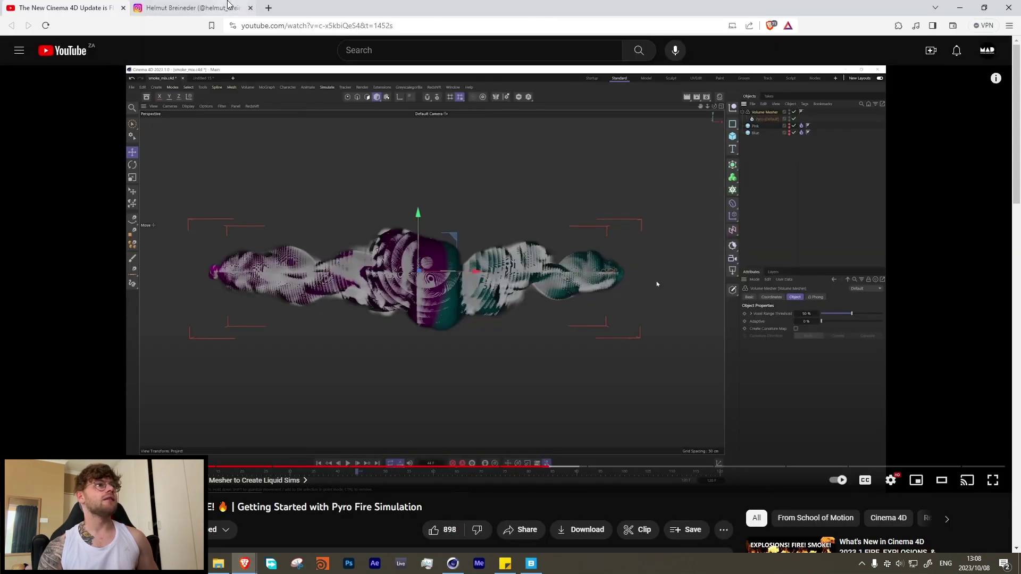
pyautogui.click(194, 7)
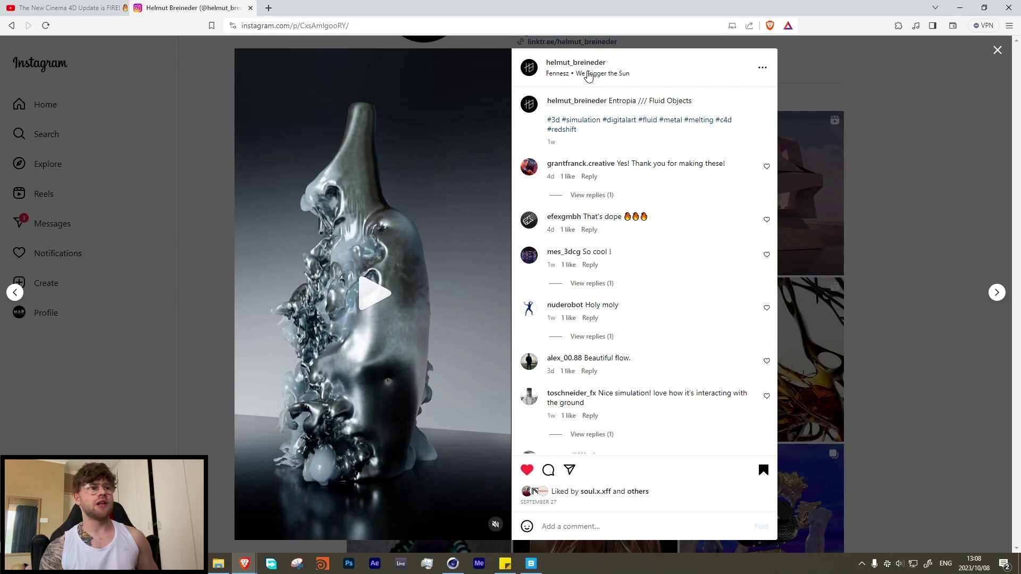
pyautogui.click(398, 301)
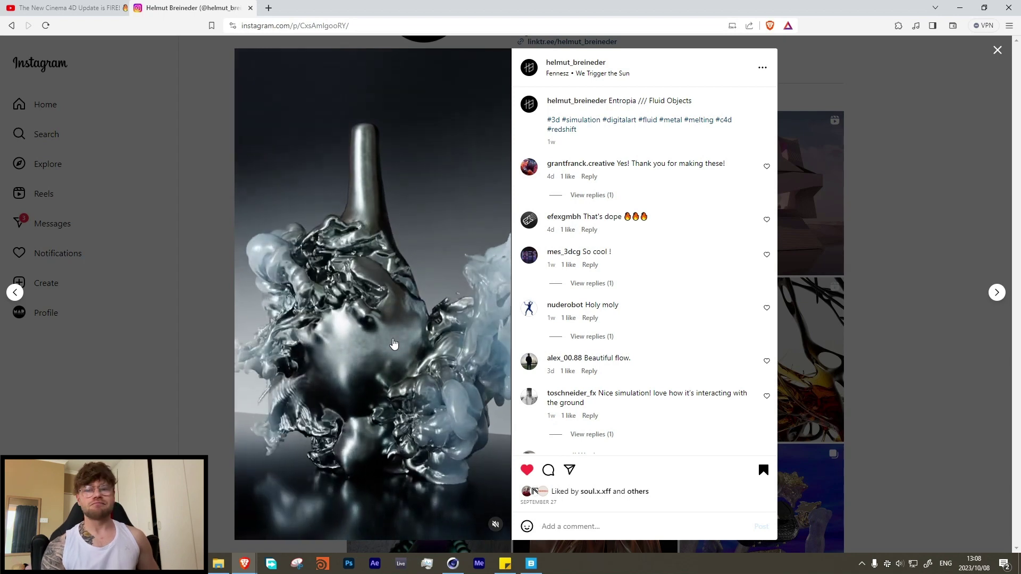
pyautogui.click(379, 337)
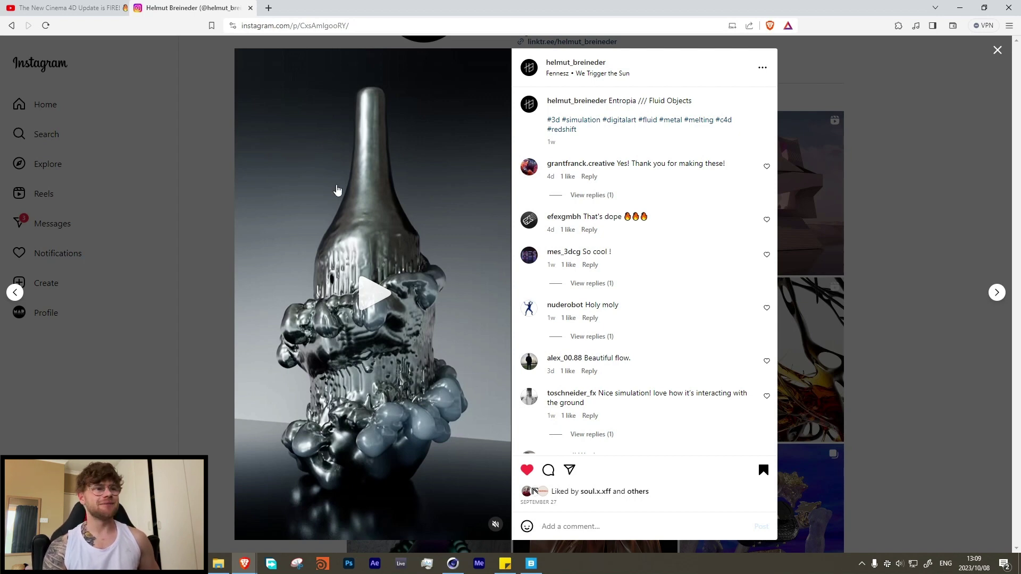
# - Play the YouTube Pyro tutorial's Volume Mesher liquid section, and minimise the browser to return to Cinema 4D
pyautogui.click(108, 5)
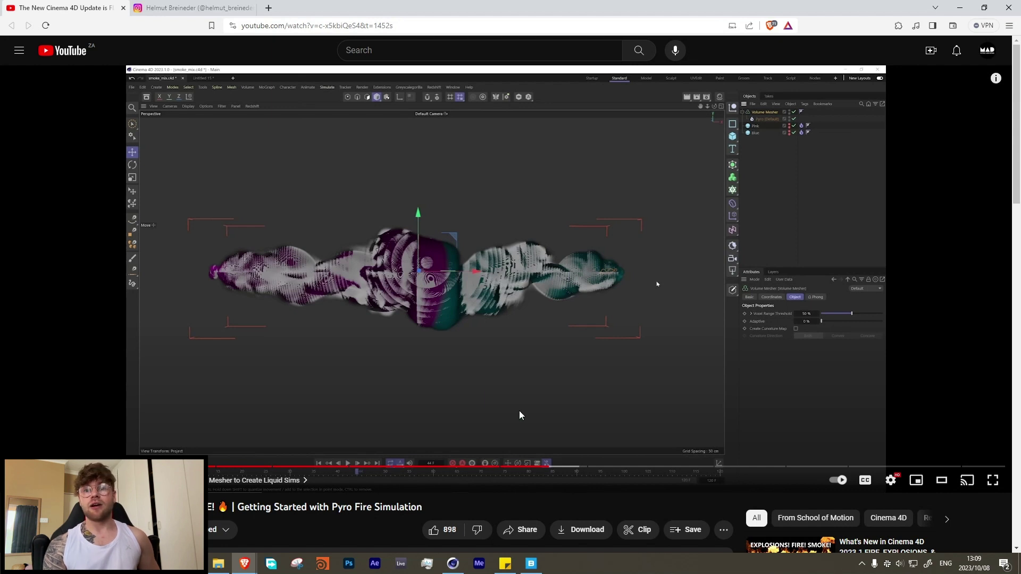
pyautogui.click(568, 464)
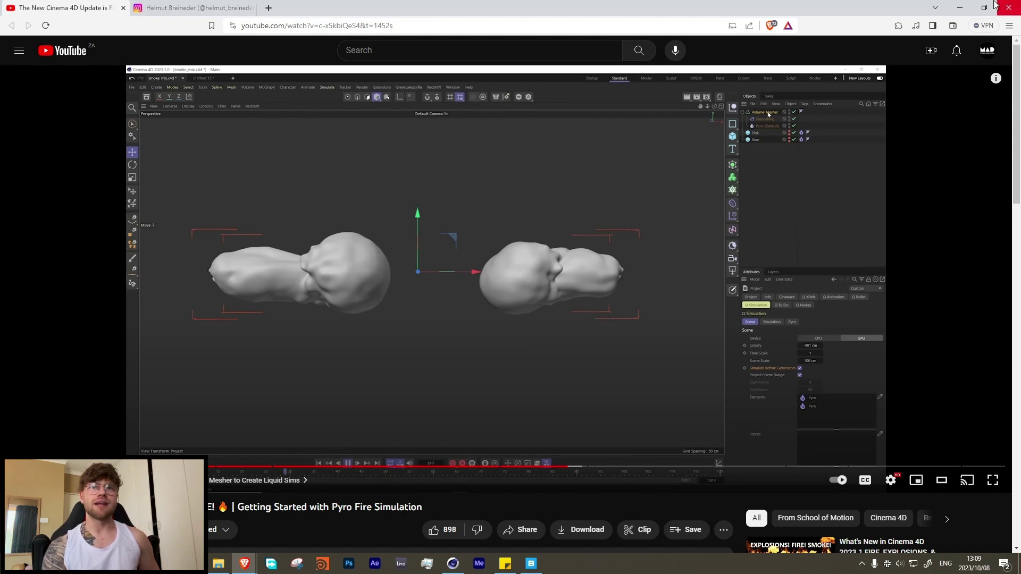
pyautogui.click(960, 8)
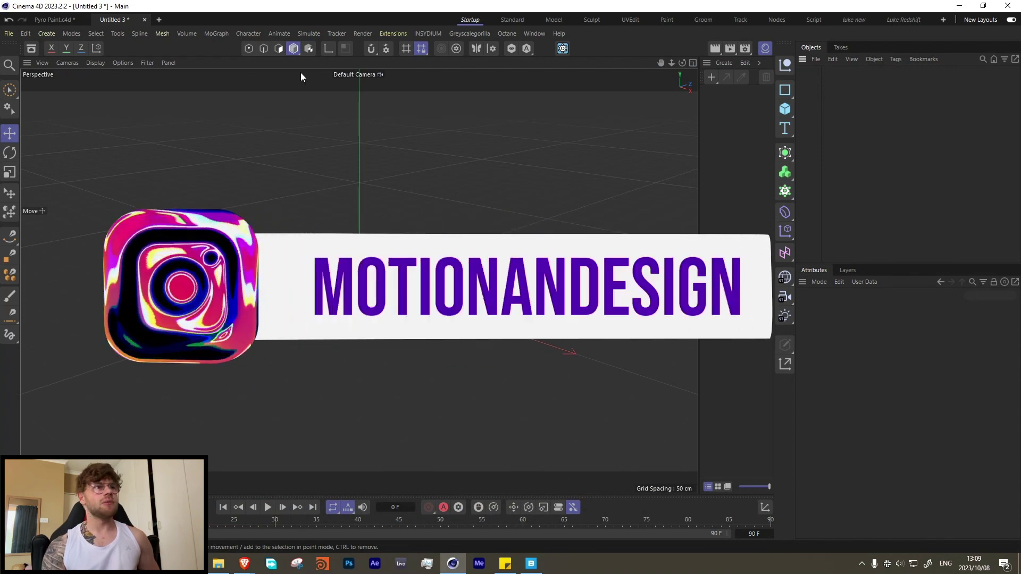
# - Switch to the Pyro Paint.c4d scene and start a live render in the Redshift RenderView
pyautogui.click(55, 20)
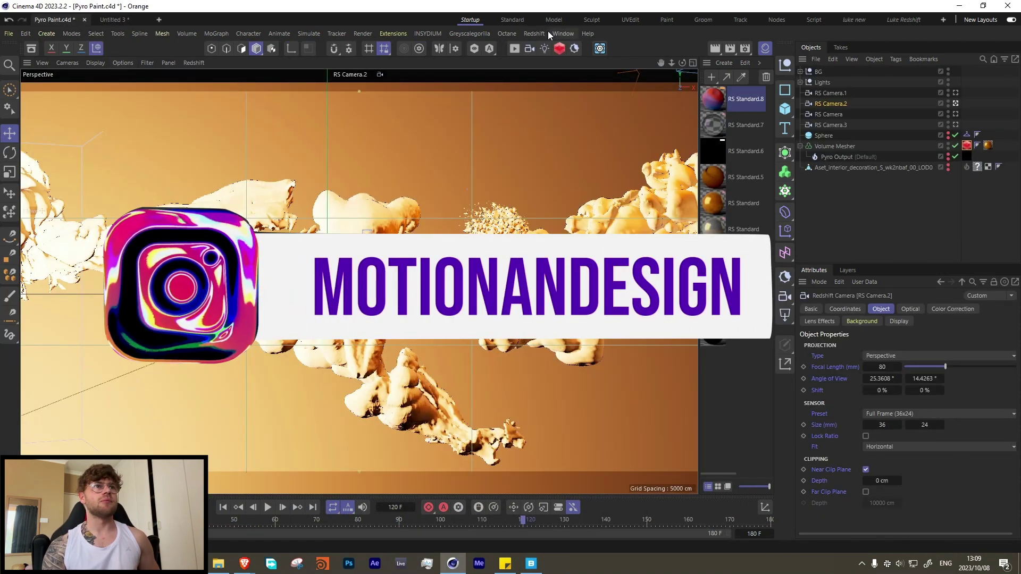
pyautogui.click(545, 33)
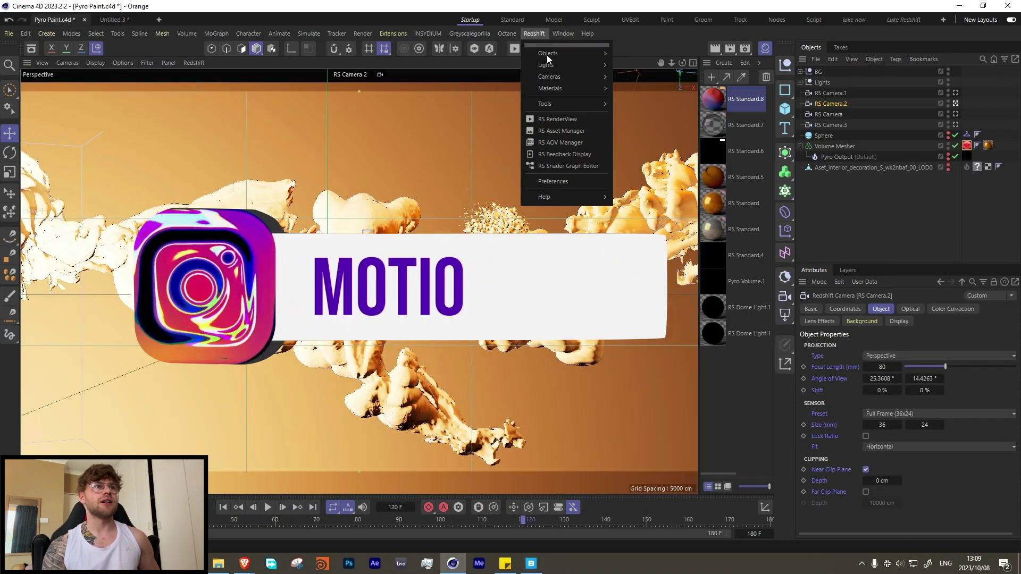
pyautogui.click(557, 118)
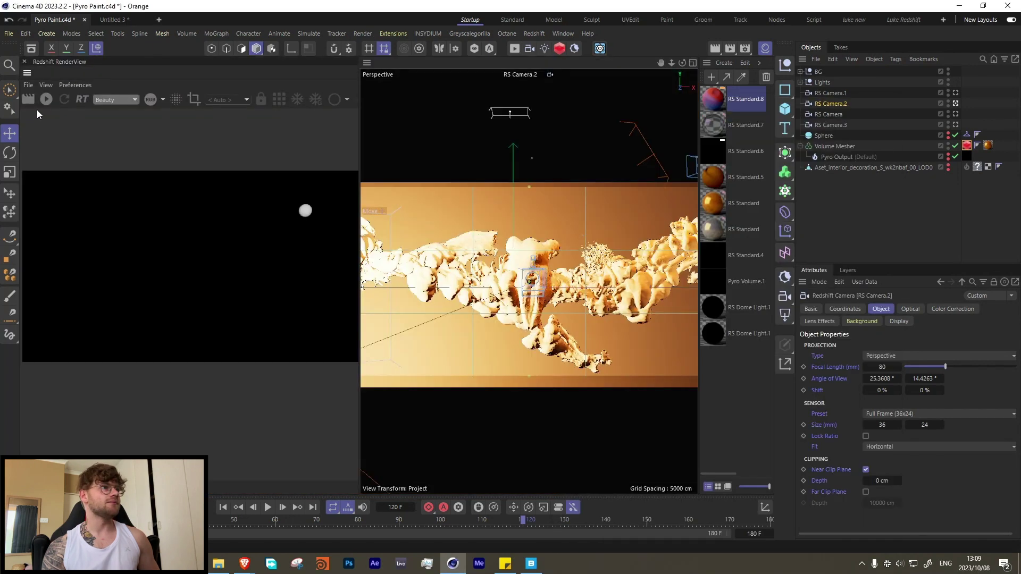
pyautogui.click(45, 100)
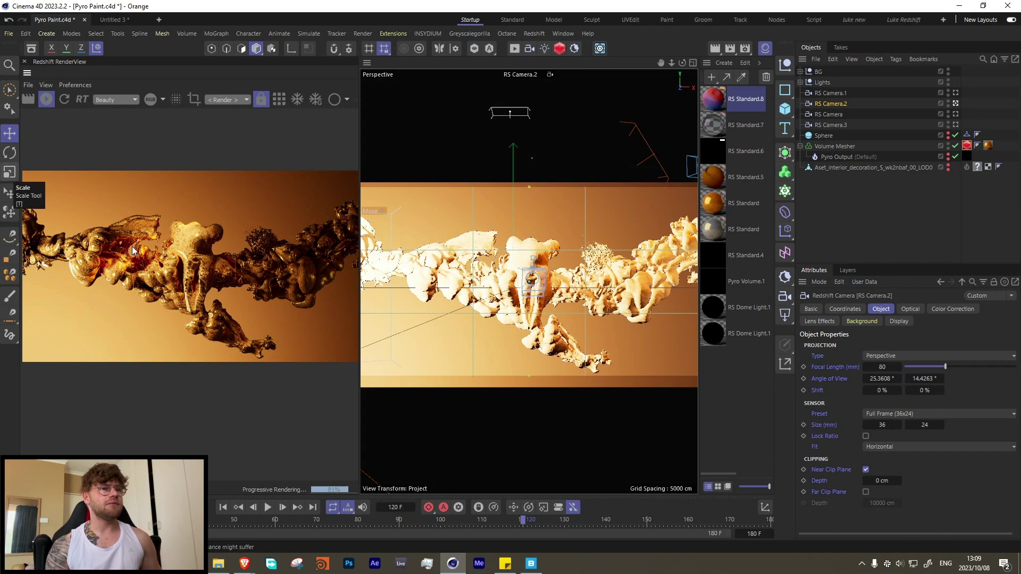
# - Show the scene's takes, examine the Orange take's render, and activate the Glass take to compare it
pyautogui.click(840, 47)
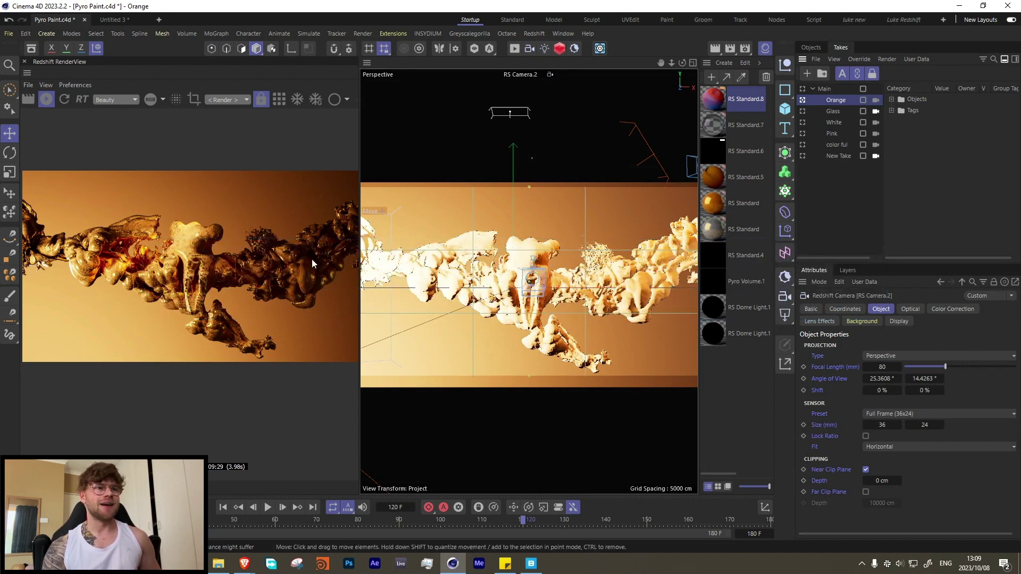
pyautogui.scroll(-1, 230, 276)
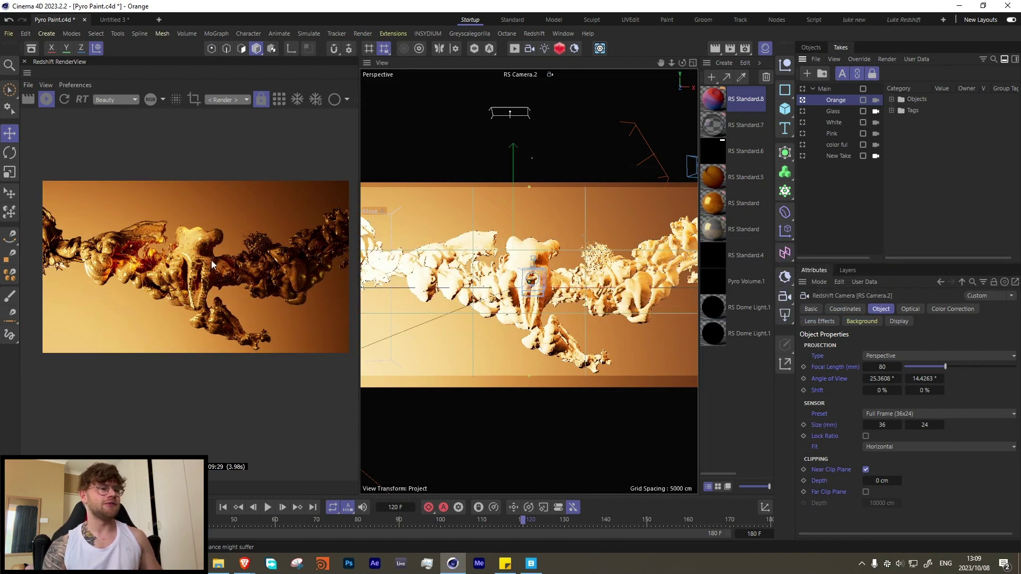
pyautogui.scroll(1, 207, 265)
pyautogui.moveTo(215, 264); pyautogui.dragTo(210, 265, button='middle')
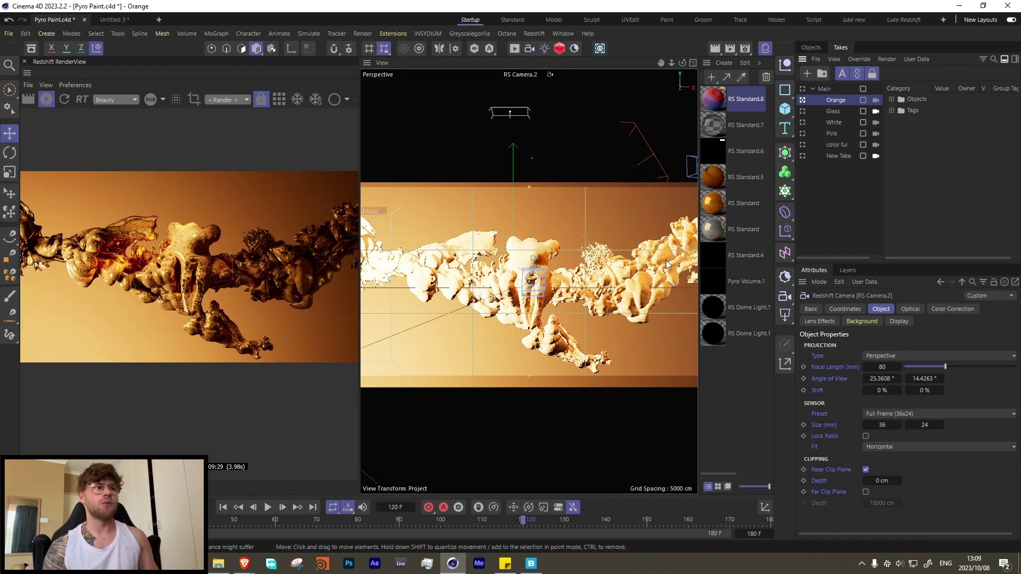
pyautogui.click(803, 112)
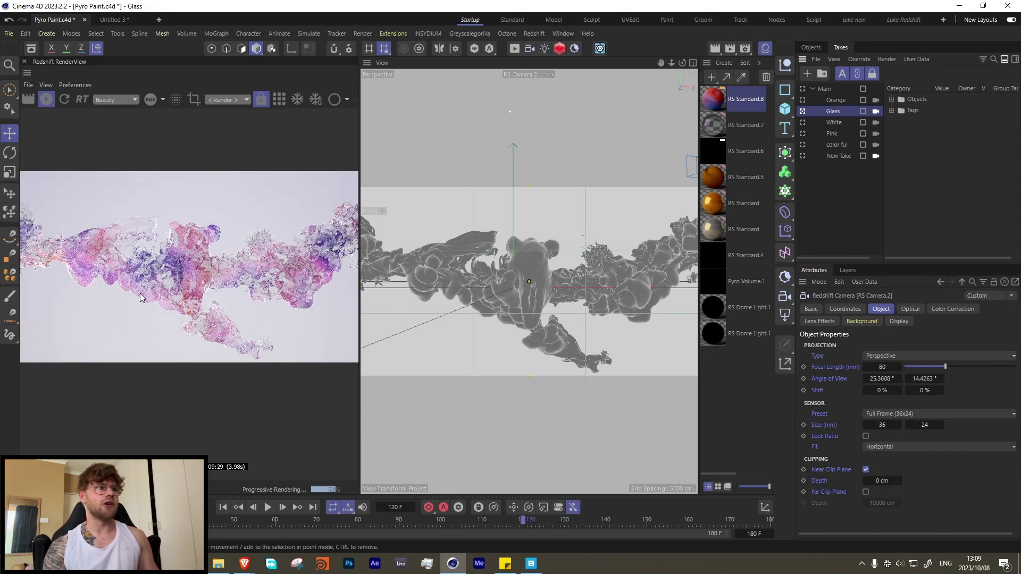
# - Activate the White take and examine its rendered surface detail up close and as a whole
pyautogui.click(804, 122)
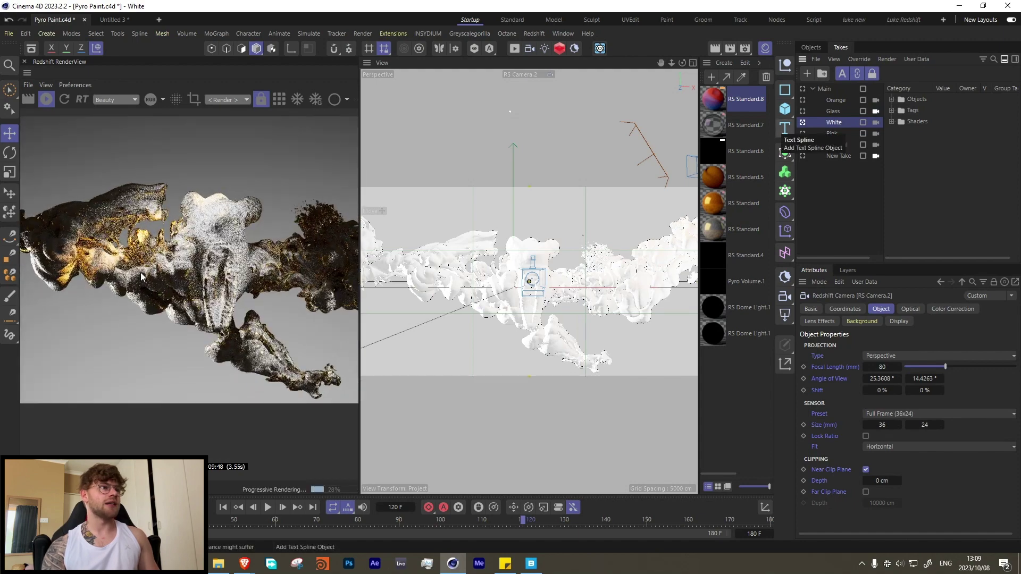
pyautogui.scroll(5, 141, 277)
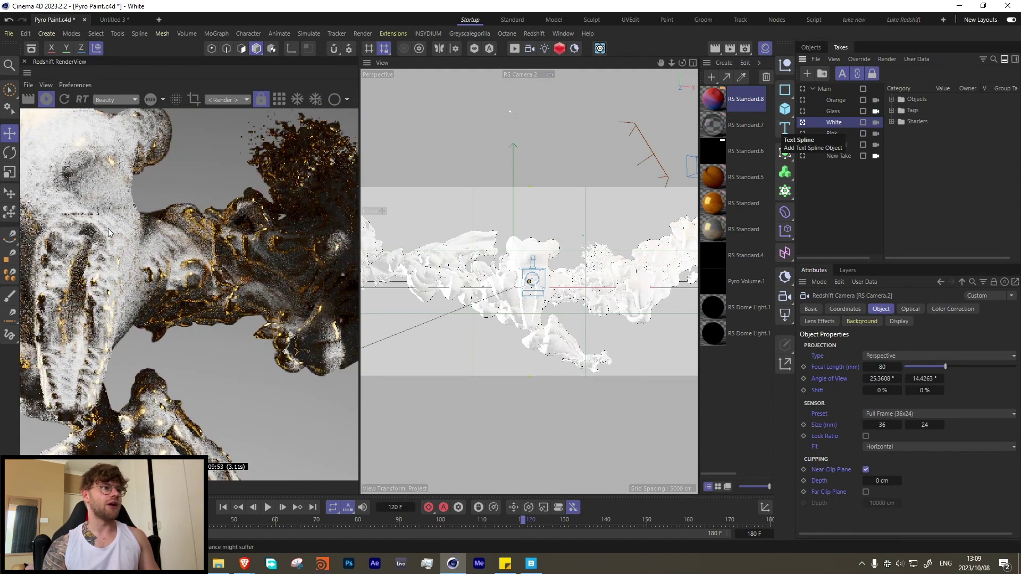
pyautogui.scroll(-3, 242, 263)
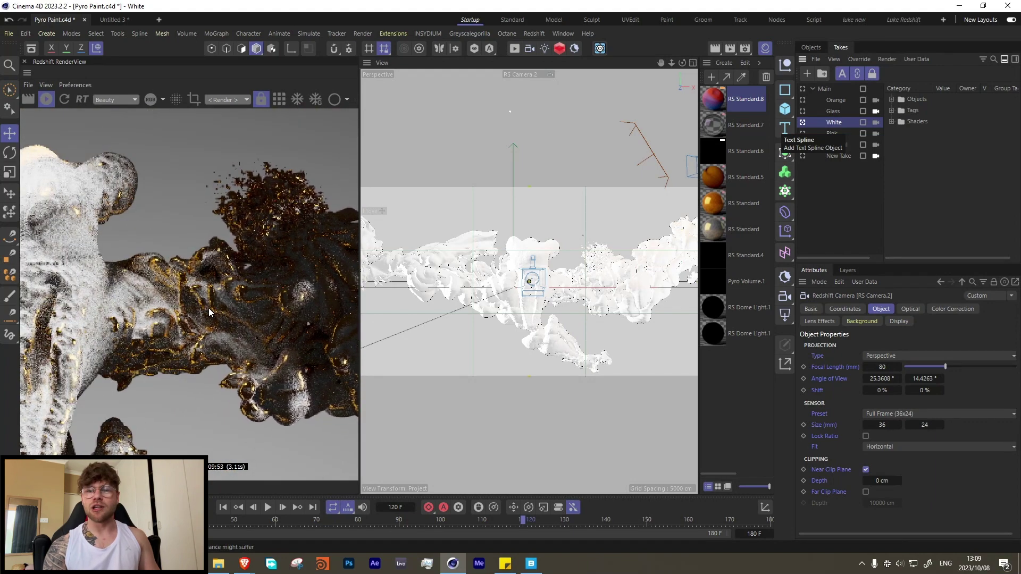
pyautogui.scroll(-2, 209, 313)
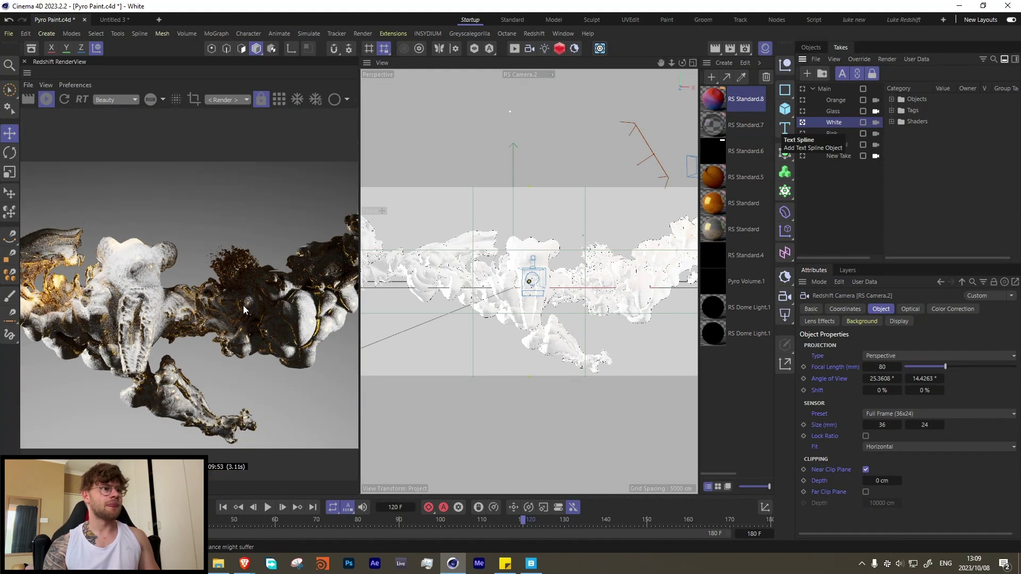
# - Activate the Pink take followed by the color ful take, examining how each one renders
pyautogui.click(803, 134)
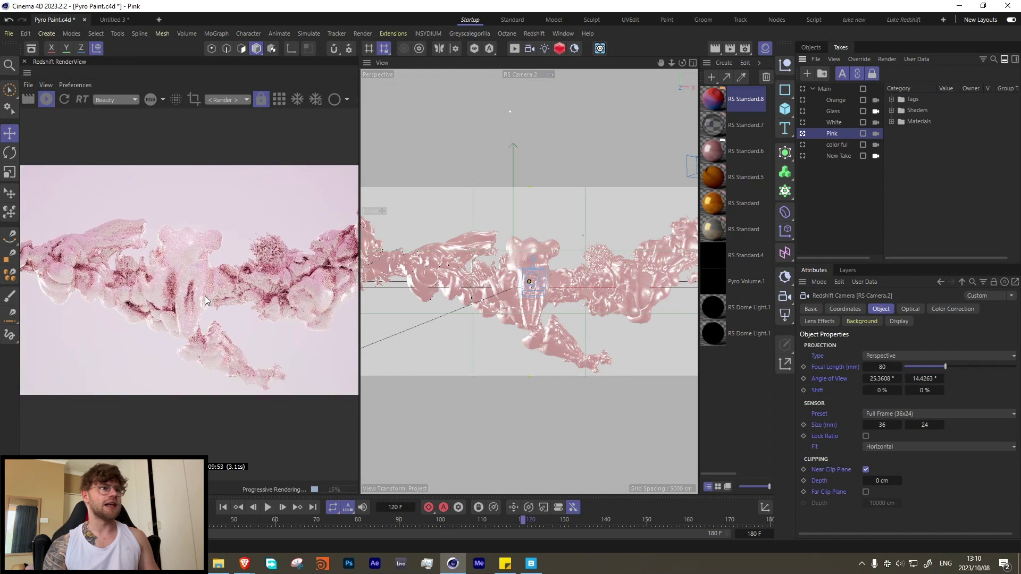
pyautogui.scroll(-1, 196, 295)
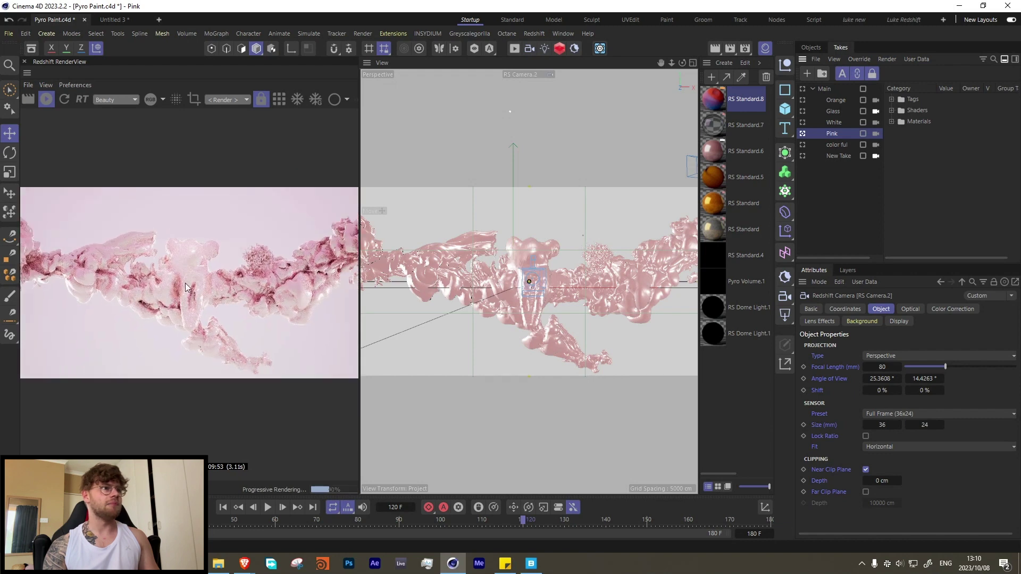
pyautogui.click(804, 146)
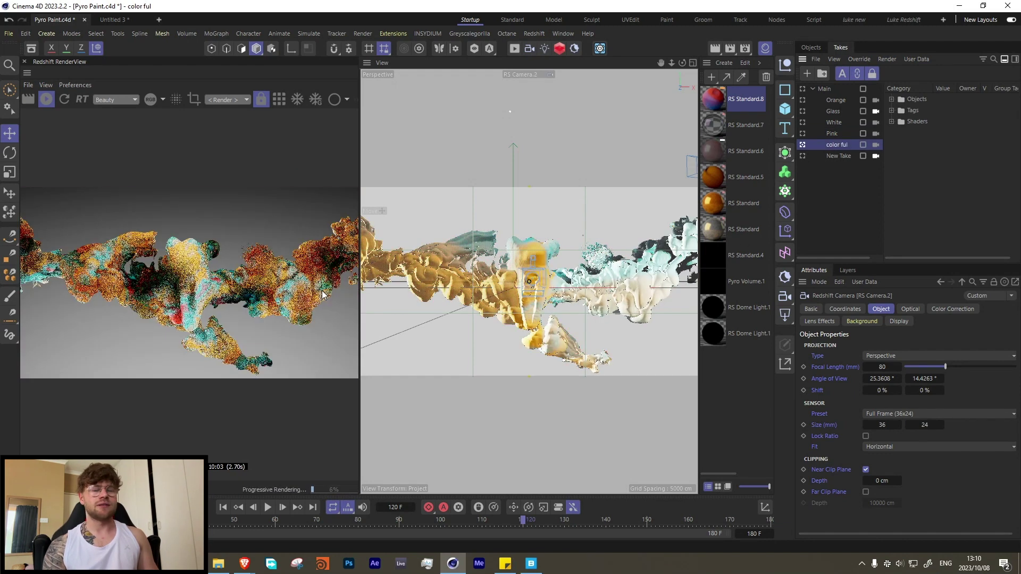
pyautogui.scroll(2, 276, 273)
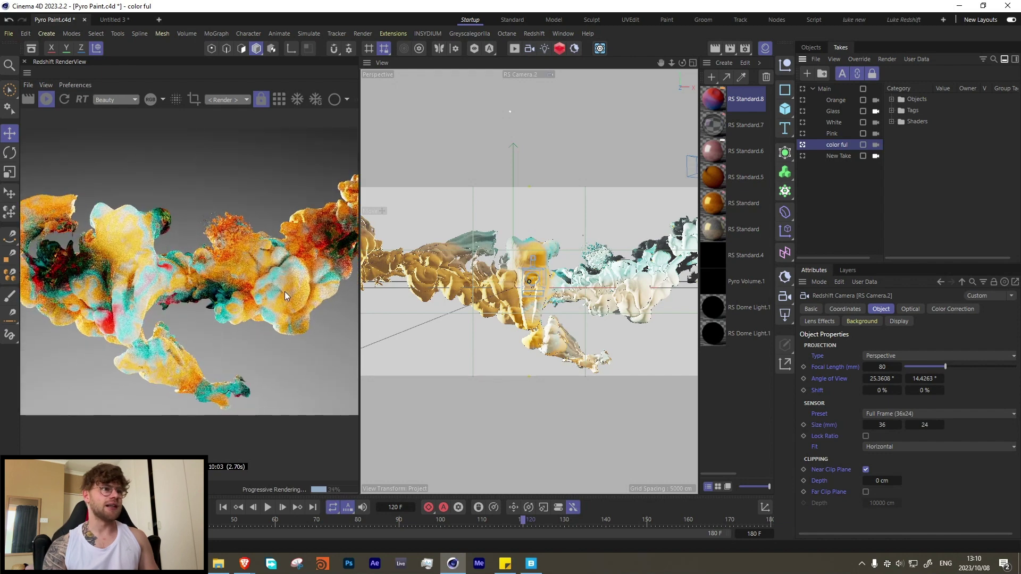
pyautogui.scroll(-3, 158, 318)
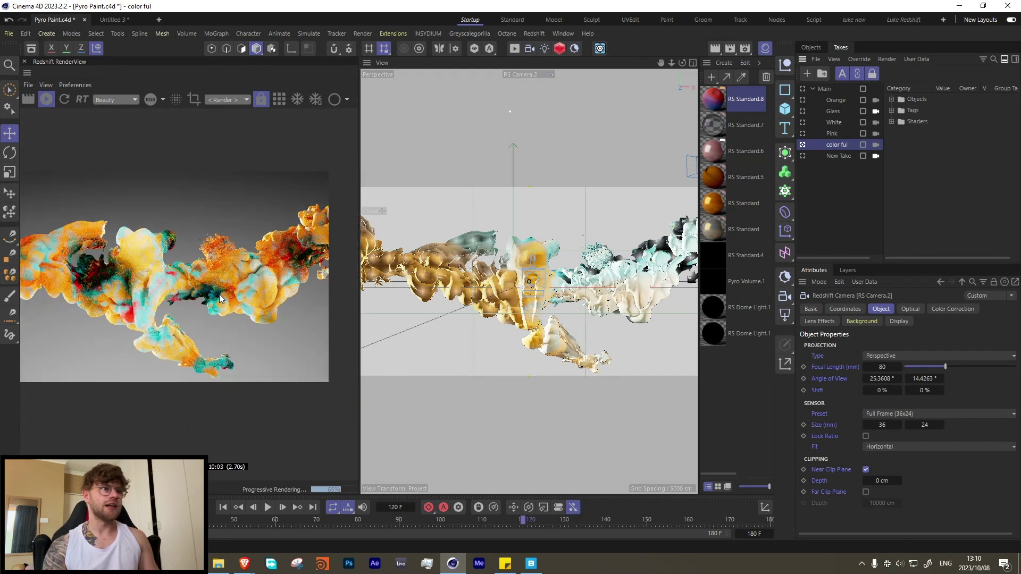
pyautogui.scroll(-1, 157, 318)
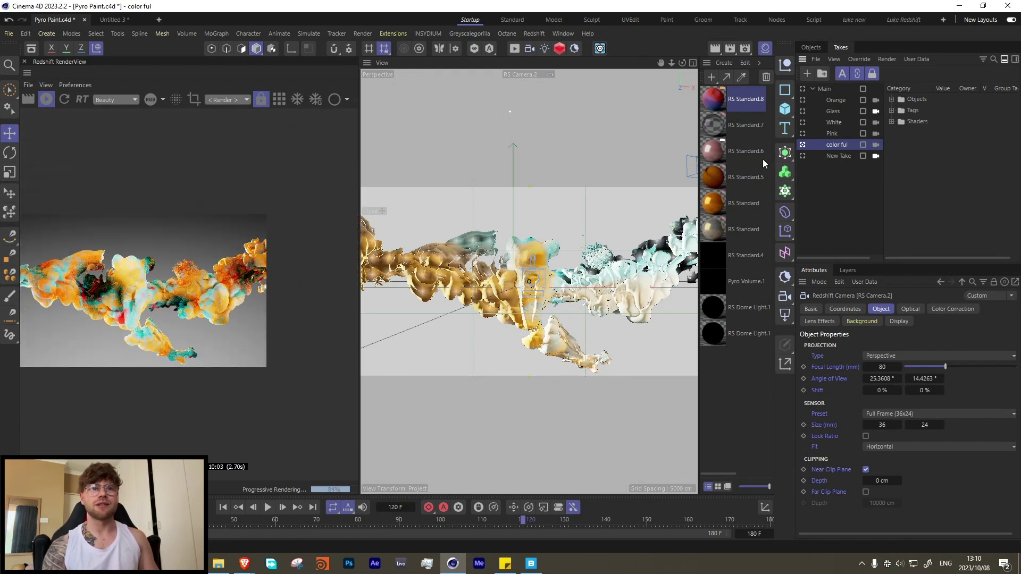
# - Activate the take named New Take and examine the colours and fine surface detail of its render
pyautogui.click(804, 156)
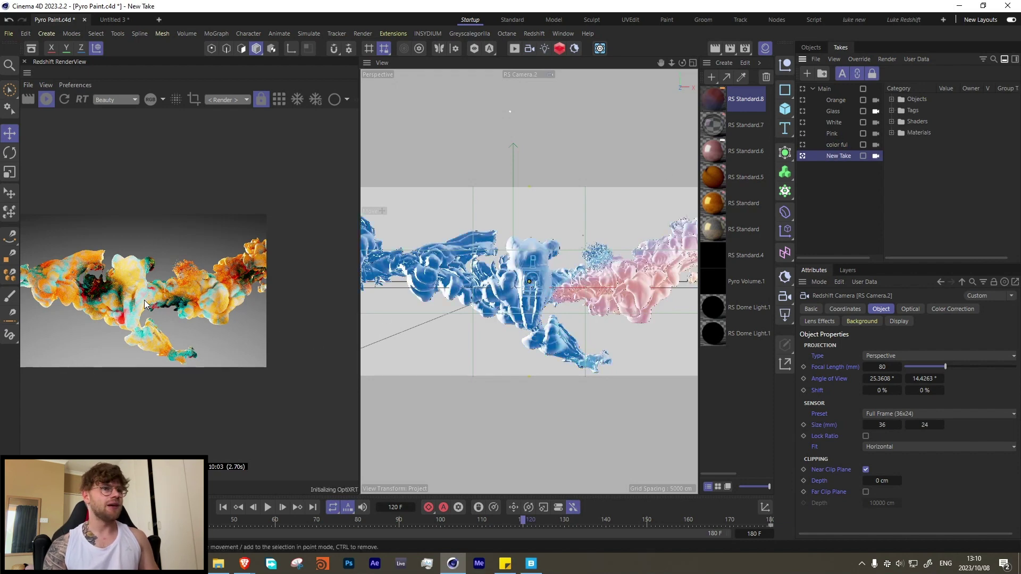
pyautogui.scroll(2, 212, 291)
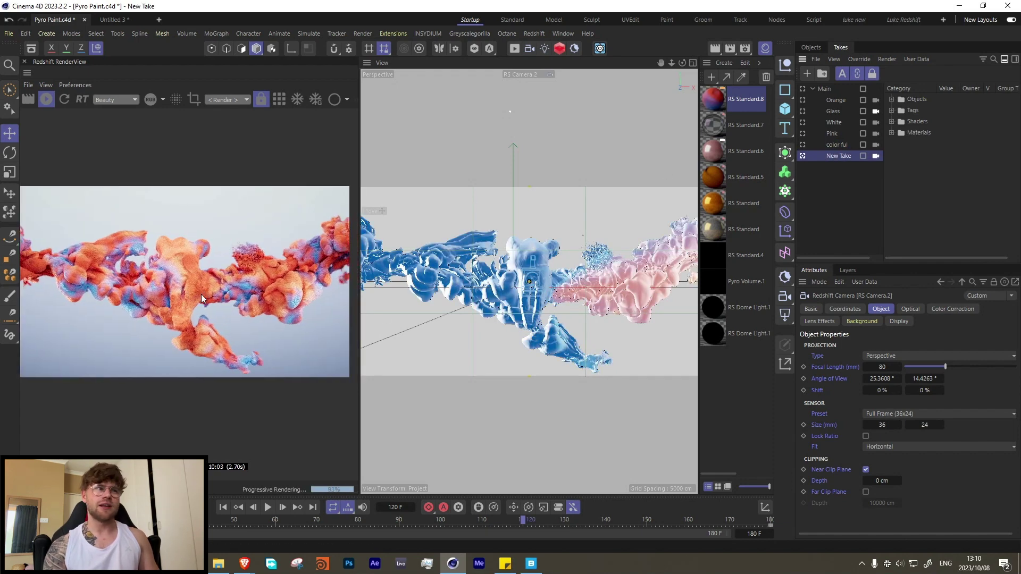
pyautogui.scroll(2, 156, 300)
pyautogui.scroll(4, 176, 276)
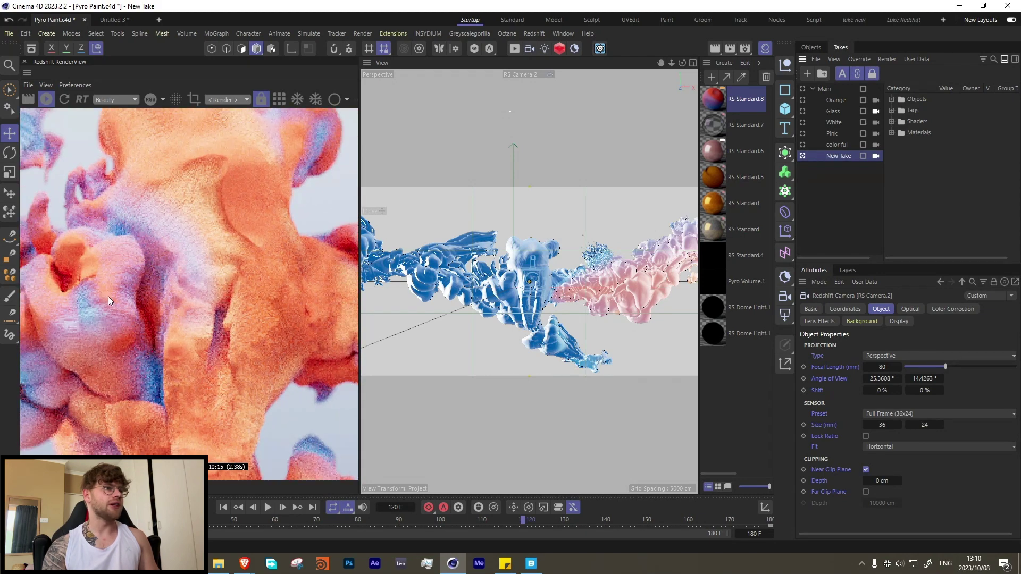
pyautogui.scroll(-5, 110, 295)
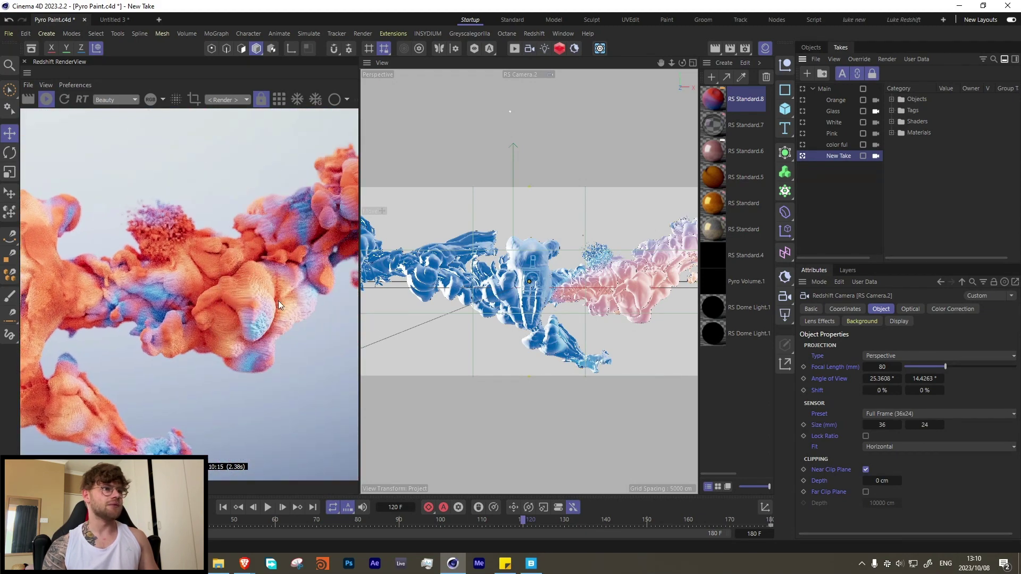
pyautogui.scroll(-5, 287, 300)
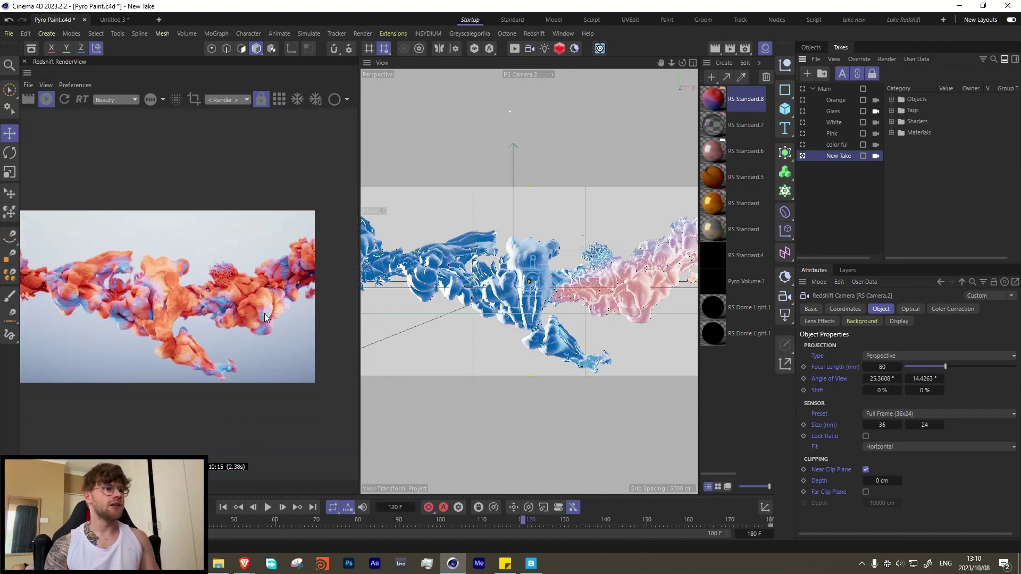
pyautogui.scroll(-1, 189, 288)
pyautogui.scroll(2, 176, 283)
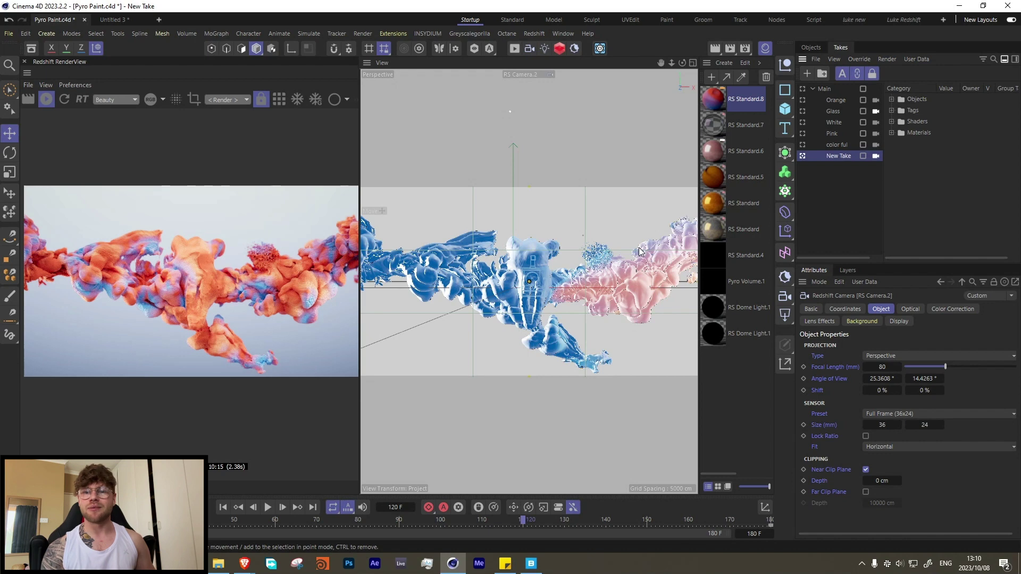
# - Stop the live render and return to the empty Untitled 3 scene with the RenderView closed
pyautogui.click(46, 100)
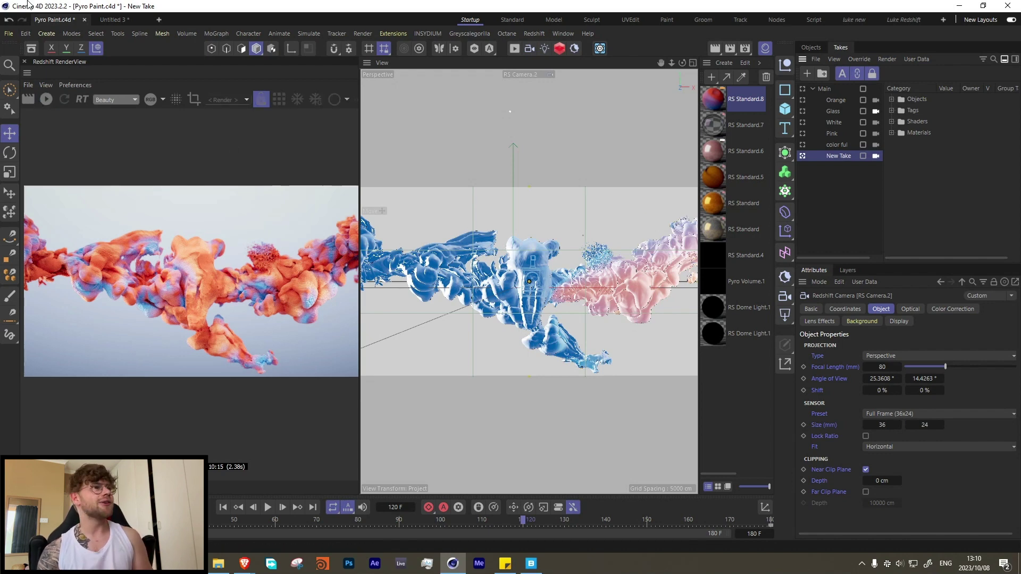
pyautogui.click(111, 20)
pyautogui.click(24, 61)
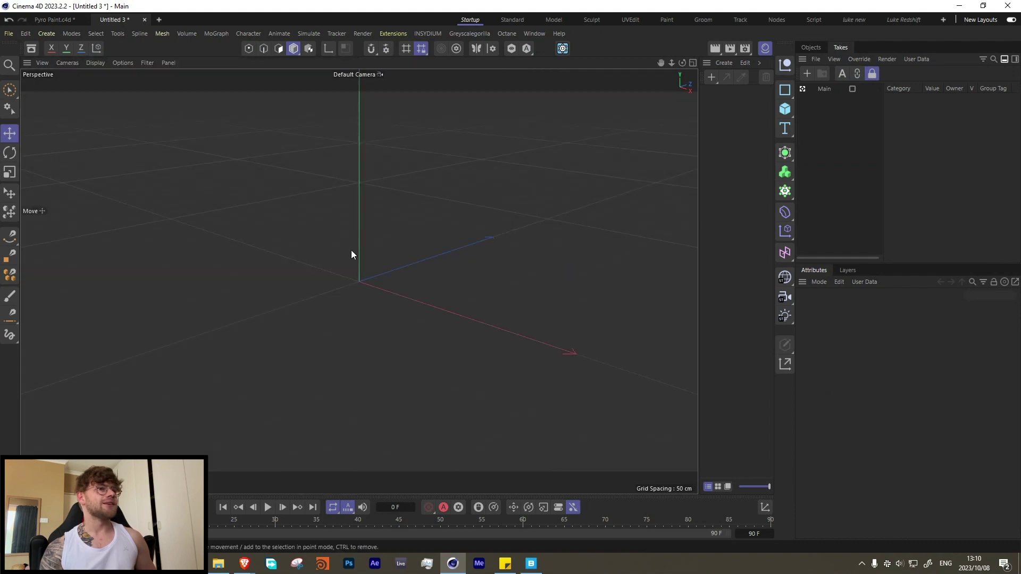
# - Switch to Quixel Bridge and export the downloaded Skull 3D asset at 2K Resolution to Cinema 4D
pyautogui.click(531, 564)
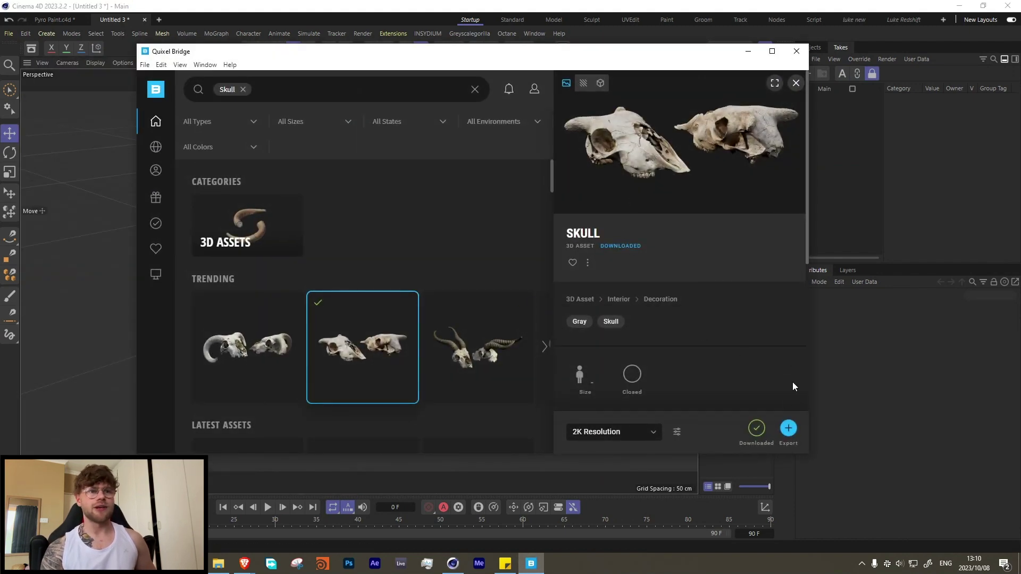
pyautogui.click(785, 430)
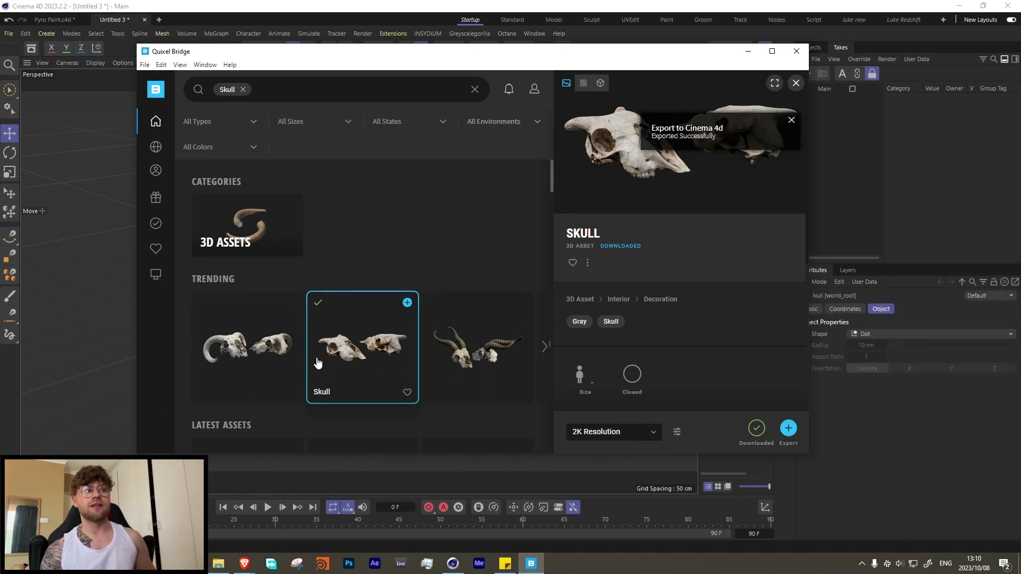
# - Switch back to Cinema 4D and delete the material imported with the skull, keeping the skull mesh selected
pyautogui.click(817, 51)
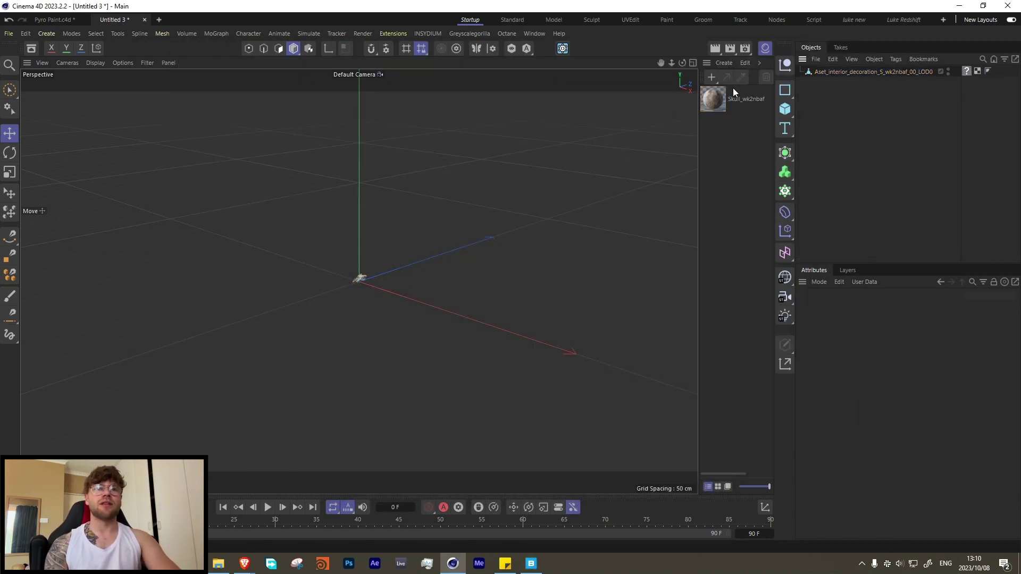
pyautogui.click(719, 99)
pyautogui.press('Delete')
pyautogui.click(850, 73)
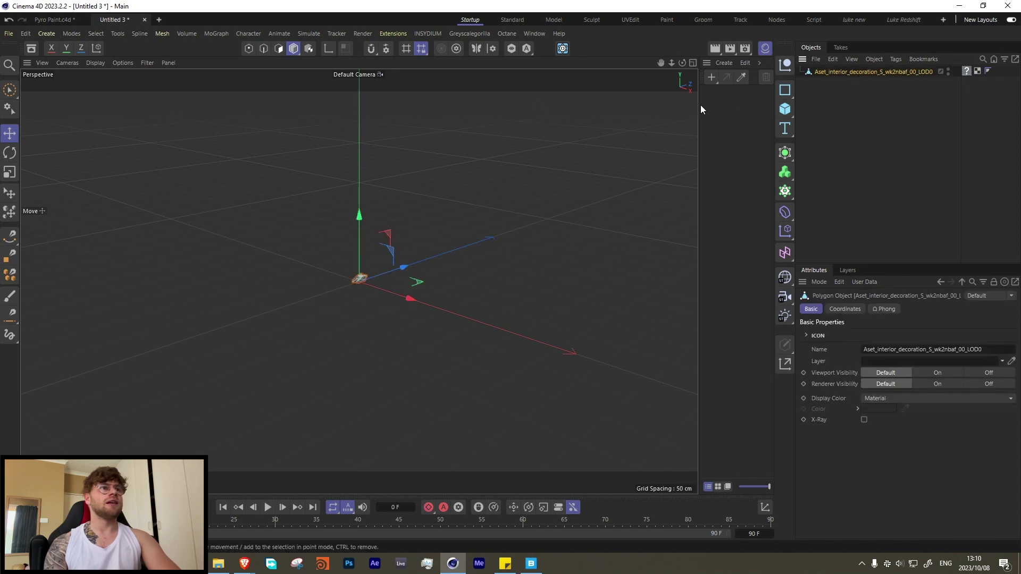
# - Add a Figure primitive at the scene origin as a size reference and reselect the skull
pyautogui.click(785, 109)
pyautogui.click(830, 204)
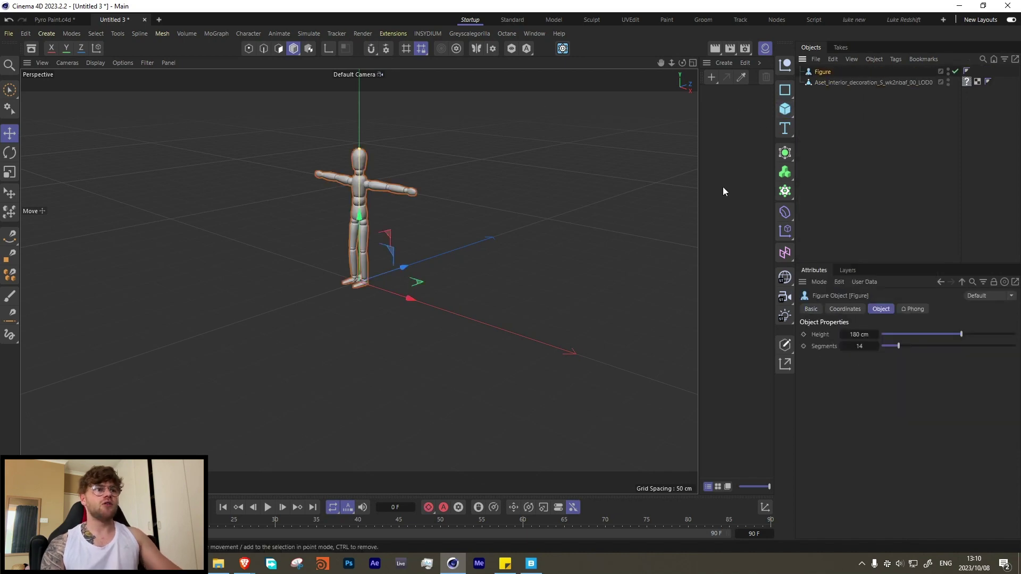
pyautogui.click(830, 82)
# - Scale the skull up uniformly until it reaches roughly the chest height of the reference figure
pyautogui.keyDown('alt'); pyautogui.moveTo(419, 295); pyautogui.dragTo(229, 330); pyautogui.keyUp('alt')
pyautogui.press('r')
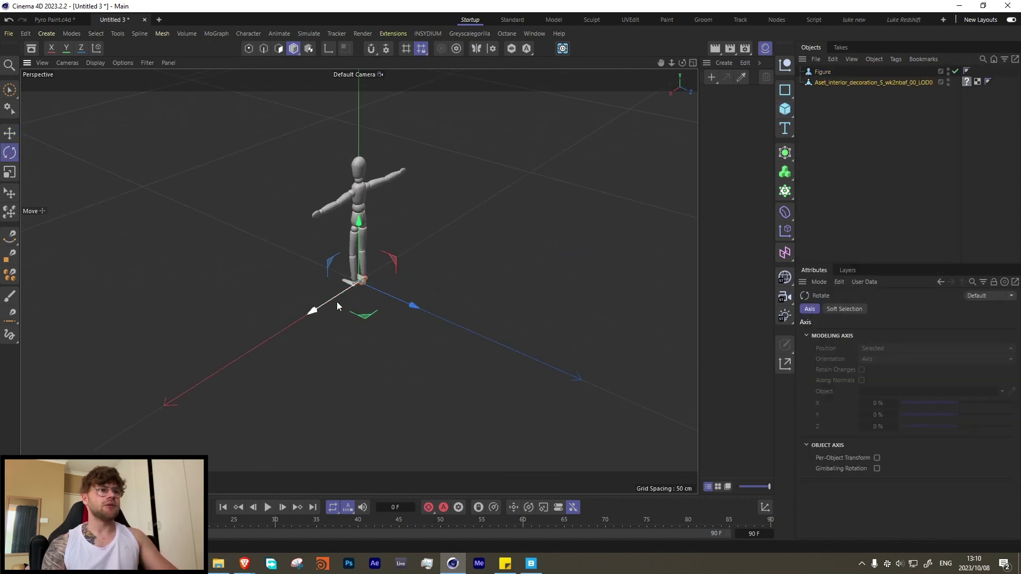
pyautogui.moveTo(366, 302); pyautogui.dragTo(351, 213)
pyautogui.press('e')
pyautogui.moveTo(359, 293)
pyautogui.keyDown('alt'); pyautogui.mouseDown()
pyautogui.moveTo(310, 255)
pyautogui.moveTo(341, 290)
pyautogui.mouseUp(); pyautogui.keyUp('alt')
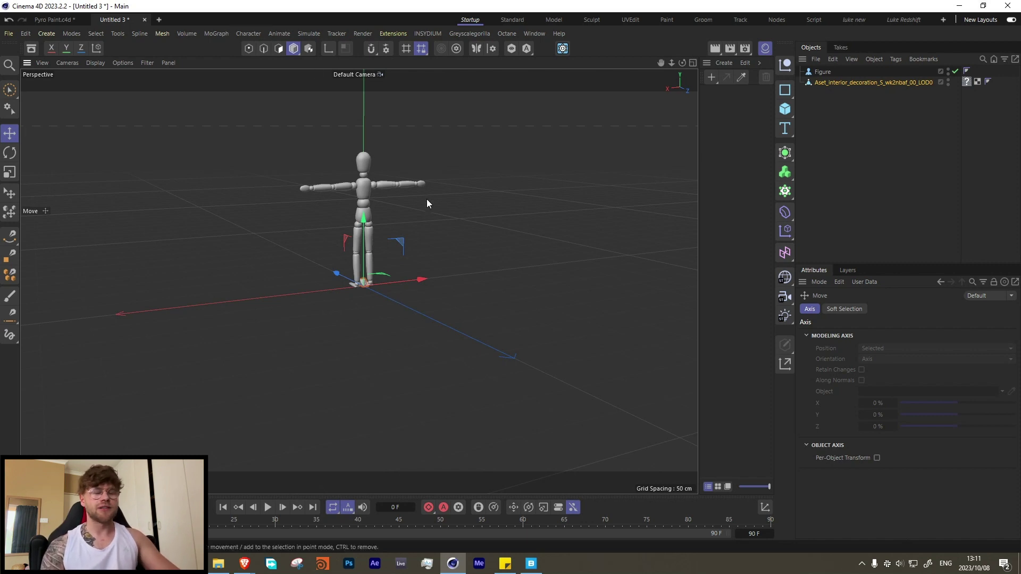
pyautogui.click(292, 50)
pyautogui.click(330, 92)
pyautogui.press('t')
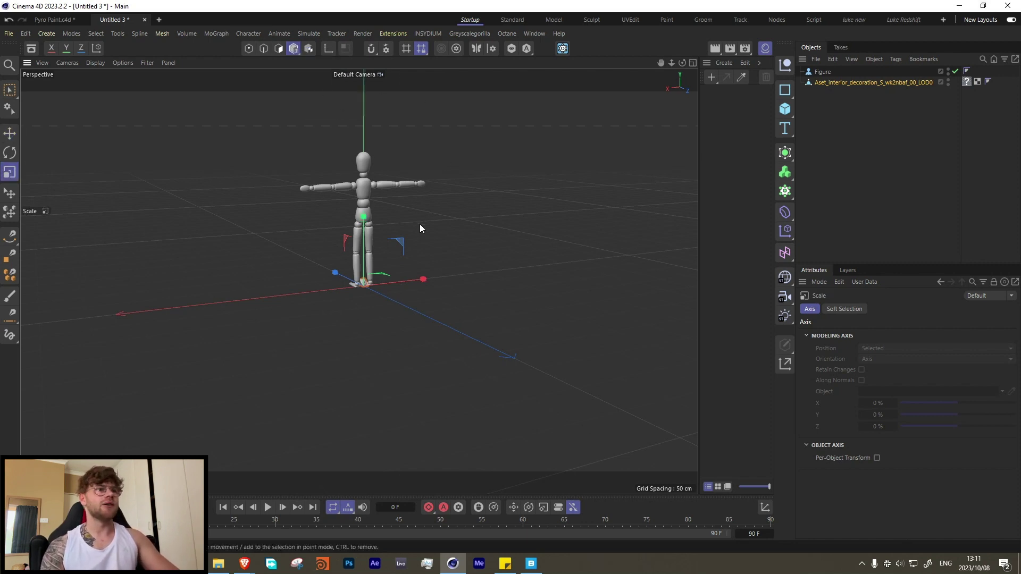
pyautogui.moveTo(386, 246); pyautogui.dragTo(695, 232)
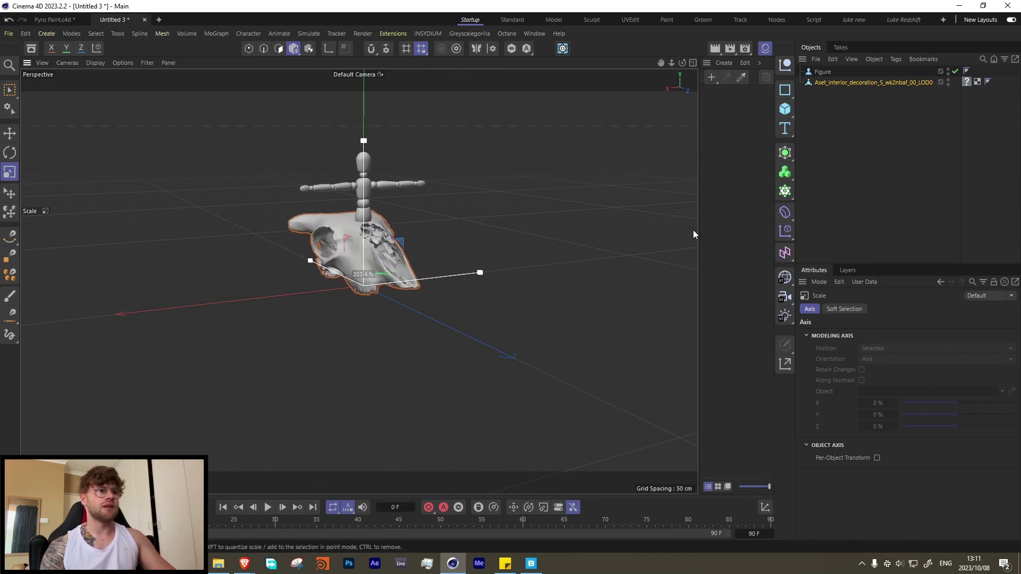
pyautogui.moveTo(253, 381); pyautogui.dragTo(327, 361)
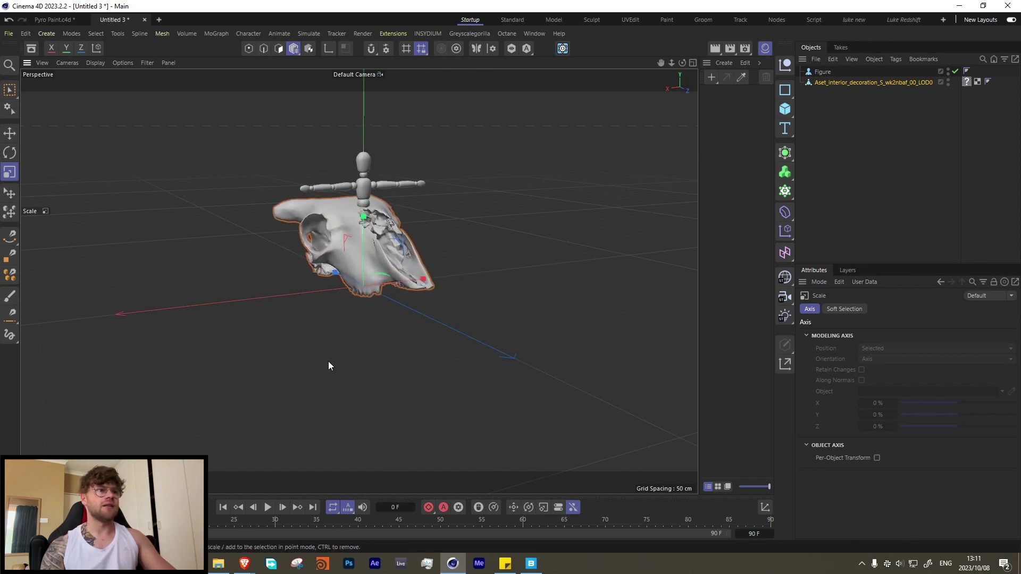
# - Rotate the skull upright so its snout points down, and realign its axis upright
pyautogui.press('r')
pyautogui.moveTo(334, 237); pyautogui.dragTo(426, 229)
pyautogui.press('e')
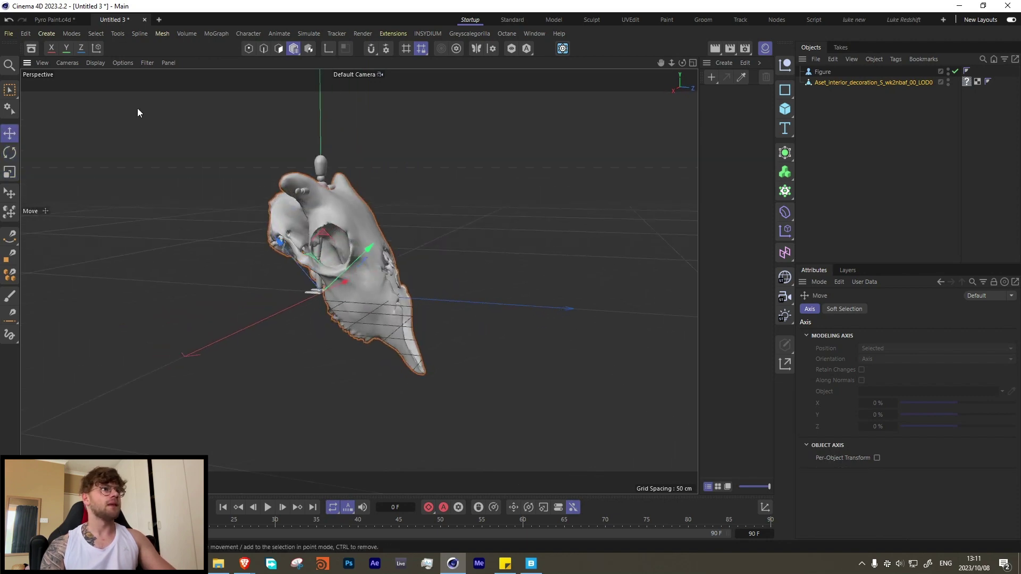
pyautogui.keyDown('alt'); pyautogui.moveTo(324, 250); pyautogui.dragTo(333, 299); pyautogui.keyUp('alt')
pyautogui.keyDown('alt'); pyautogui.moveTo(263, 192); pyautogui.dragTo(143, 237); pyautogui.keyUp('alt')
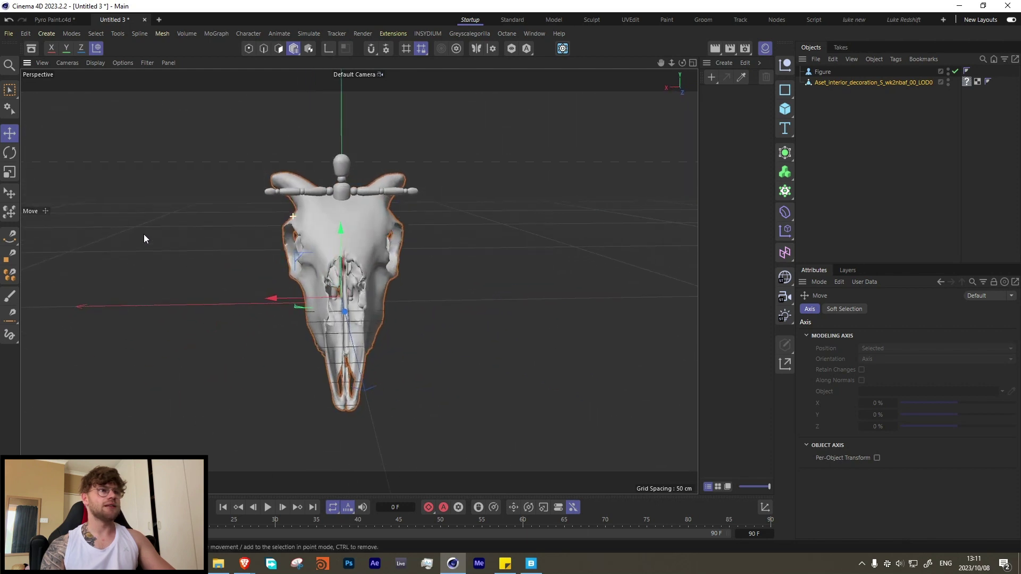
# - Delete the reference figure so only the skull remains in the scene
pyautogui.click(819, 73)
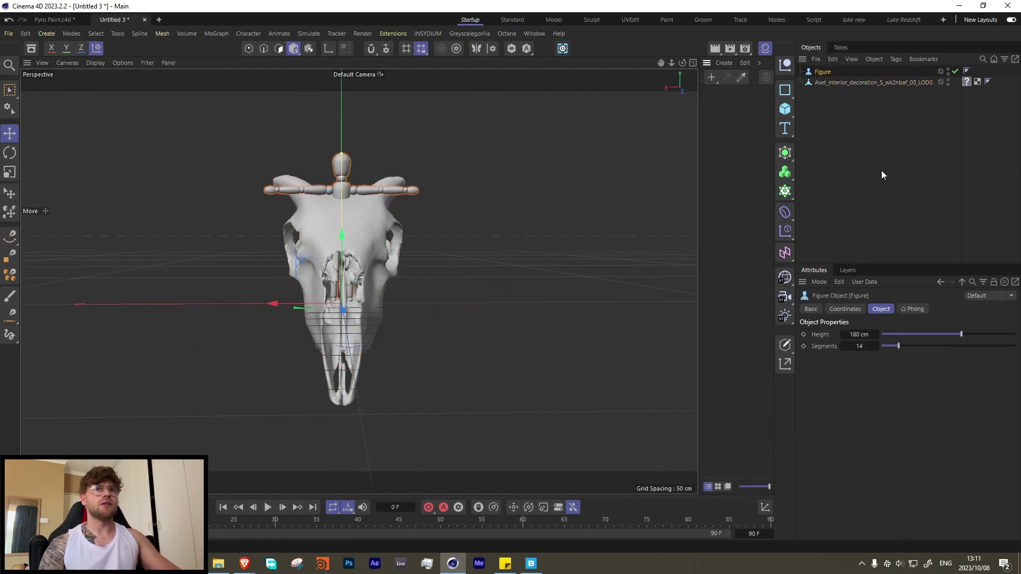
pyautogui.click(848, 98)
pyautogui.click(820, 72)
pyautogui.press('Delete')
pyautogui.scroll(-5, 398, 267)
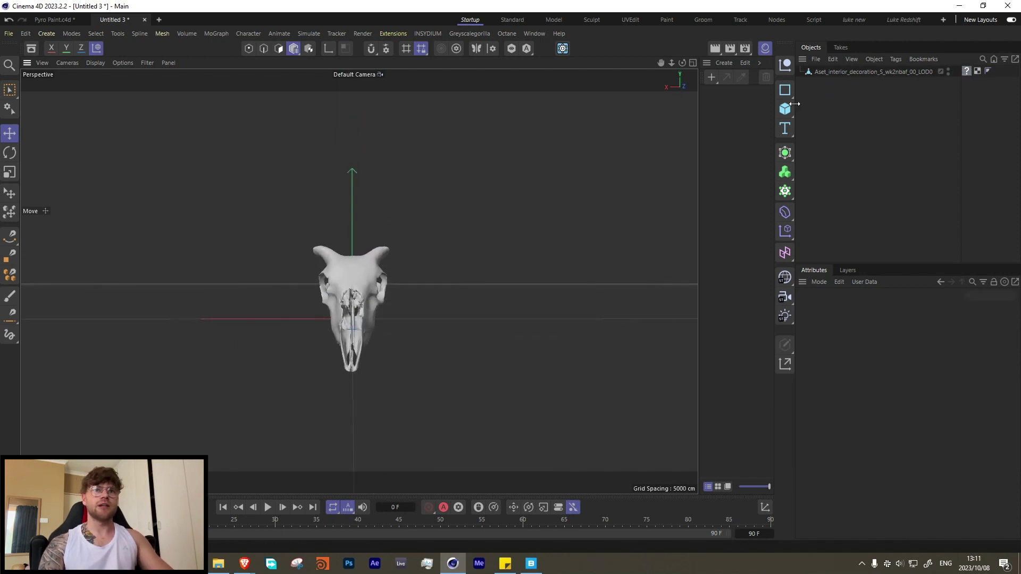
# - Add a Pyro Emitter simulation tag to the skull
pyautogui.rightClick(828, 72)
pyautogui.moveTo(856, 204)
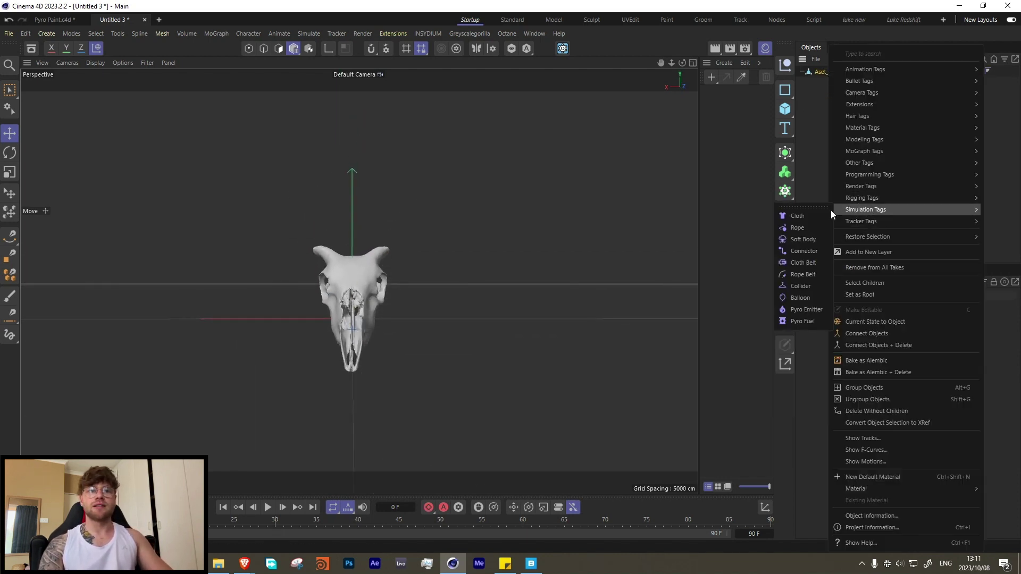
pyautogui.click(805, 310)
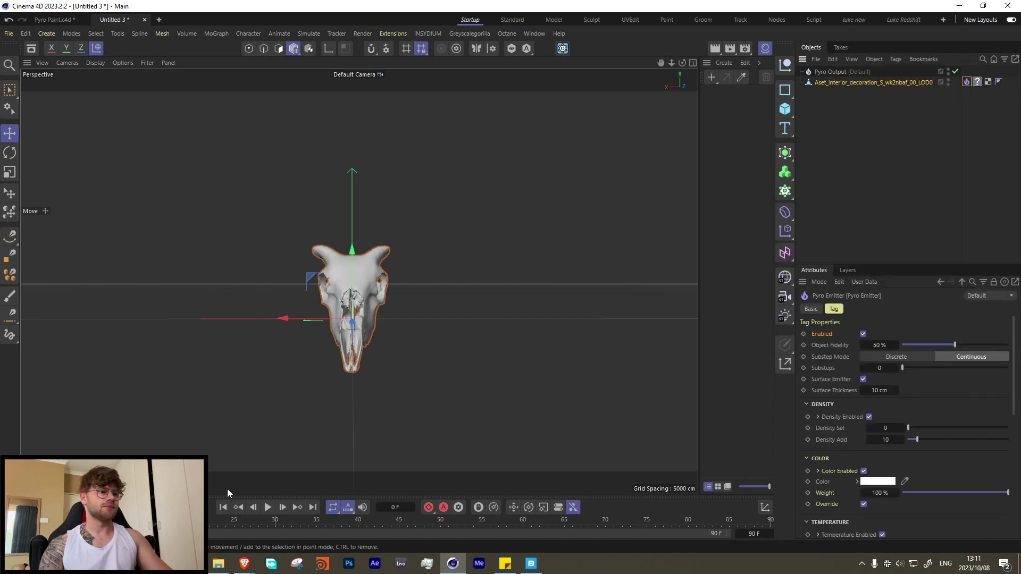
# - Play the Pyro simulation with default settings, then replay its first frames to examine how the smoke covers the skull
pyautogui.click(266, 509)
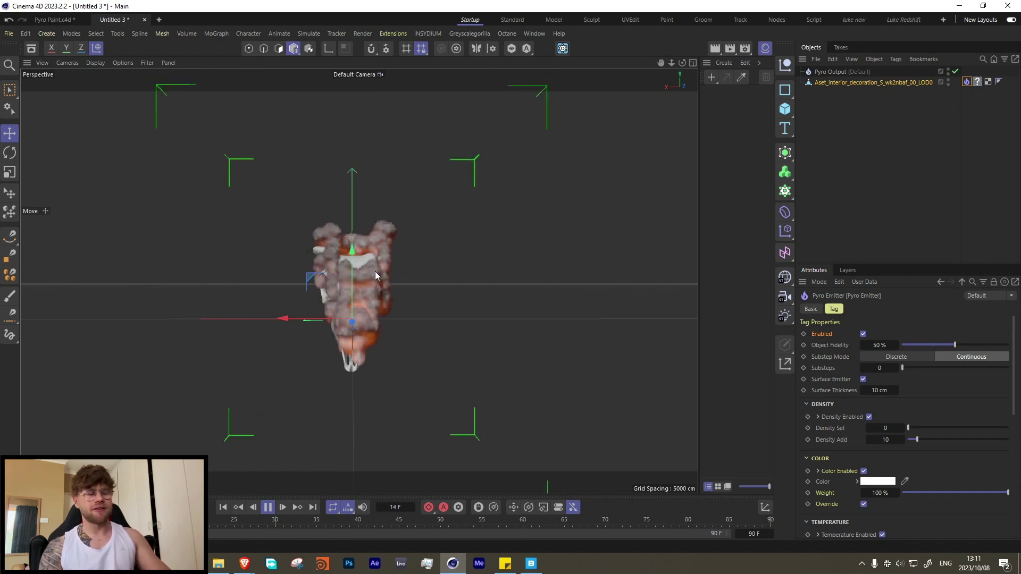
pyautogui.click(269, 508)
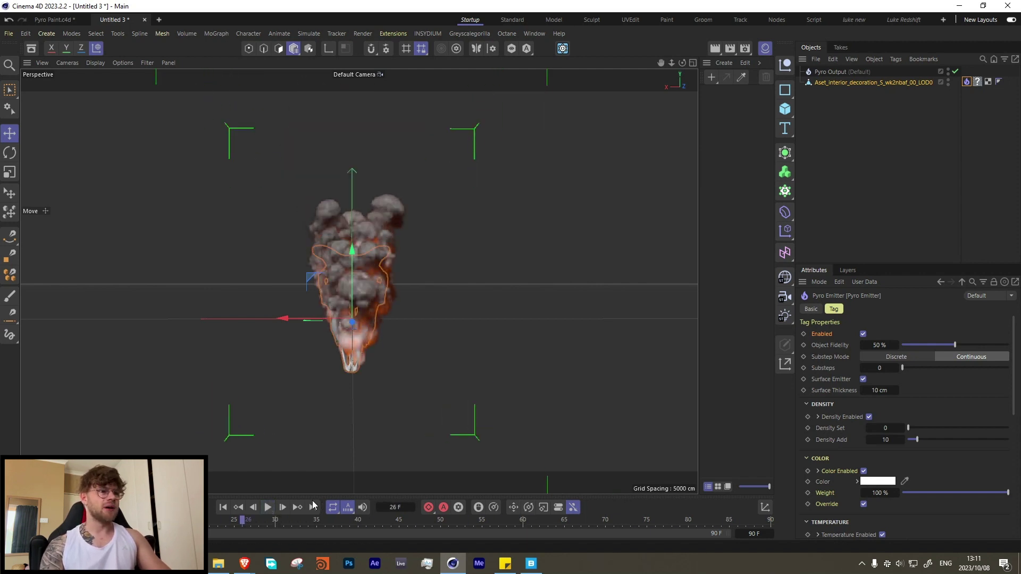
pyautogui.click(223, 507)
pyautogui.click(267, 507)
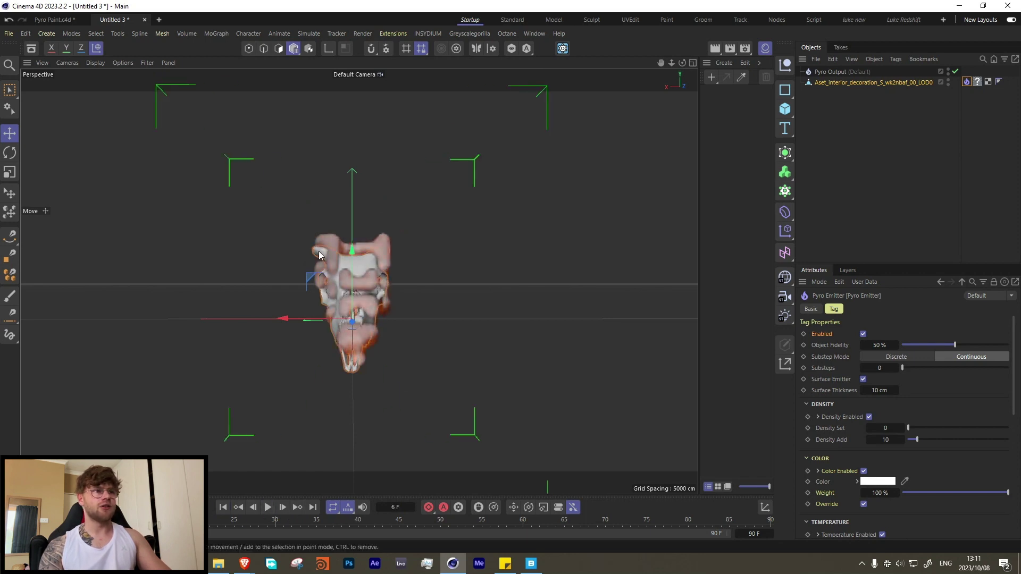
# - Set the Pyro emitter's Object Fidelity to 99% and Surface Thickness to 3 cm, and replay the simulation from the start
pyautogui.moveTo(955, 345); pyautogui.dragTo(1009, 347)
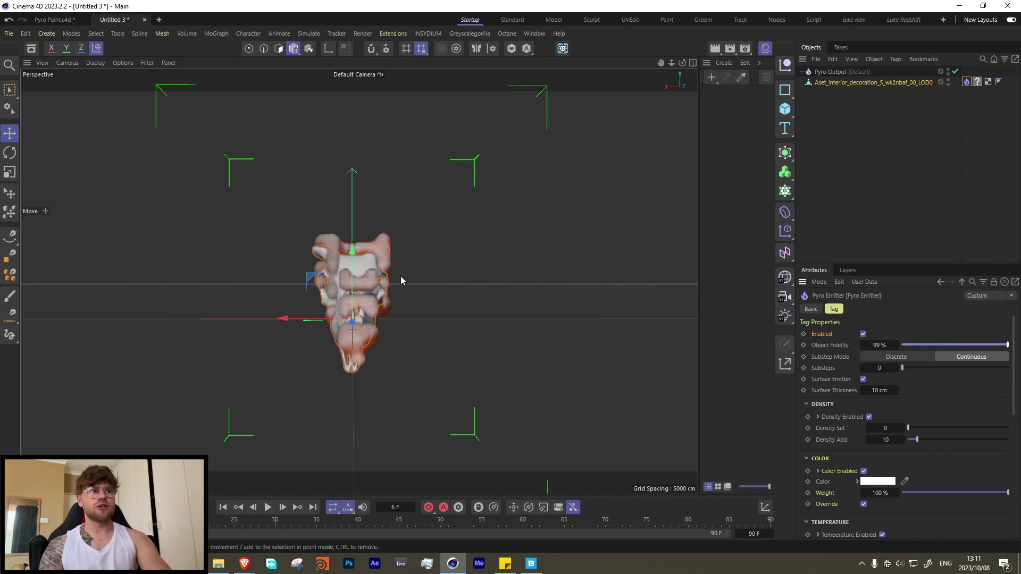
pyautogui.keyDown('alt'); pyautogui.moveTo(327, 261); pyautogui.dragTo(264, 301); pyautogui.keyUp('alt')
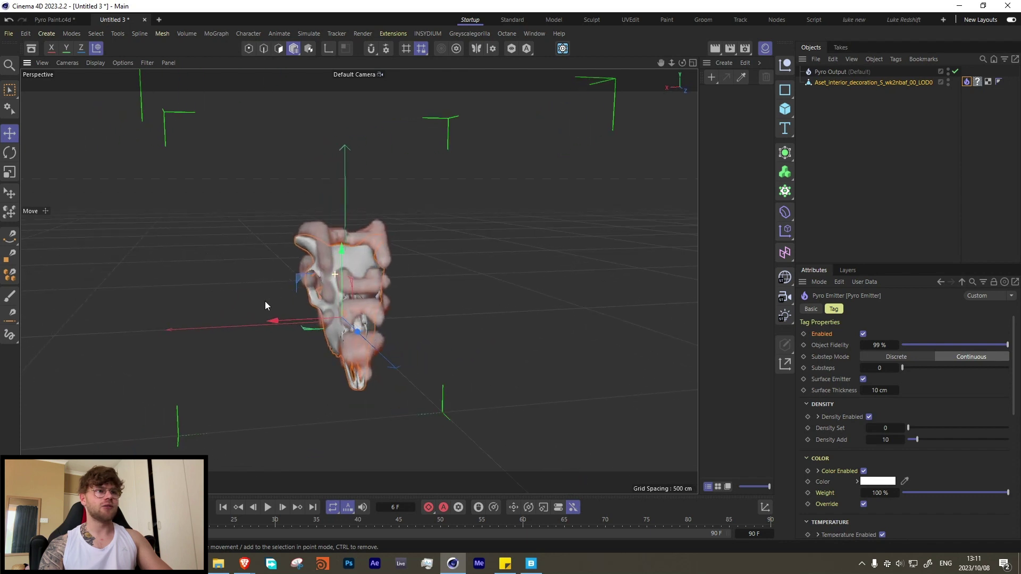
pyautogui.click(223, 507)
pyautogui.click(267, 508)
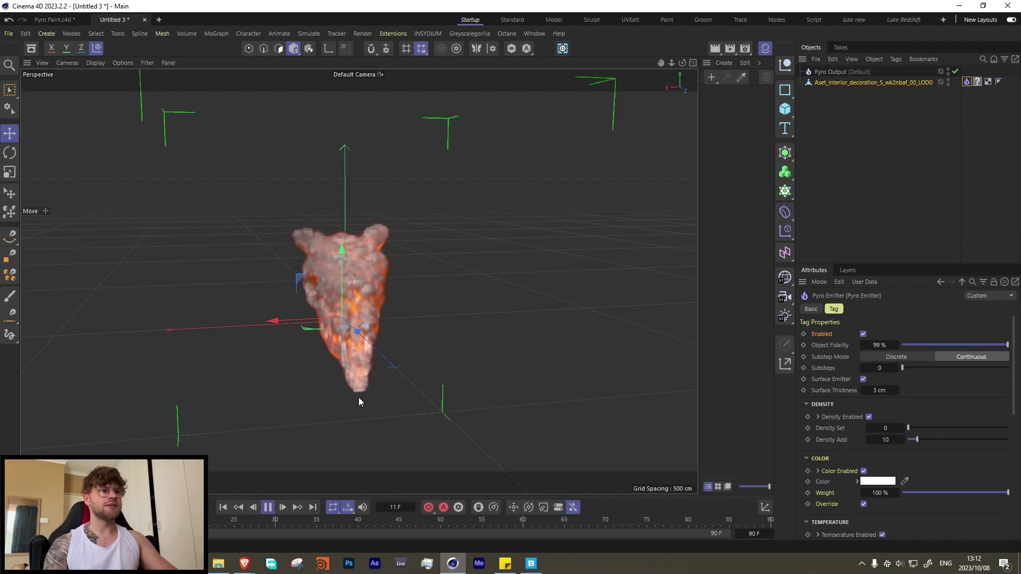
pyautogui.keyDown('alt'); pyautogui.moveTo(358, 289); pyautogui.dragTo(324, 397); pyautogui.keyUp('alt')
pyautogui.keyDown('alt'); pyautogui.moveTo(323, 397); pyautogui.dragTo(353, 310, button='right'); pyautogui.keyUp('alt')
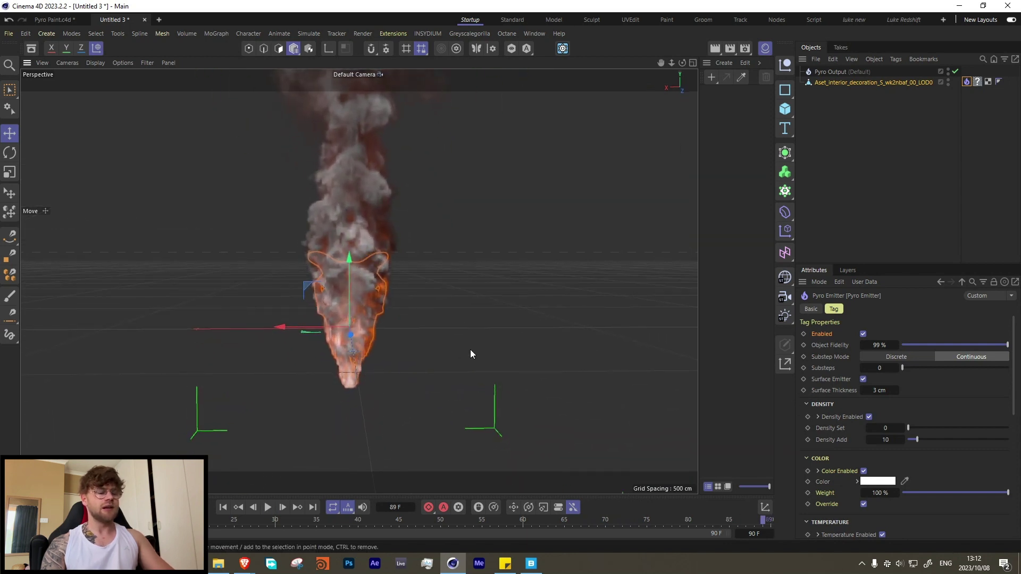
# - Set the project's simulation Gravity to 0 cm
pyautogui.hotkey('ctrl', 'd')
pyautogui.click(811, 347)
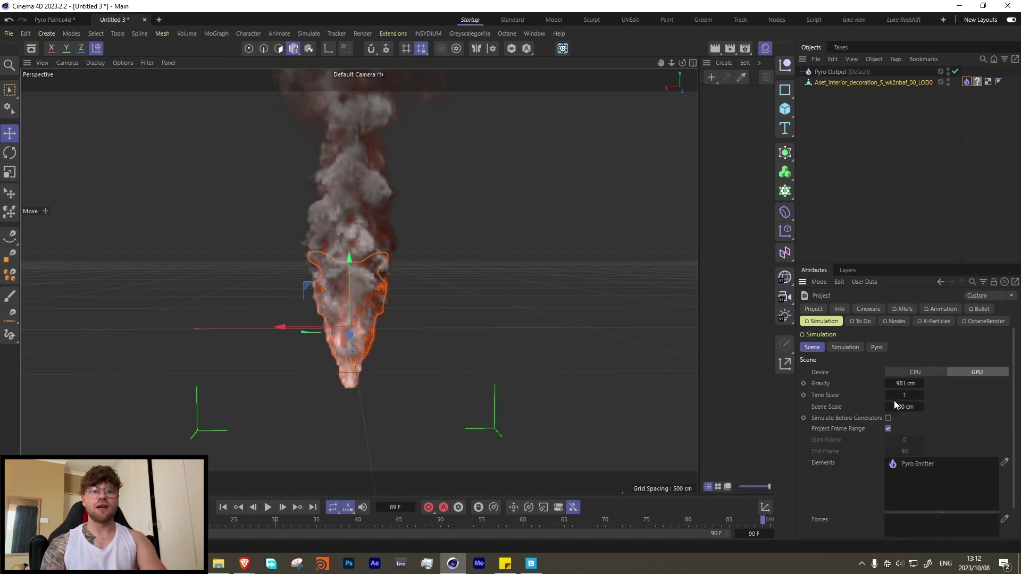
pyautogui.doubleClick(904, 383)
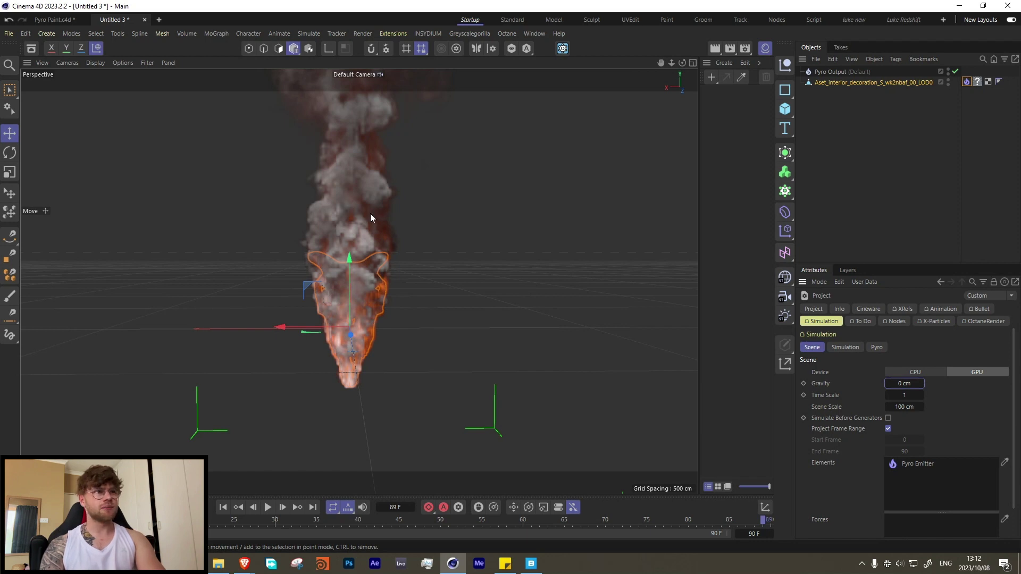
# - Set Density Buoyancy, Temperature Buoyancy and Vorticity Strength to 0 in the project's Pyro extra forces
pyautogui.click(876, 347)
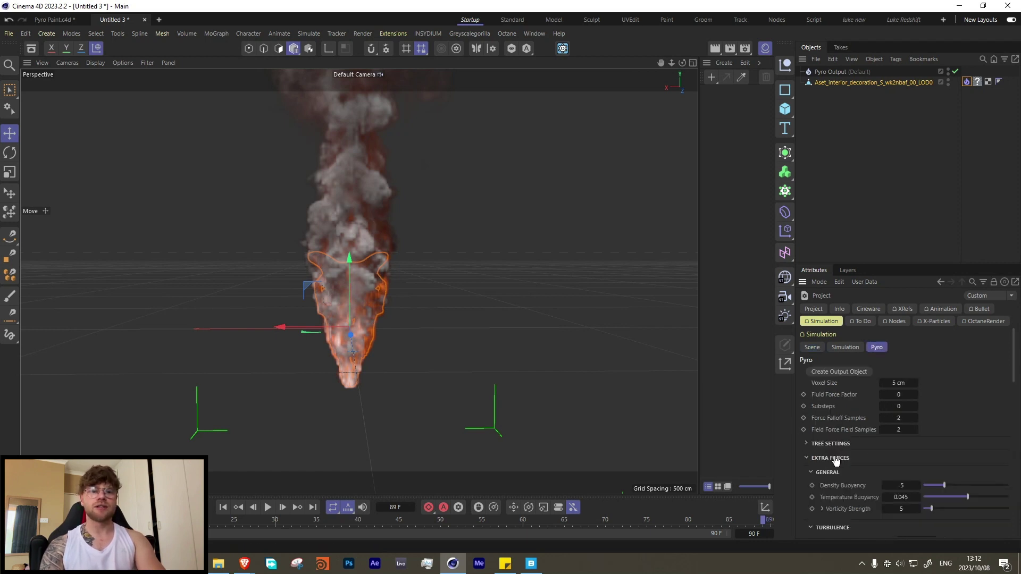
pyautogui.scroll(-5, 836, 460)
pyautogui.scroll(3, 824, 349)
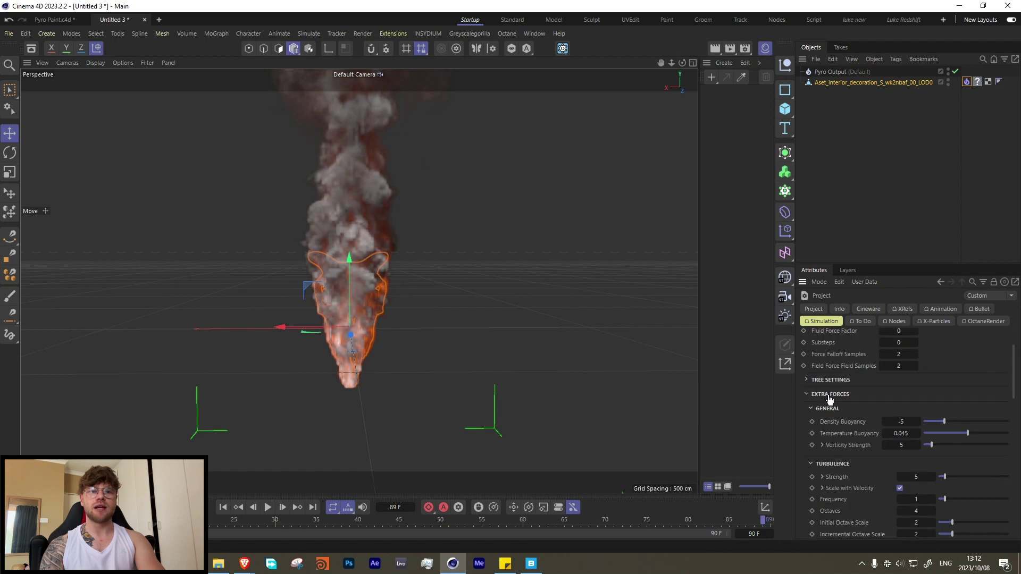
pyautogui.scroll(-3, 862, 397)
pyautogui.doubleClick(901, 358)
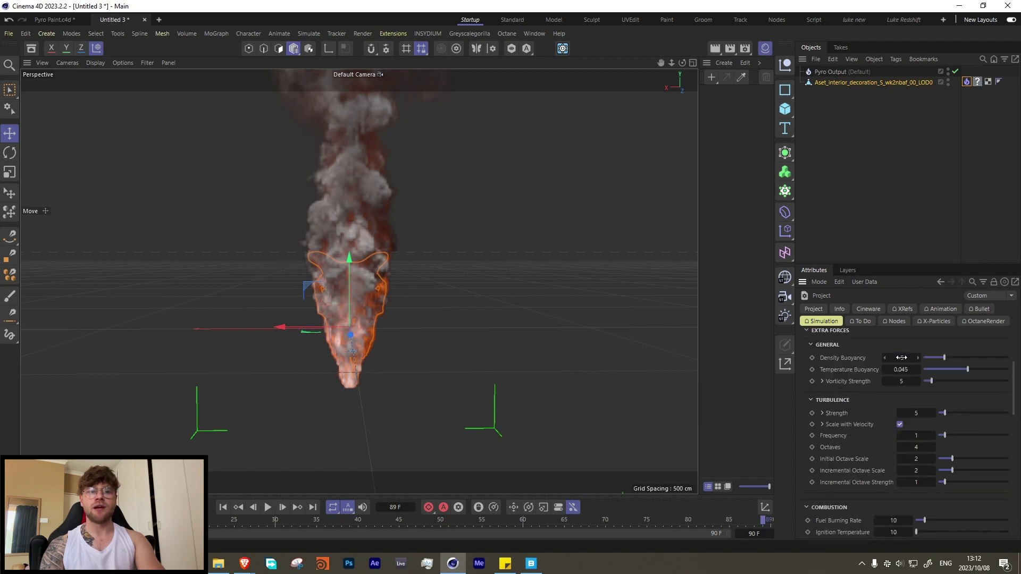
pyautogui.write('0')
pyautogui.press('Tab')
pyautogui.write('0')
pyautogui.press('Tab')
# - Set the Pyro turbulence Strength, Frequency, Initial Octave Scale, Incremental Octave Scale and Incremental Octave Strength to 0, and Octaves to 1
pyautogui.click(810, 403)
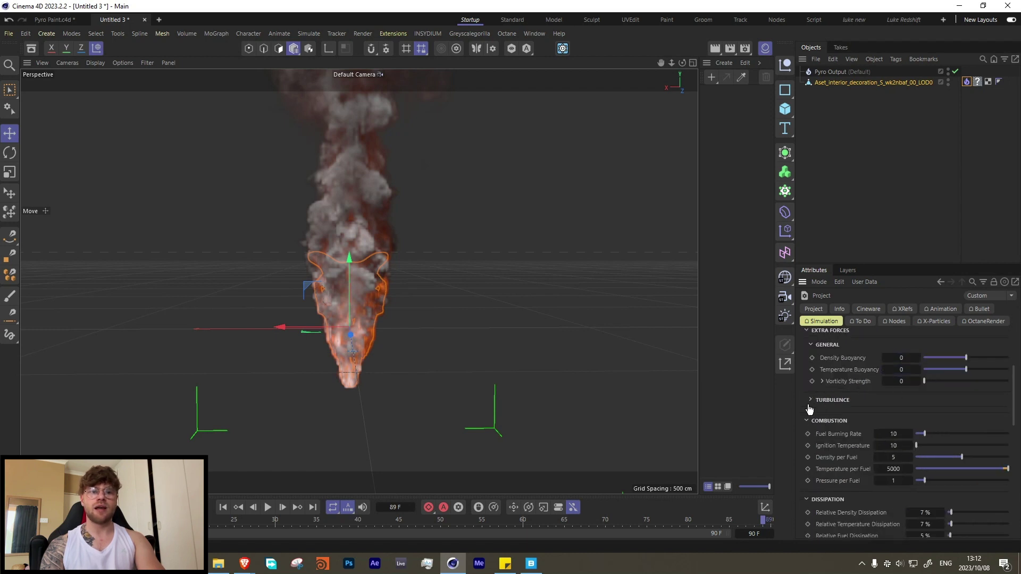
pyautogui.click(817, 404)
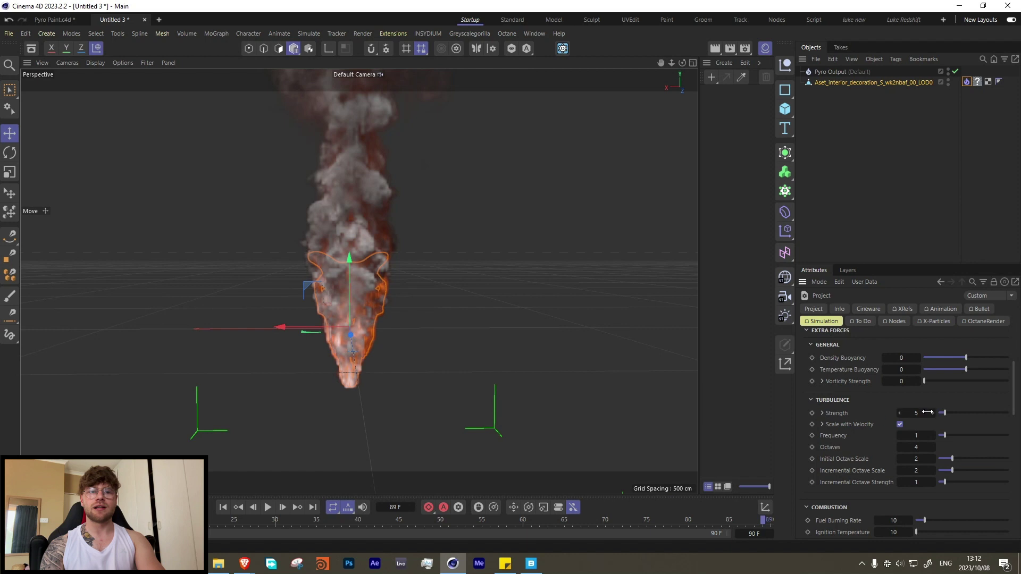
pyautogui.doubleClick(916, 447)
pyautogui.write('1')
pyautogui.press('Tab')
pyautogui.write('0')
pyautogui.press('Tab')
pyautogui.write('0')
pyautogui.press('Tab')
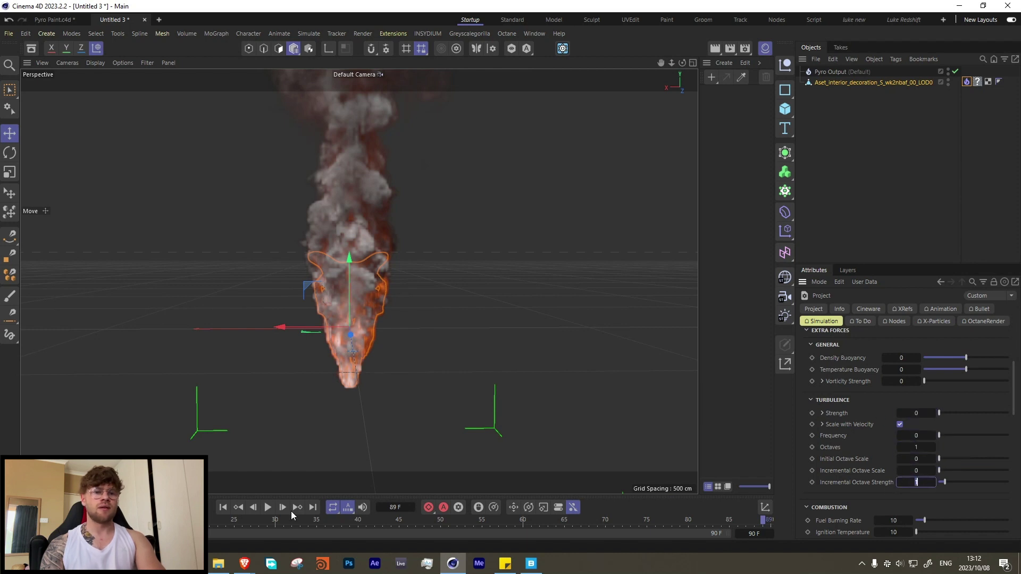
# - Replay the simulation from frame 0 to examine how the smoke behaves without buoyancy and turbulence
pyautogui.click(219, 508)
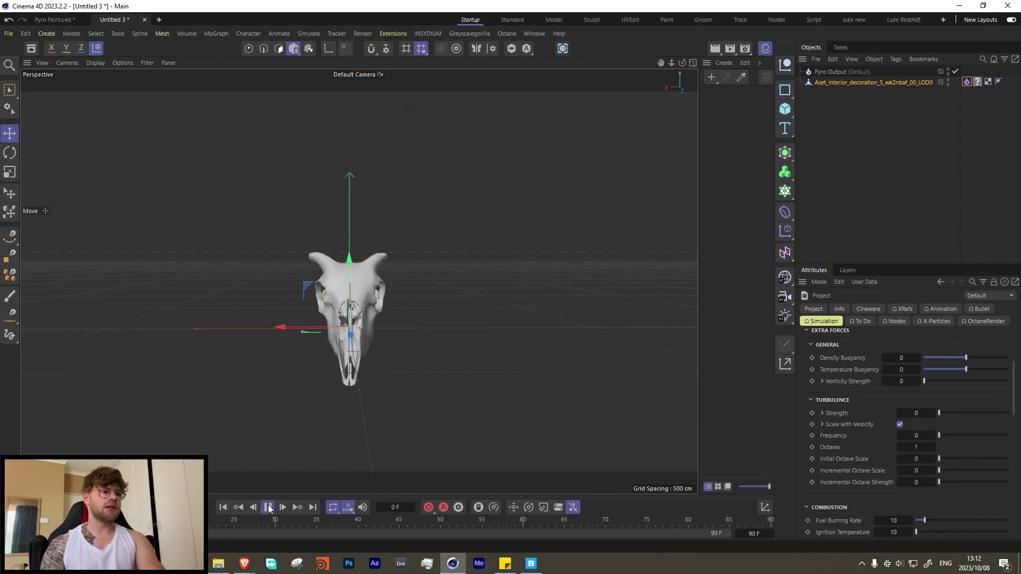
pyautogui.click(268, 508)
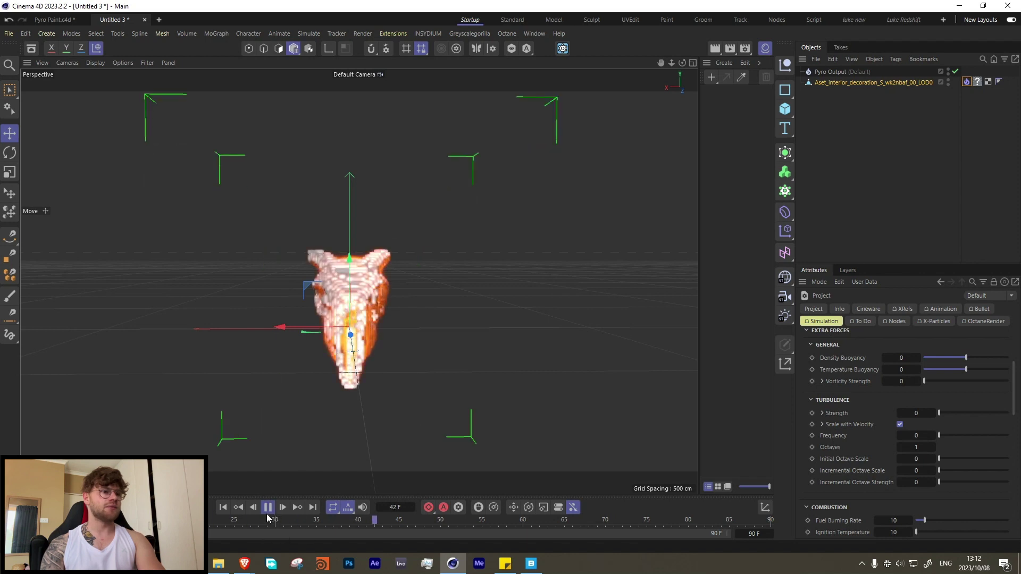
pyautogui.click(268, 508)
# - Set the Pyro combustion Fuel Burning Rate, Ignition Temperature, Density per Fuel, Temperature per Fuel and Pressure per Fuel to 0
pyautogui.scroll(-2, 850, 425)
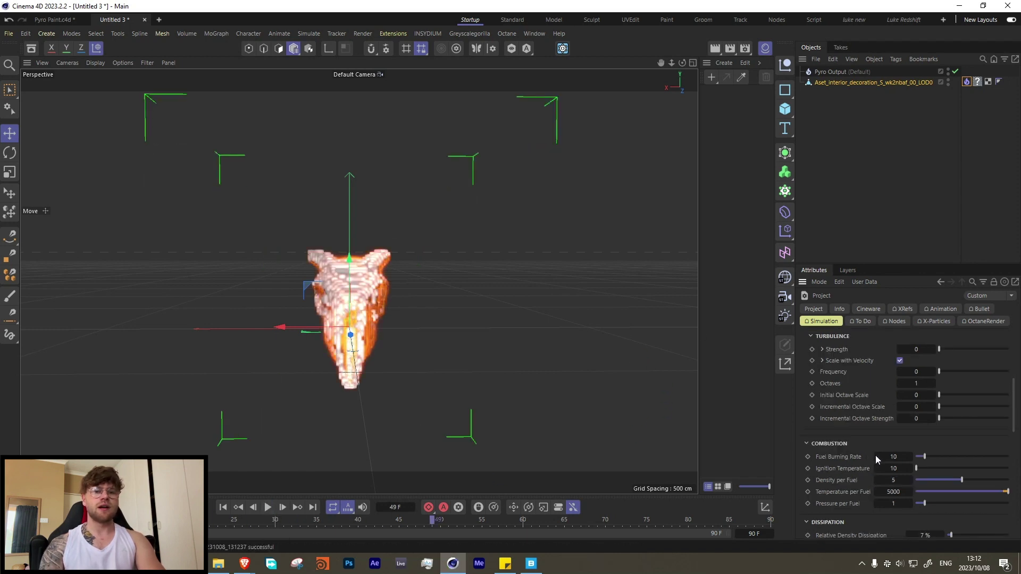
pyautogui.scroll(-2, 875, 458)
pyautogui.doubleClick(894, 393)
pyautogui.write('0')
pyautogui.press('Tab')
pyautogui.write('0')
pyautogui.press('Tab')
pyautogui.write('0')
pyautogui.press('Tab')
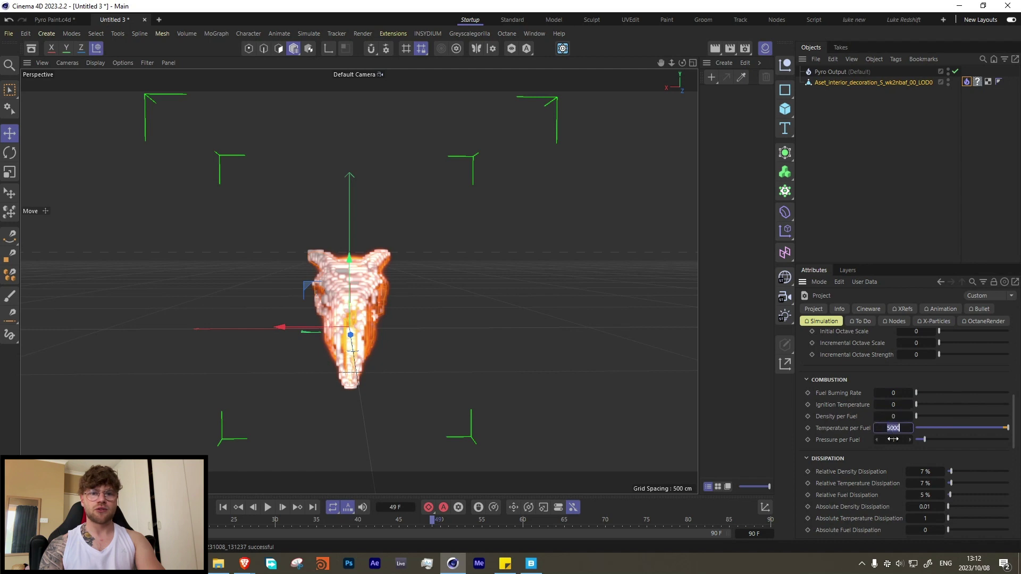
pyautogui.write('0')
pyautogui.press('Tab')
pyautogui.write('0')
# - Set Relative Density, Temperature and Fuel Dissipation to 0% and Absolute Density and Temperature Dissipation to 0 in the project's Pyro settings
pyautogui.scroll(-2, 963, 410)
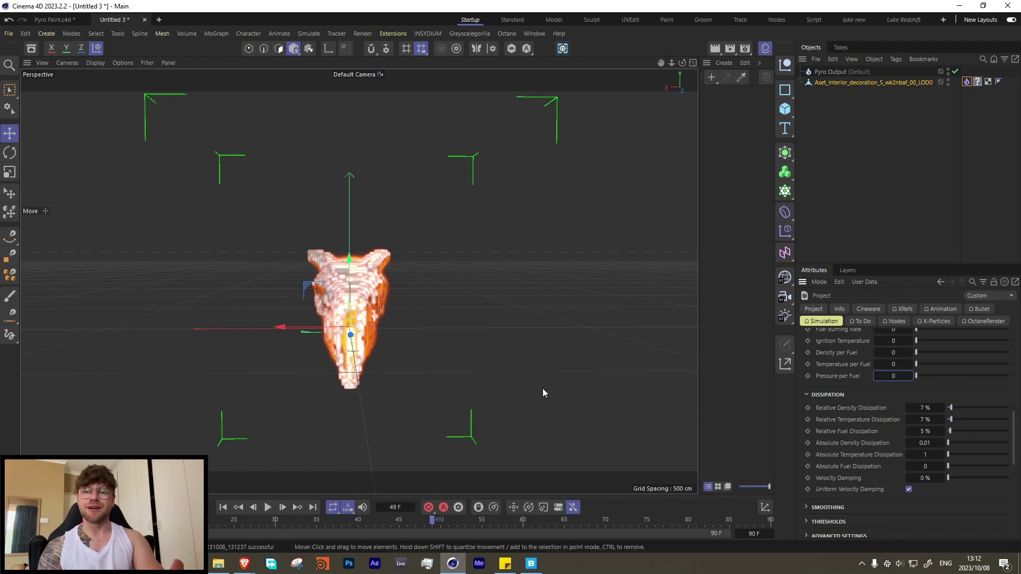
pyautogui.doubleClick(922, 408)
pyautogui.write('0')
pyautogui.doubleClick(925, 420)
pyautogui.write('0')
pyautogui.doubleClick(925, 431)
pyautogui.write('0')
pyautogui.doubleClick(927, 443)
pyautogui.write('0')
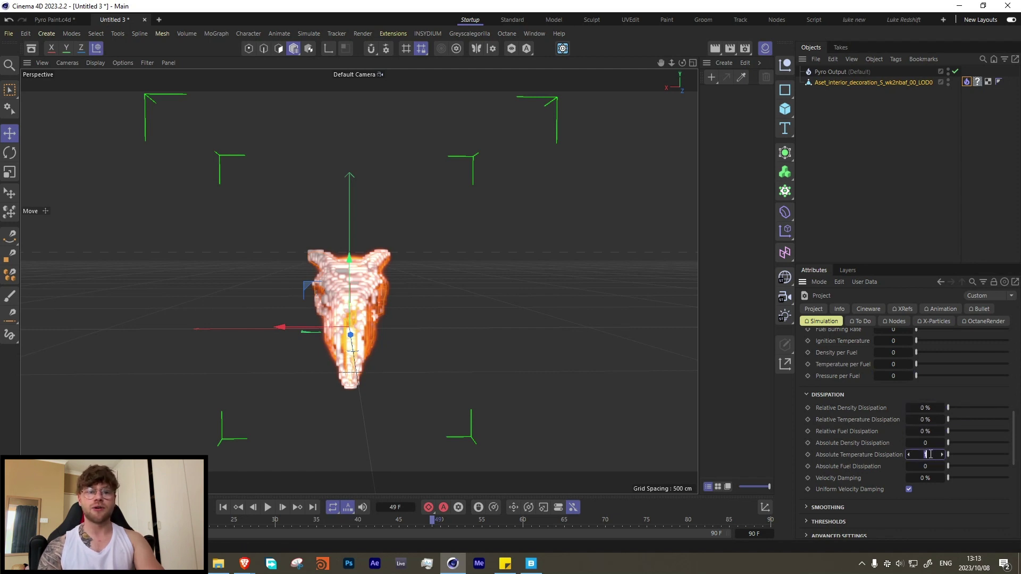
pyautogui.write('0')
pyautogui.press('Return')
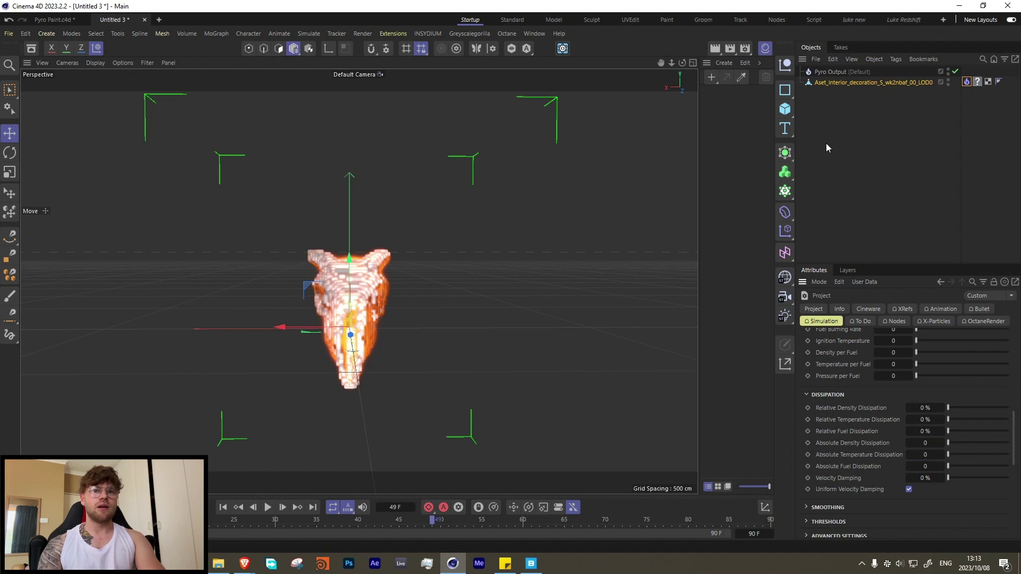
# - Disable temperature emission on the skull's Pyro Emitter tag and replay the simulation from frame 0
pyautogui.click(967, 82)
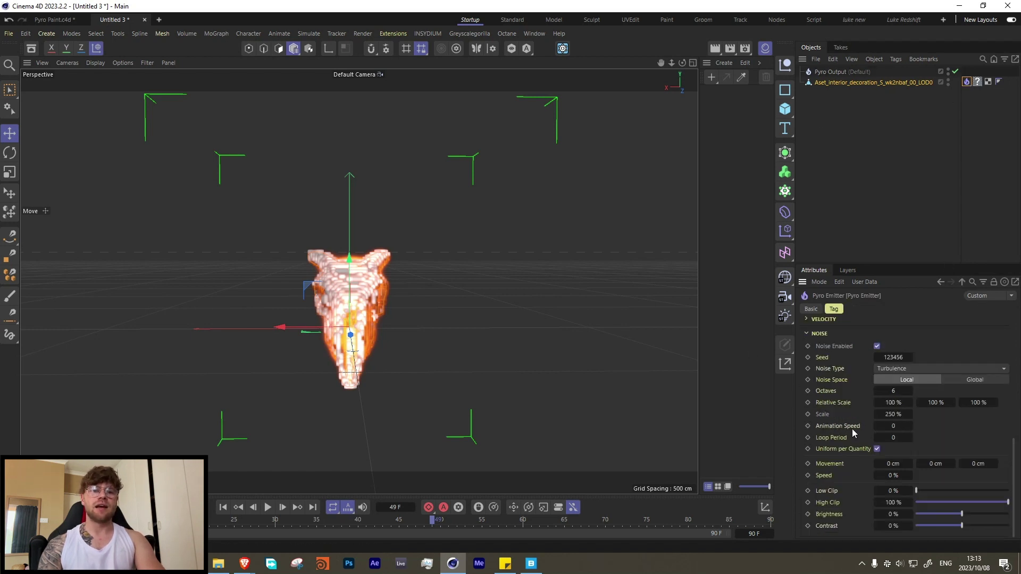
pyautogui.scroll(8, 852, 429)
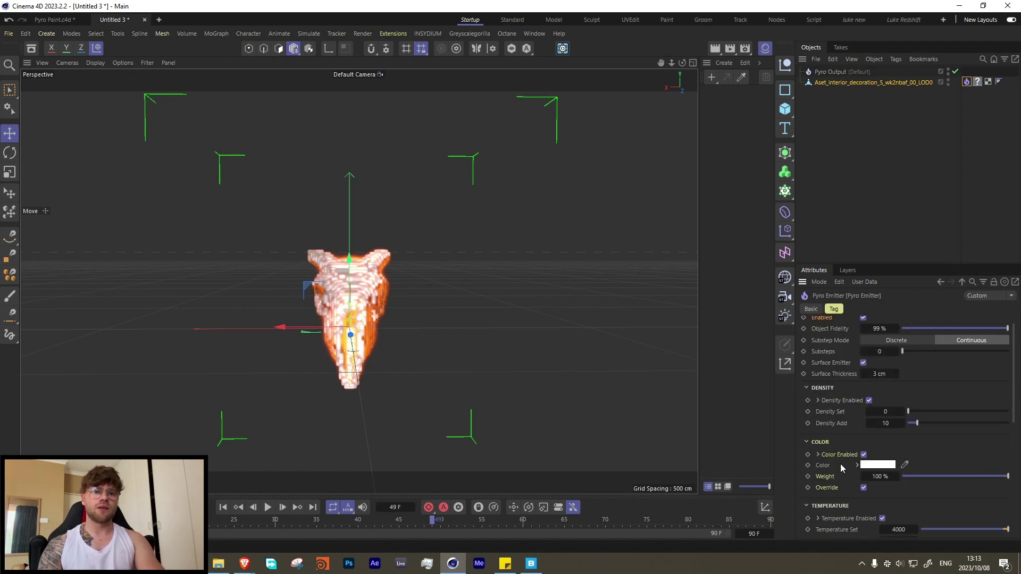
pyautogui.click(881, 518)
pyautogui.click(224, 507)
pyautogui.click(268, 508)
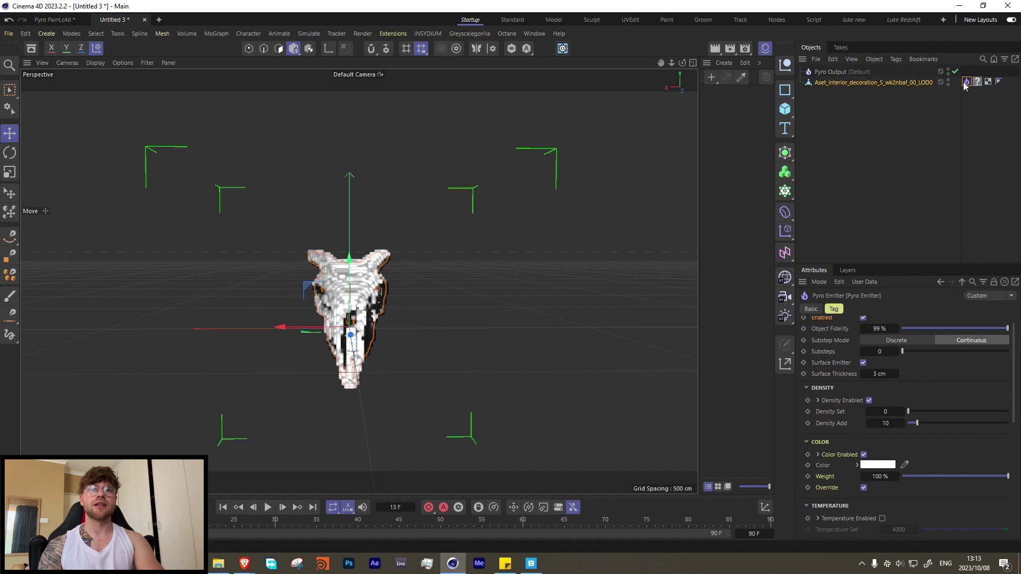
# - Set the project's Pyro Voxel Size to 2 cm and replay the simulation from frame 0 with a close view of the skull
pyautogui.scroll(10, 301, 334)
pyautogui.keyDown('alt'); pyautogui.moveTo(414, 248); pyautogui.dragTo(375, 201); pyautogui.keyUp('alt')
pyautogui.hotkey('ctrl', 'd')
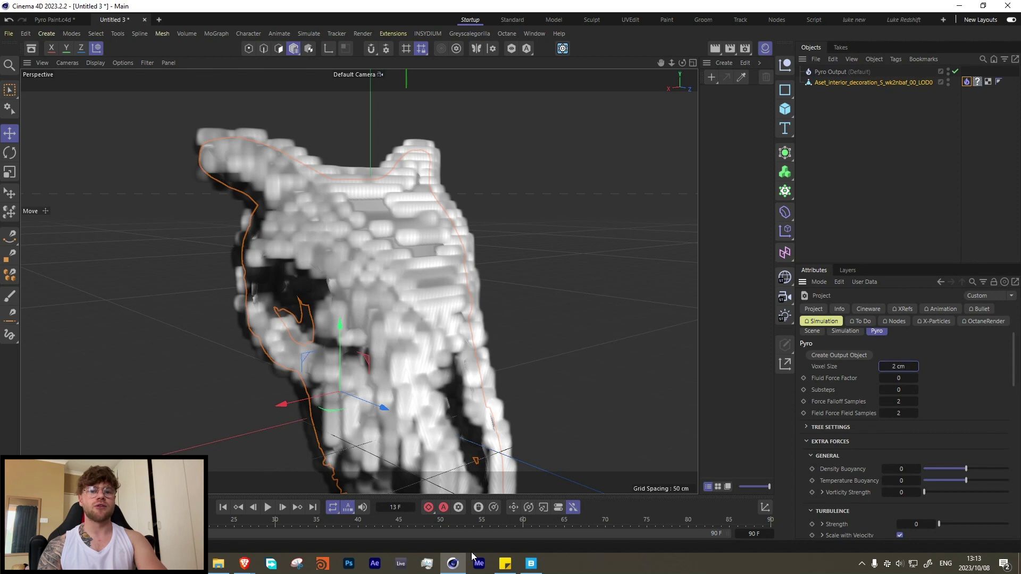
pyautogui.click(223, 507)
pyautogui.click(268, 507)
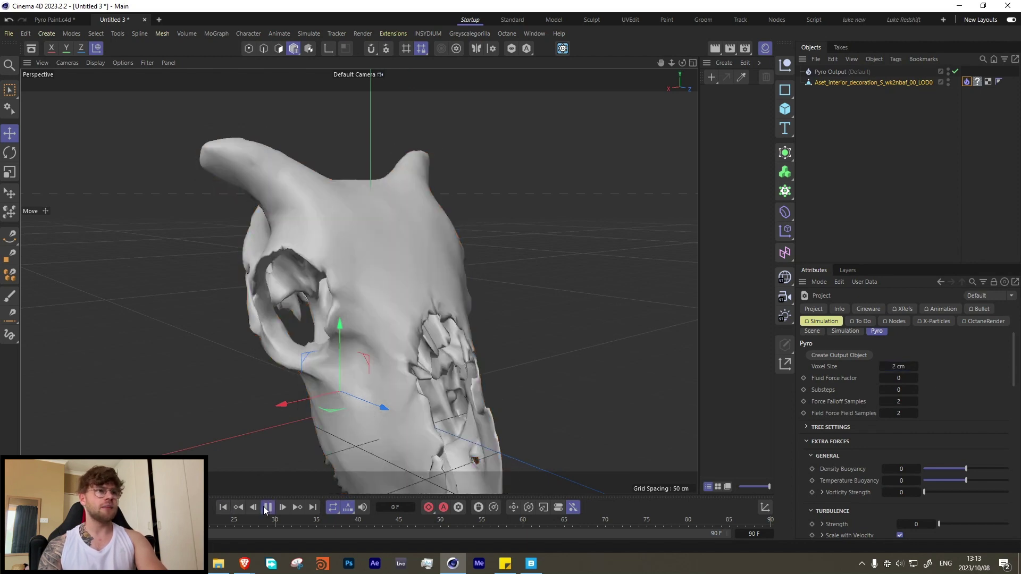
pyautogui.click(268, 507)
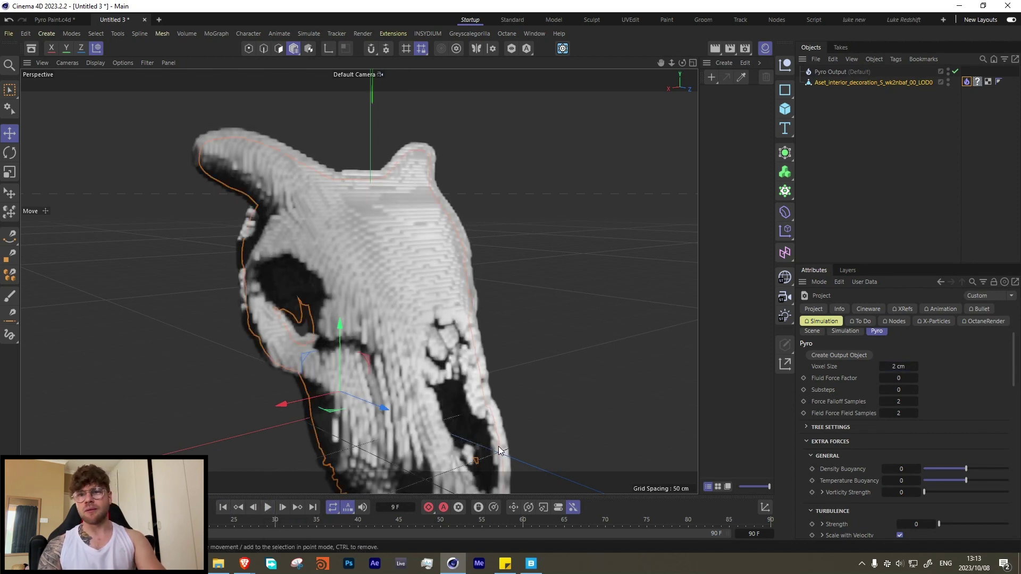
# - Try the simulation with a Pyro Voxel Size of 1 cm and restore the size to 2 cm
pyautogui.moveTo(901, 368); pyautogui.dragTo(915, 374)
pyautogui.doubleClick(893, 367)
pyautogui.write('1')
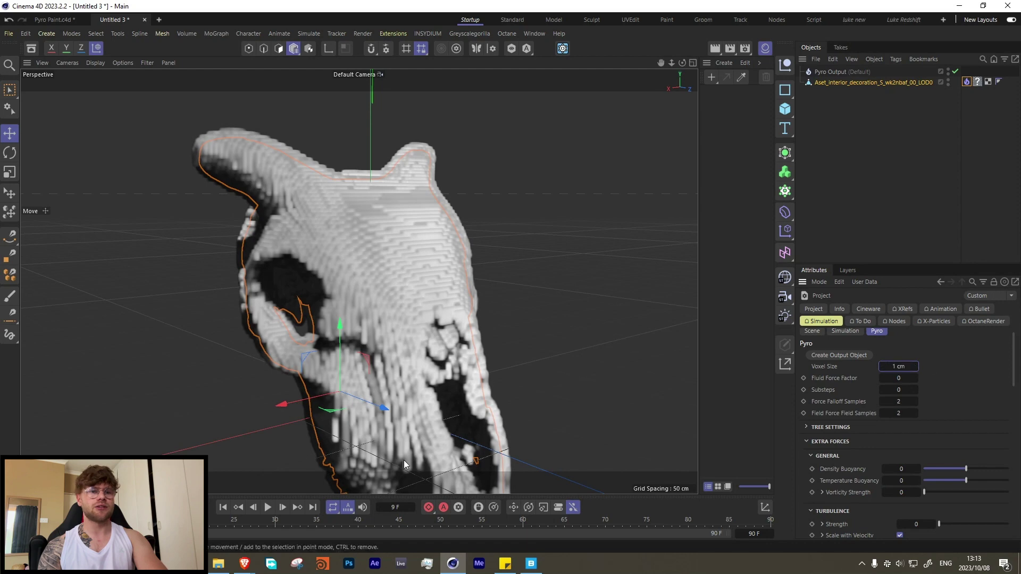
pyautogui.click(268, 508)
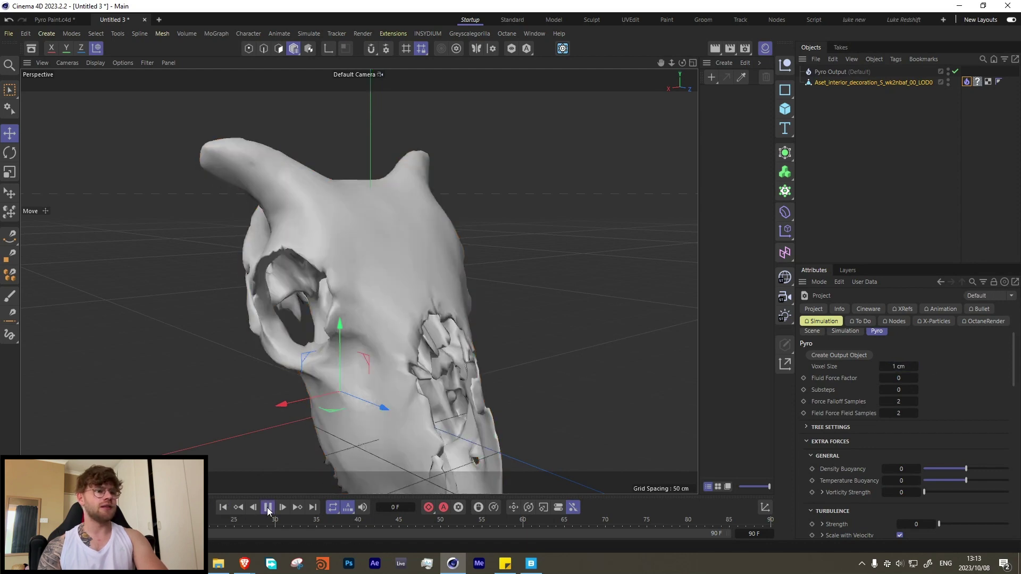
pyautogui.click(578, 322)
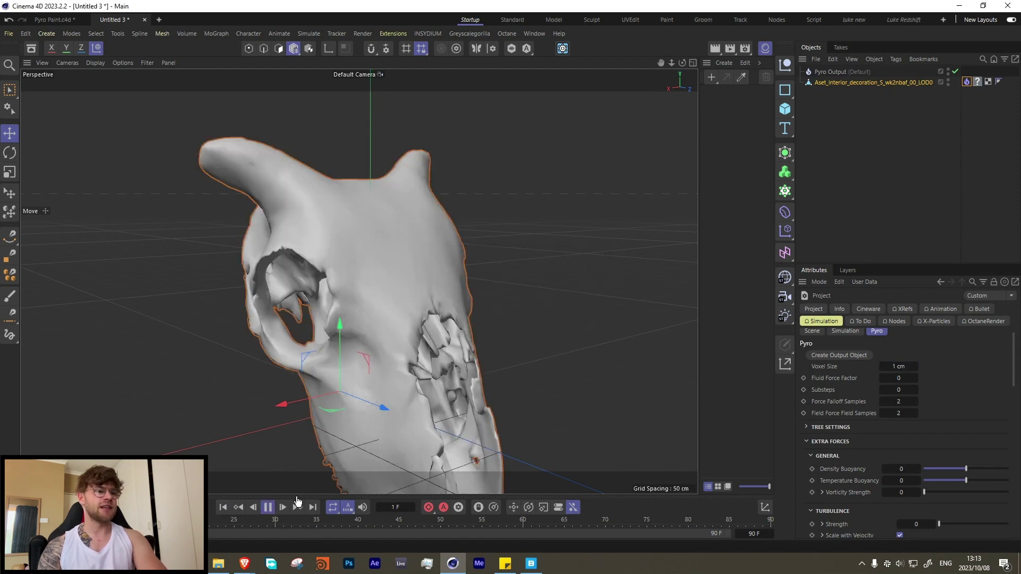
pyautogui.click(223, 508)
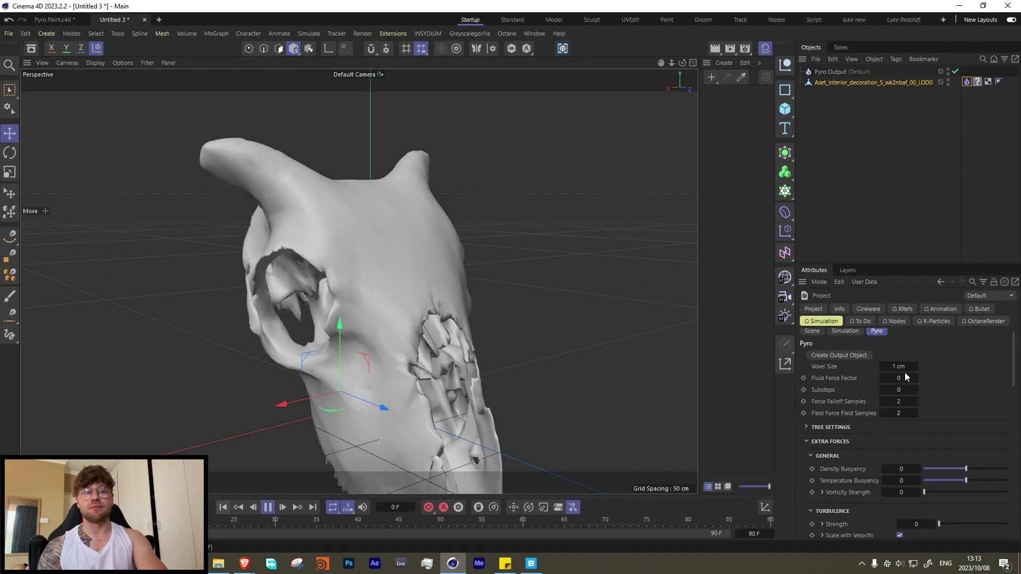
pyautogui.click(589, 324)
pyautogui.click(912, 367)
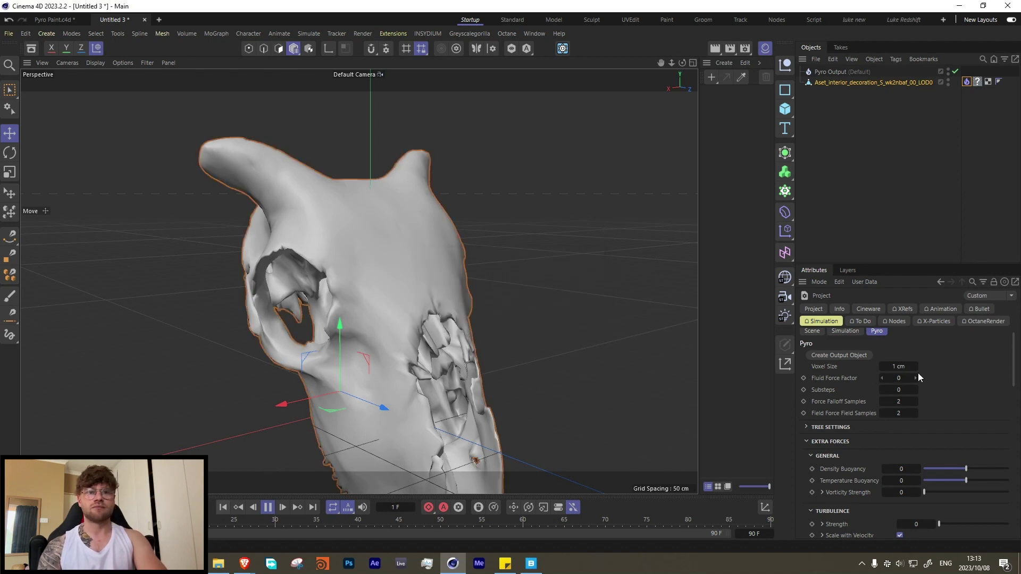
pyautogui.press('Return')
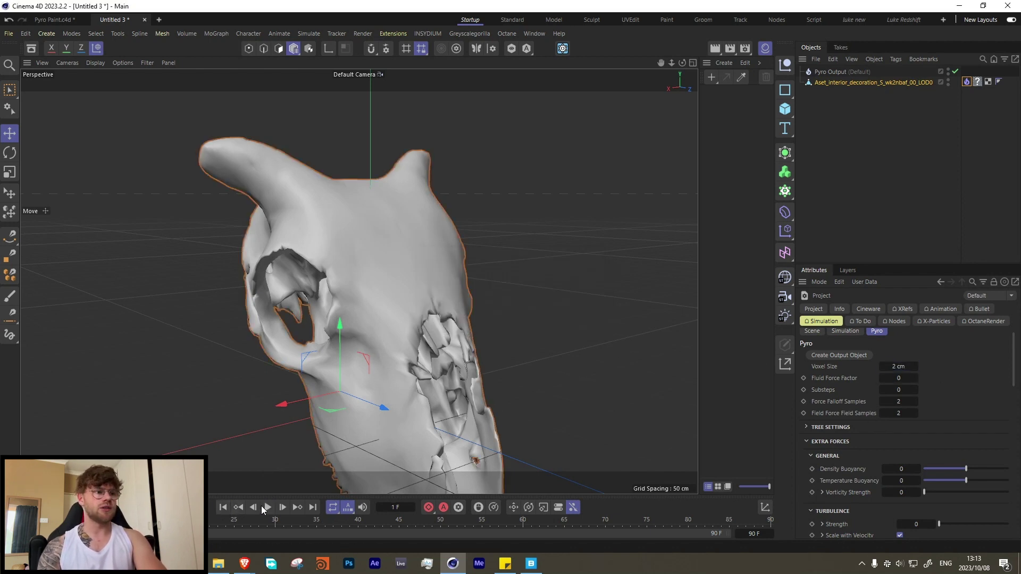
# - Keyframe the Pyro Emitter tag's Enabled option off at frame 6 and set its Object Fidelity to 100%
pyautogui.scroll(-5, 315, 287)
pyautogui.keyDown('alt'); pyautogui.moveTo(350, 342); pyautogui.dragTo(290, 364); pyautogui.keyUp('alt')
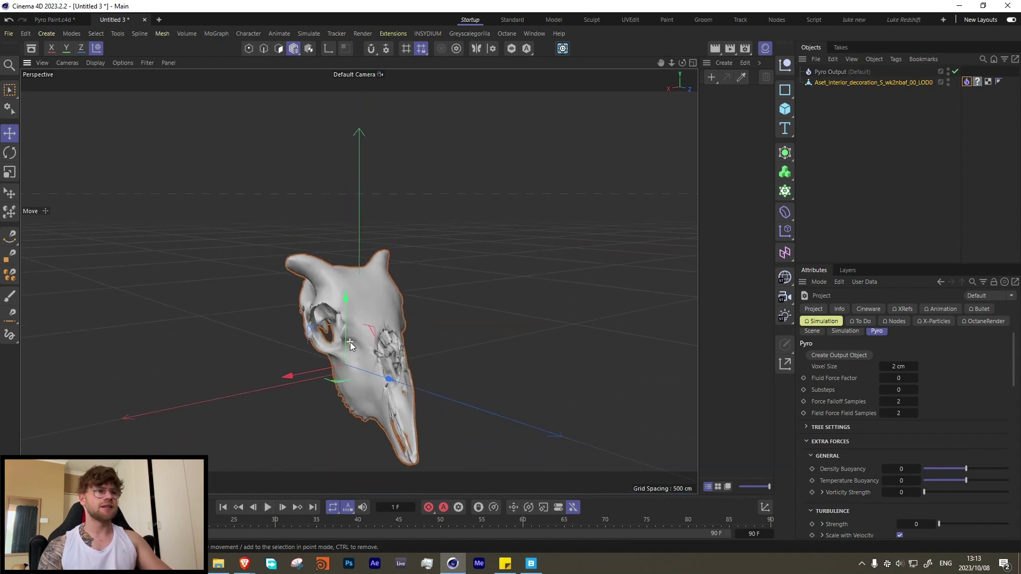
pyautogui.keyDown('alt'); pyautogui.moveTo(292, 364); pyautogui.dragTo(360, 296, button='middle'); pyautogui.keyUp('alt')
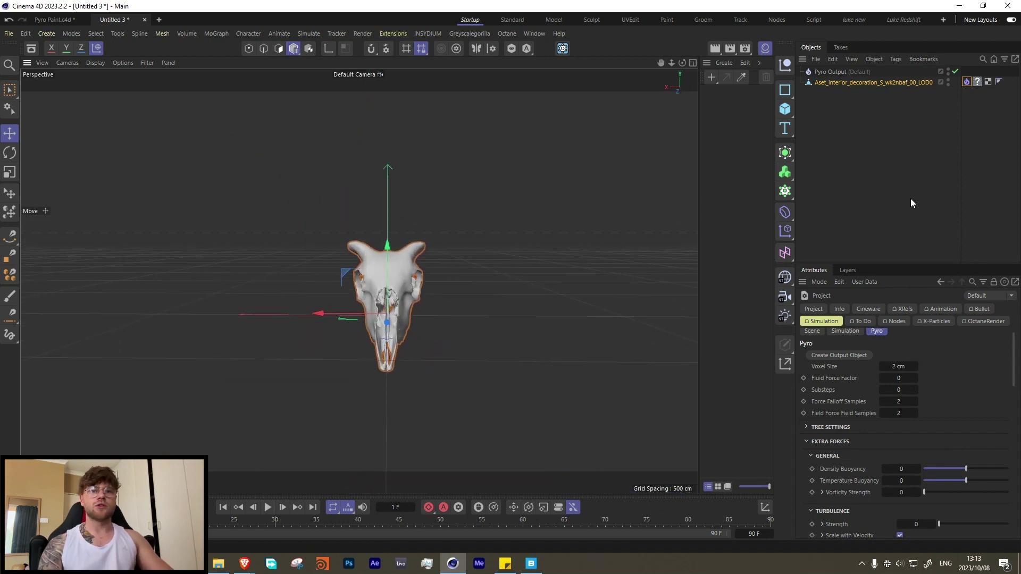
pyautogui.click(967, 82)
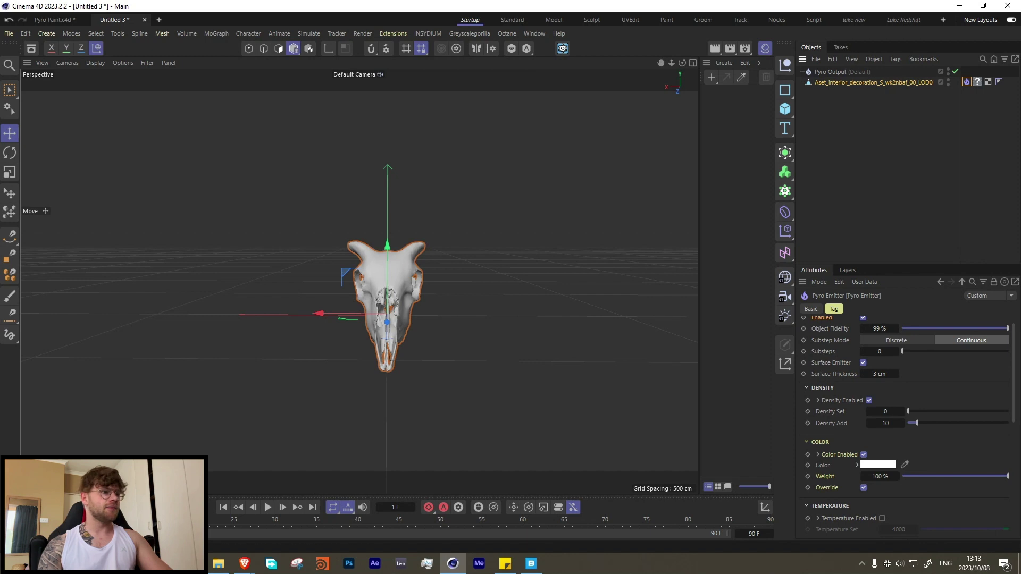
pyautogui.press('F8')
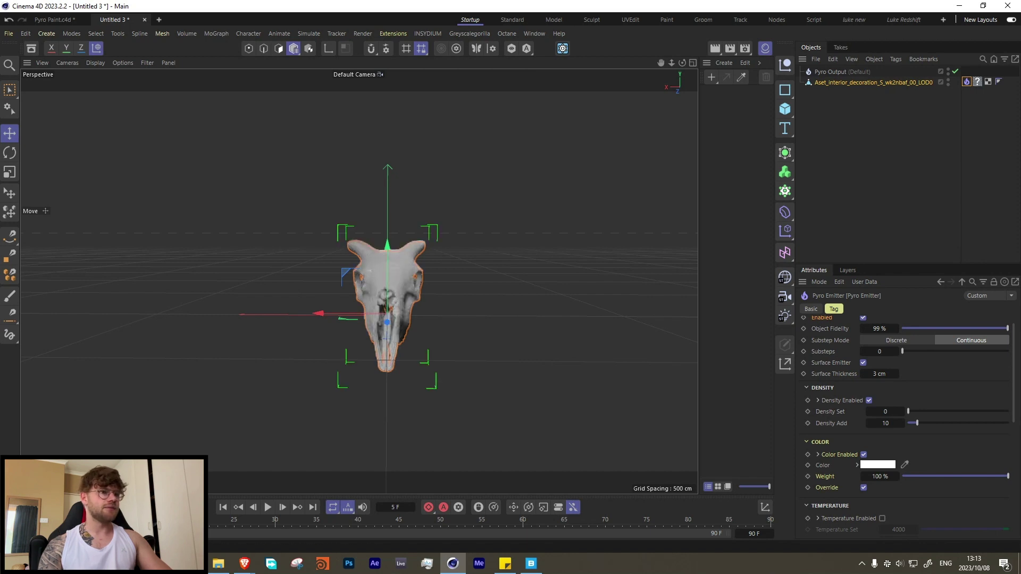
pyautogui.scroll(1, 827, 344)
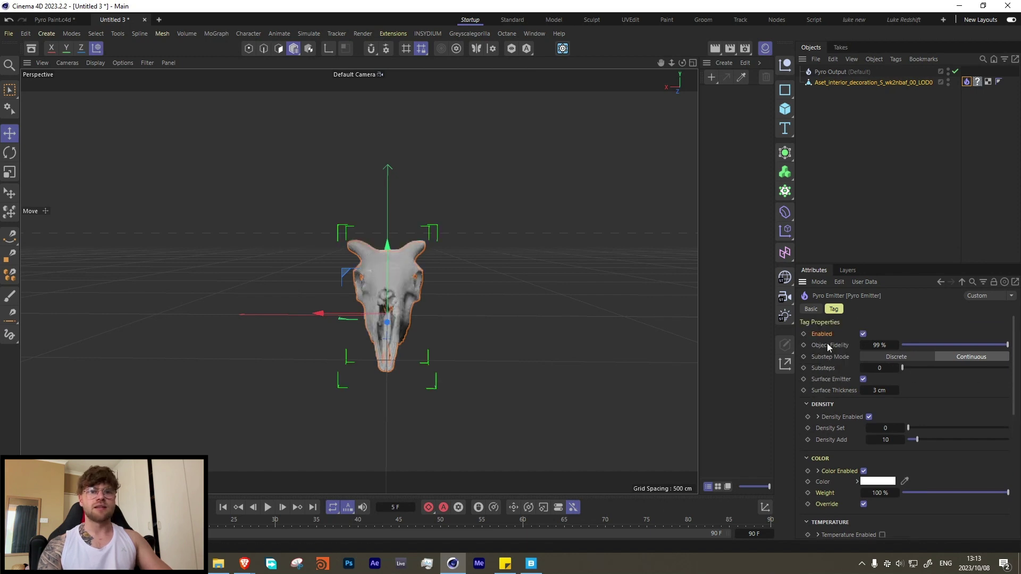
pyautogui.click(297, 507)
pyautogui.click(863, 334)
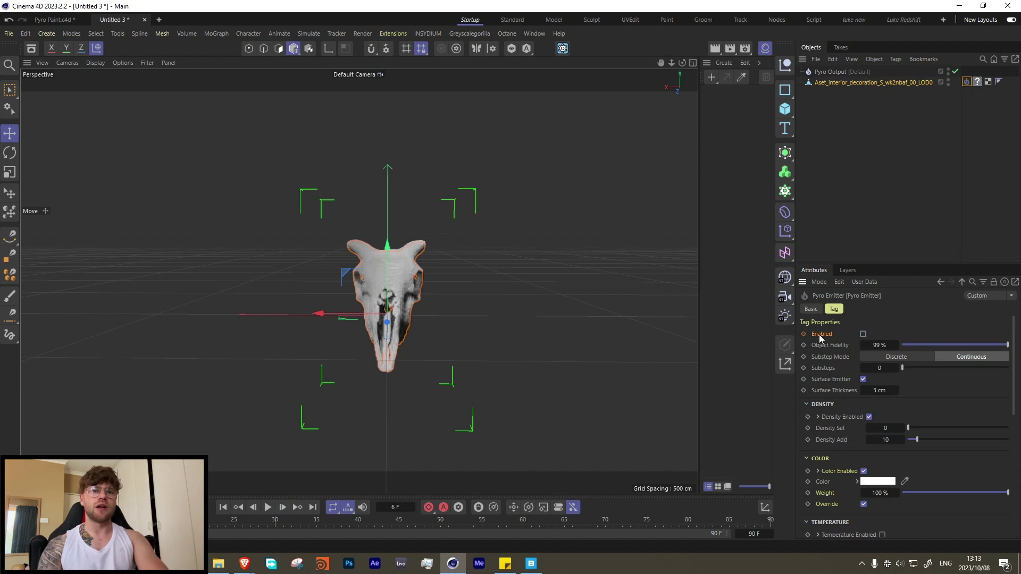
pyautogui.click(1009, 345)
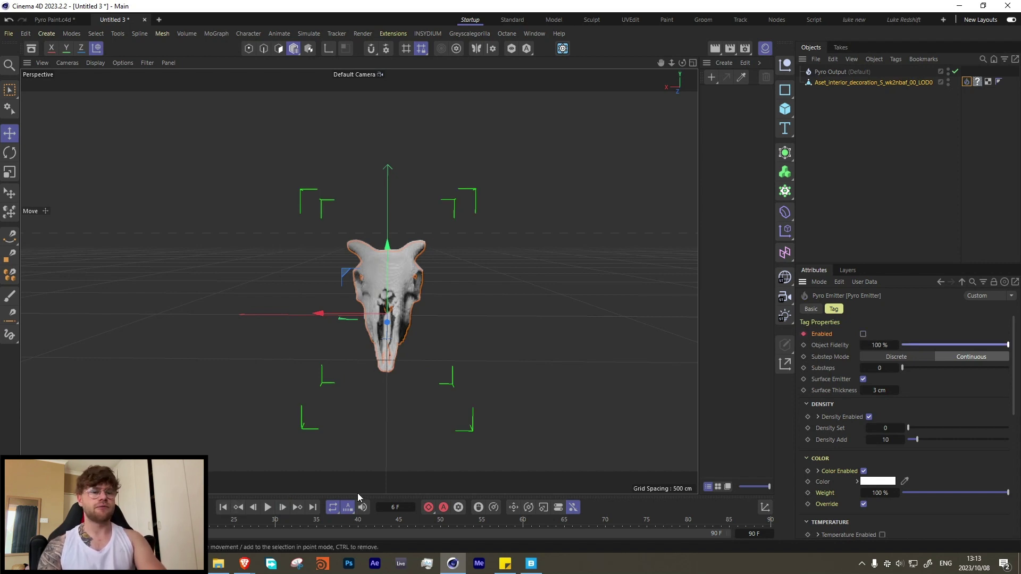
# - Replay the simulation from frame 0 to check the smoke after the emitter switches off
pyautogui.click(223, 507)
pyautogui.click(267, 507)
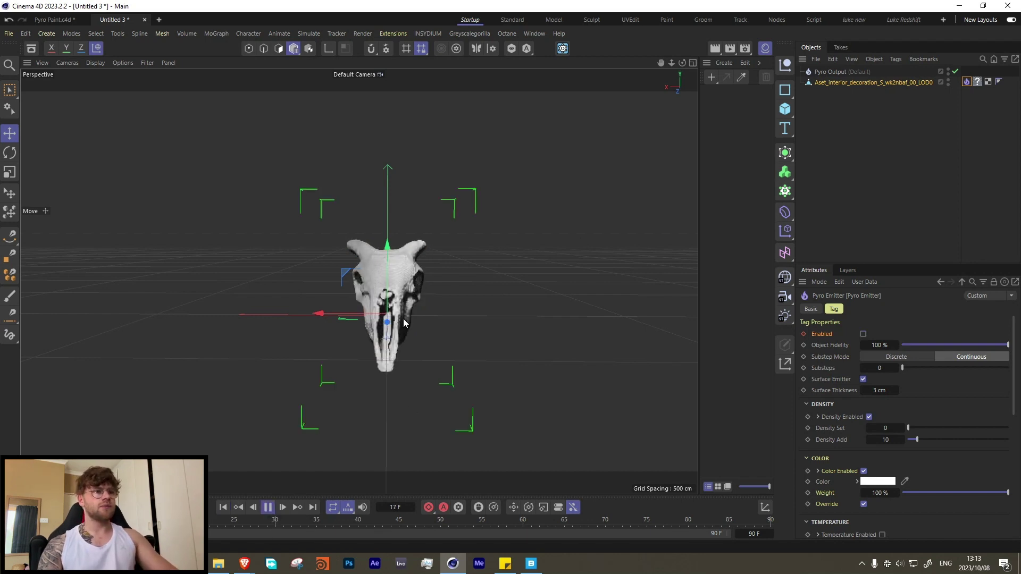
pyautogui.click(267, 507)
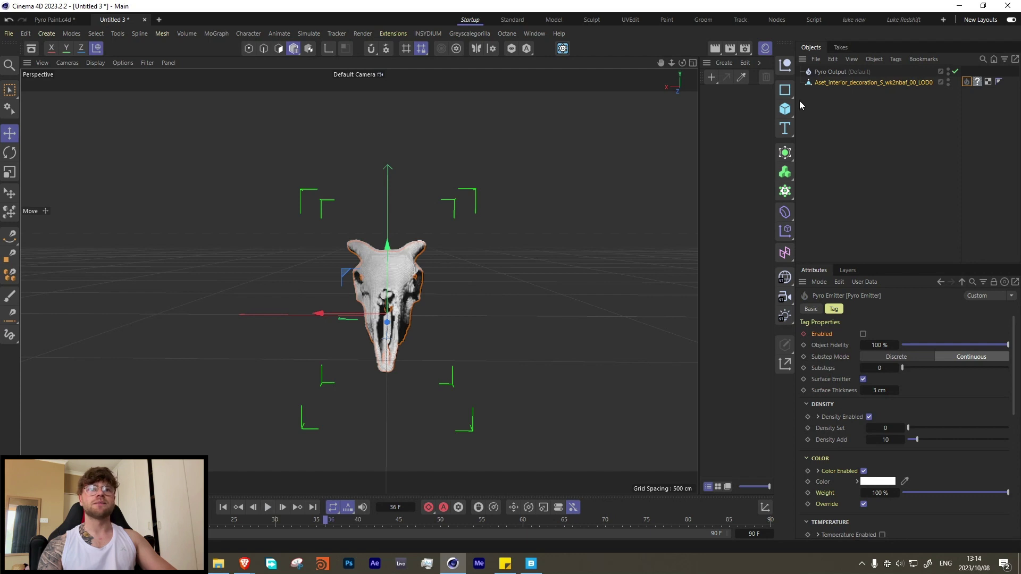
# - Add a sphere with a 20 cm radius and move it about 148 cm along X, beside the skull
pyautogui.click(793, 117)
pyautogui.click(896, 170)
pyautogui.doubleClick(871, 334)
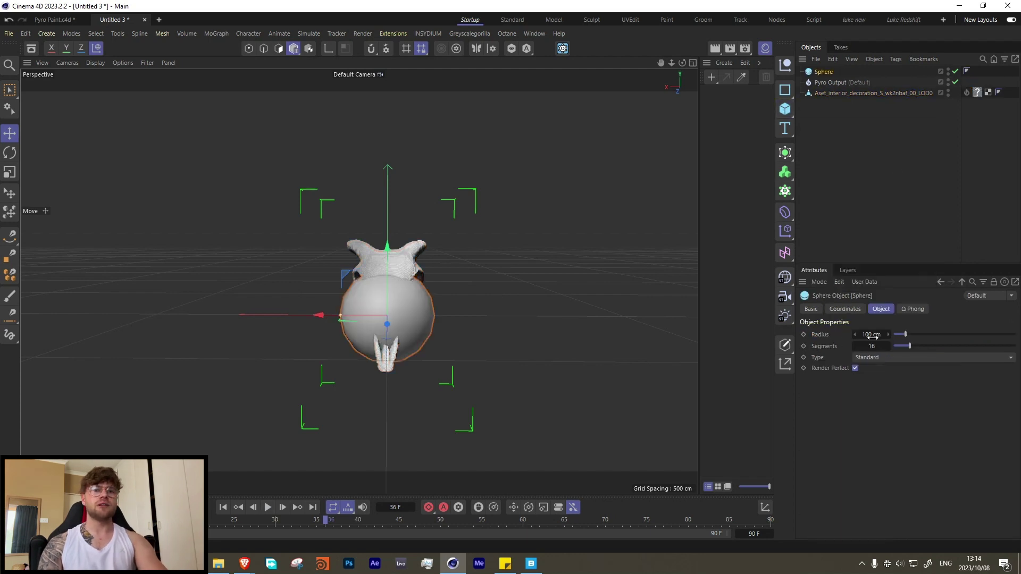
pyautogui.write('20')
pyautogui.press('Return')
pyautogui.moveTo(333, 317); pyautogui.dragTo(264, 316)
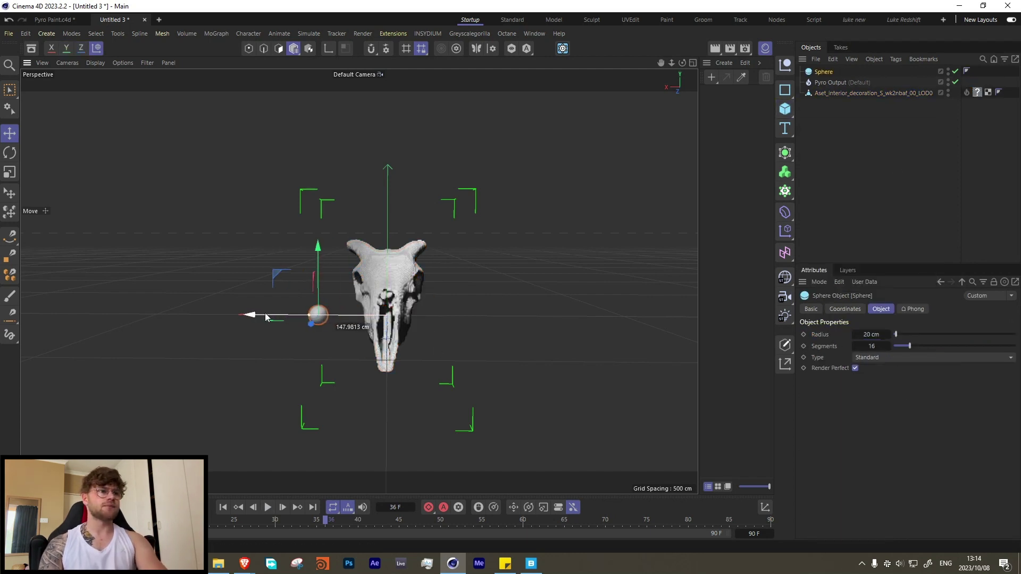
# - Add a Collider simulation tag to the sphere and extend the timeline to 300 frames
pyautogui.rightClick(818, 72)
pyautogui.moveTo(851, 210)
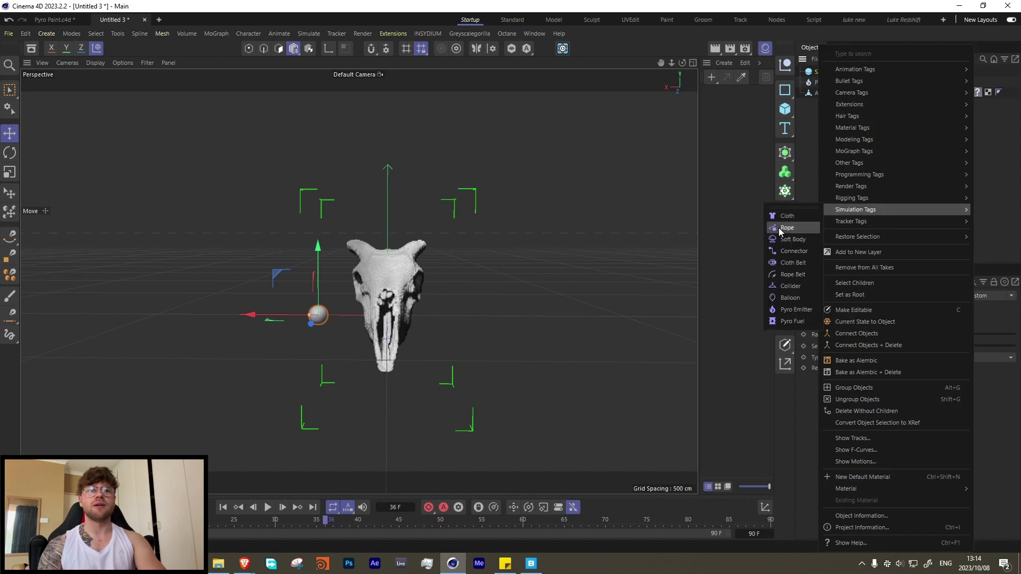
pyautogui.click(783, 287)
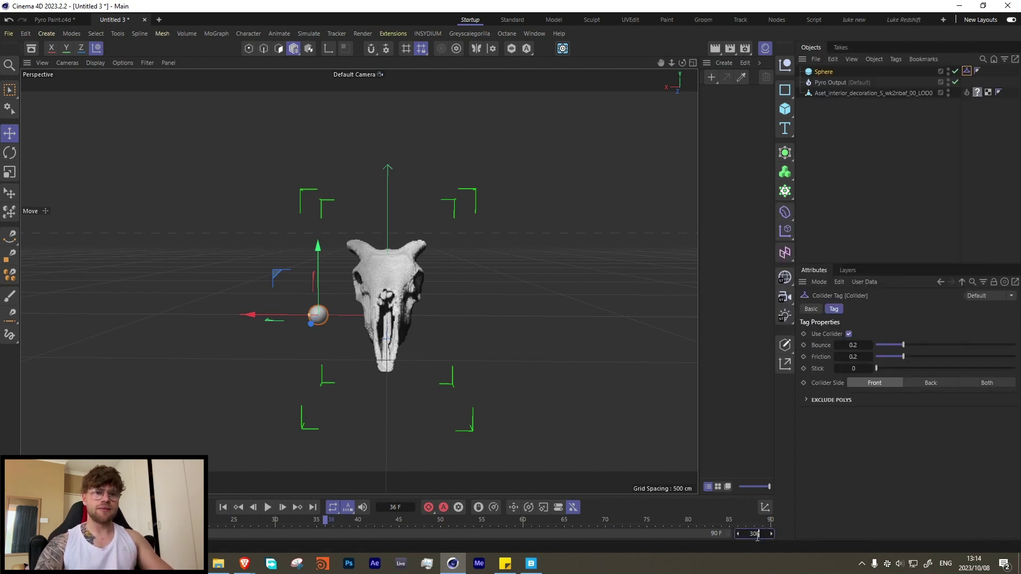
pyautogui.press('Return')
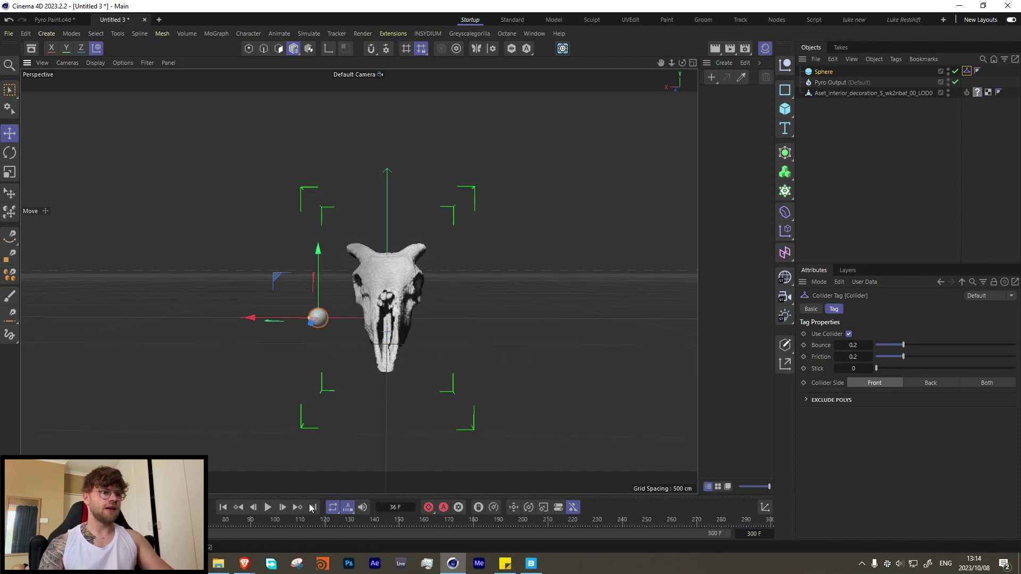
# - Play the simulation to about frame 209, hiding the skull mesh and sweeping the collider sphere through the smoke
pyautogui.click(266, 507)
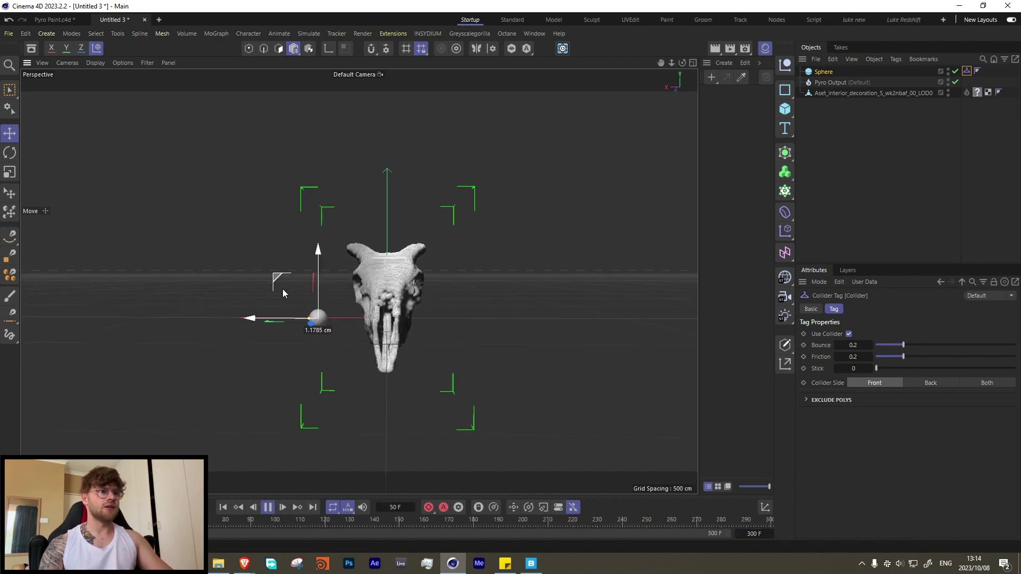
pyautogui.moveTo(278, 280); pyautogui.dragTo(90, 261)
pyautogui.keyDown('ctrl'); pyautogui.click(947, 91); pyautogui.keyUp('ctrl')
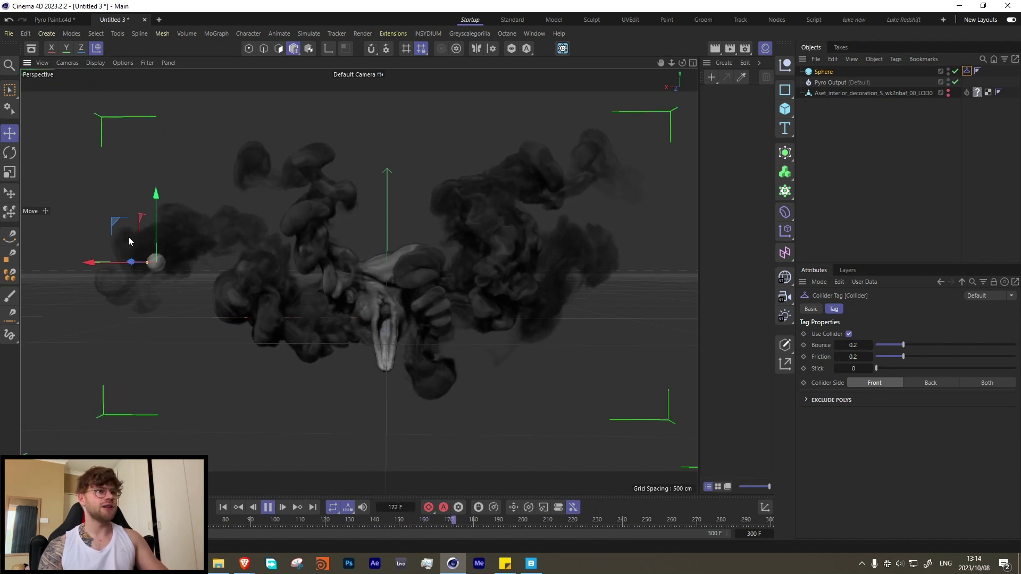
pyautogui.moveTo(132, 234); pyautogui.dragTo(399, 258)
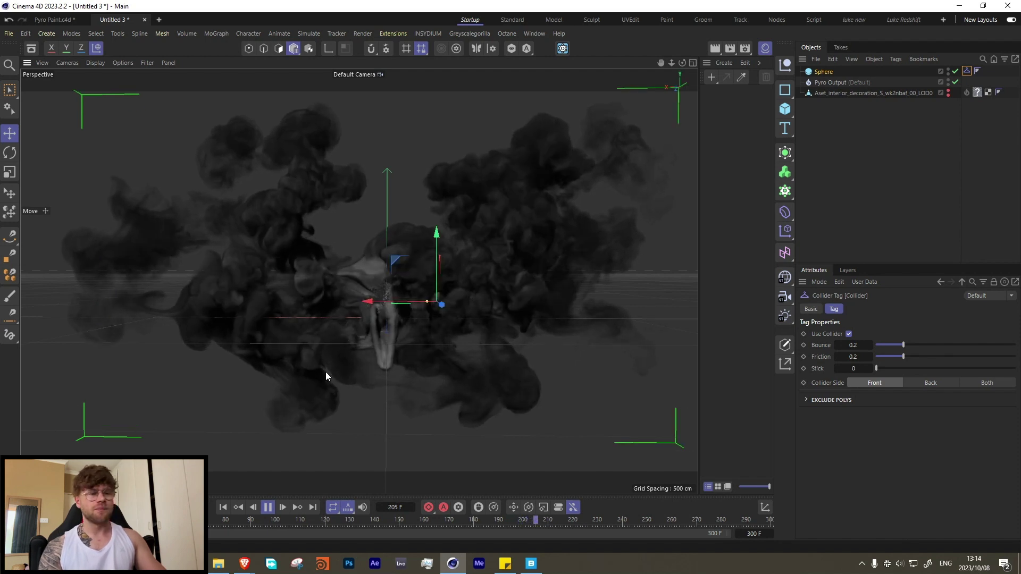
pyautogui.click(267, 507)
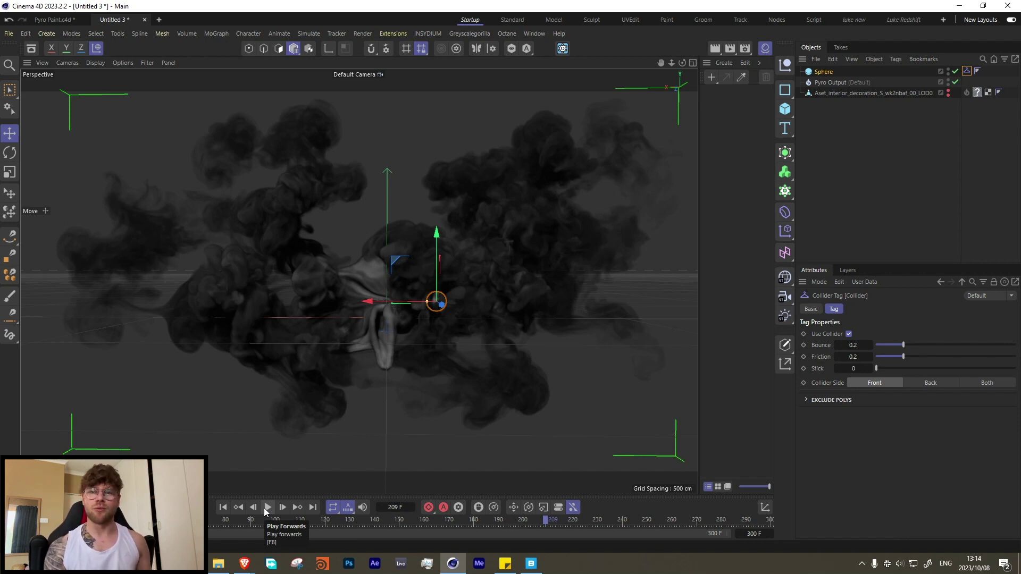
# - Replay the simulation from frame 0 to about frame 73, sweeping the collider sphere diagonally upward across the skull
pyautogui.click(225, 509)
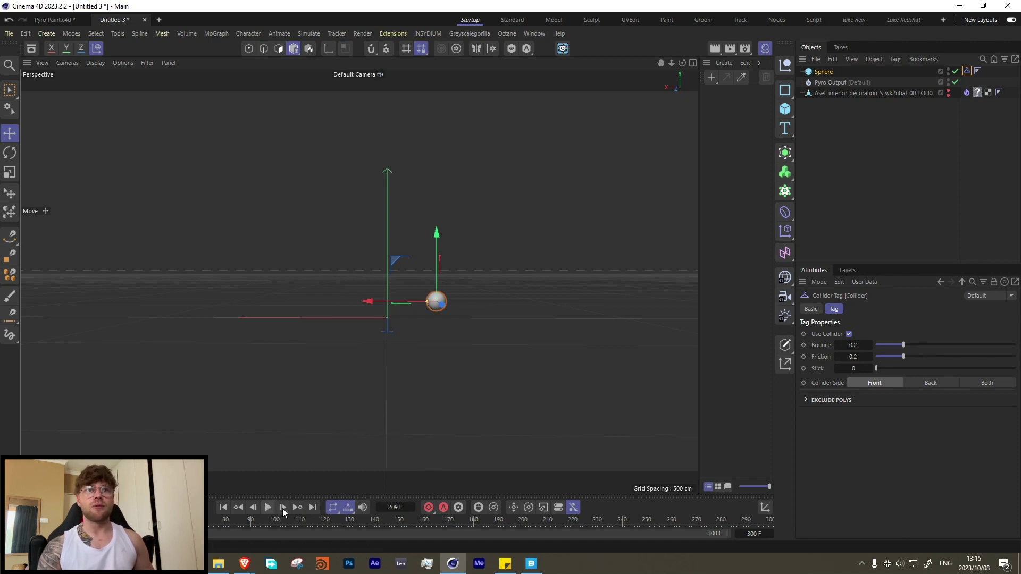
pyautogui.click(828, 81)
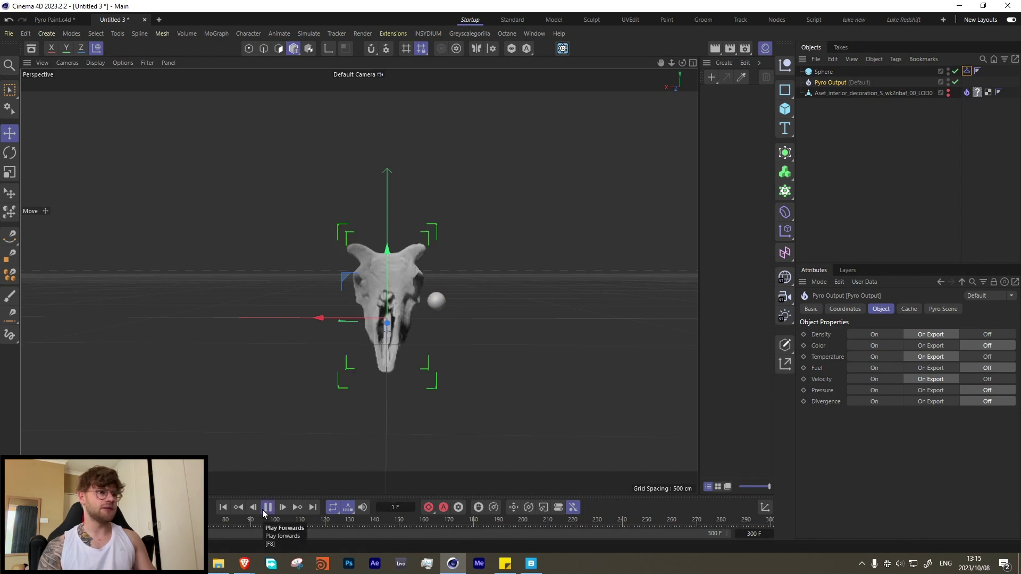
pyautogui.click(822, 72)
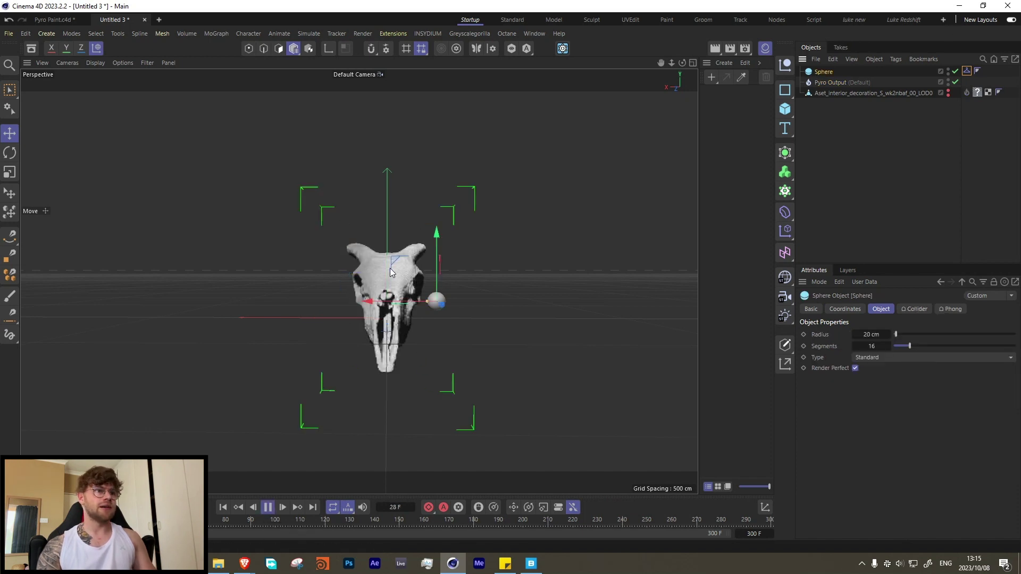
pyautogui.moveTo(391, 268); pyautogui.dragTo(159, 182)
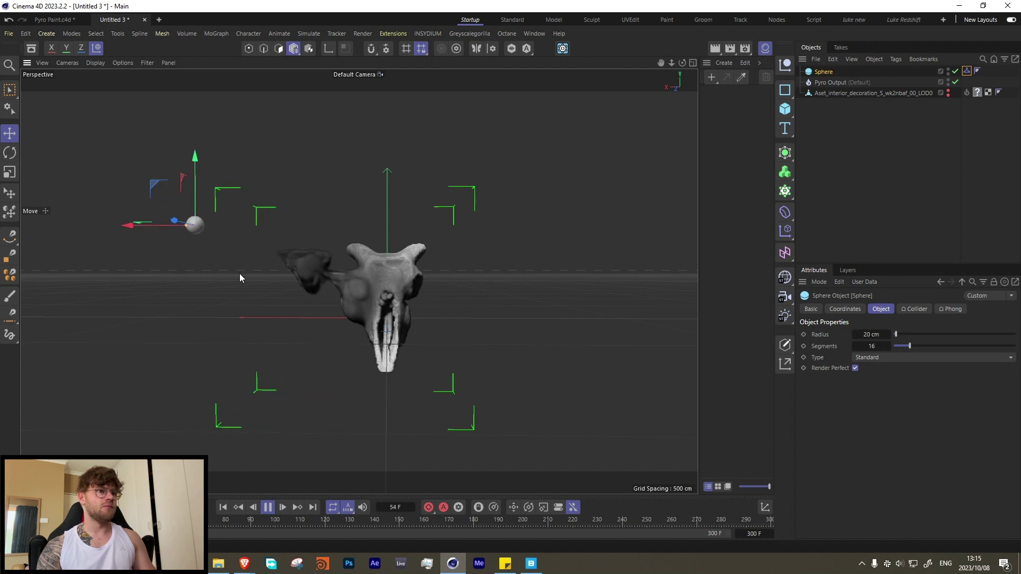
pyautogui.click(268, 507)
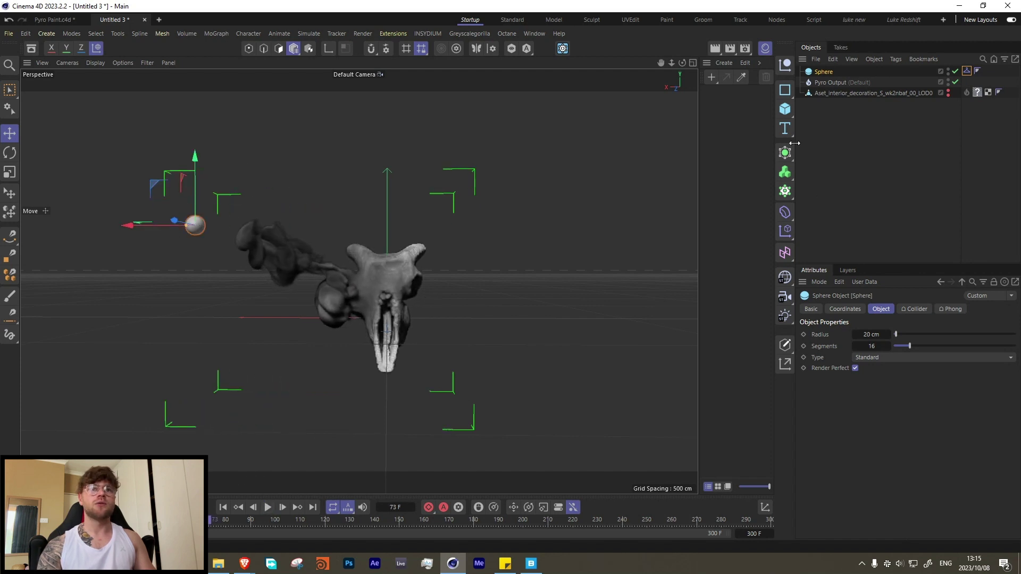
# - Parent Pyro Output under a Volume Mesher with a 1% voxel range threshold and set the Pyro density output to On
pyautogui.click(830, 82)
pyautogui.click(789, 171)
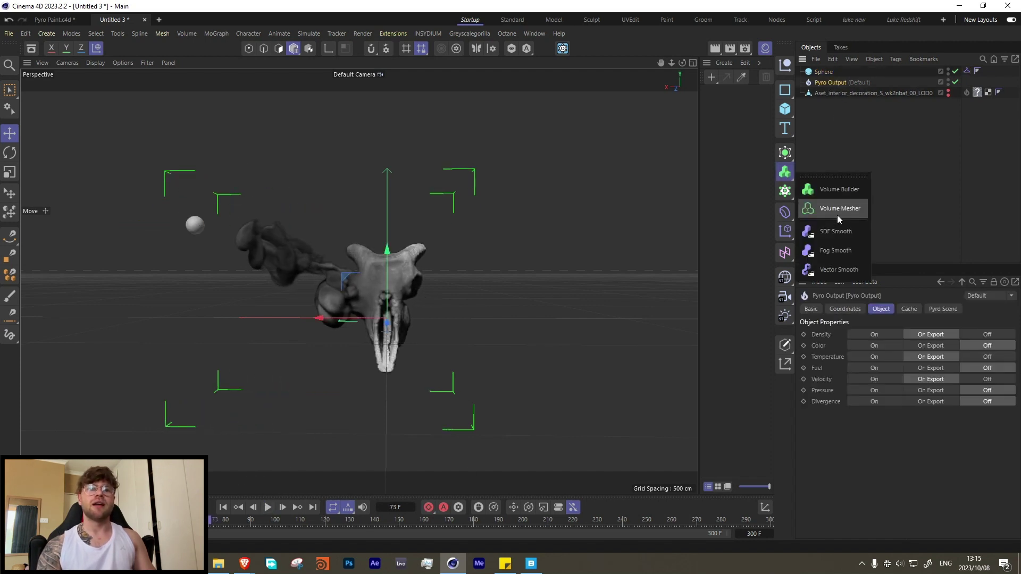
pyautogui.keyDown('alt'); pyautogui.click(837, 212); pyautogui.keyUp('alt')
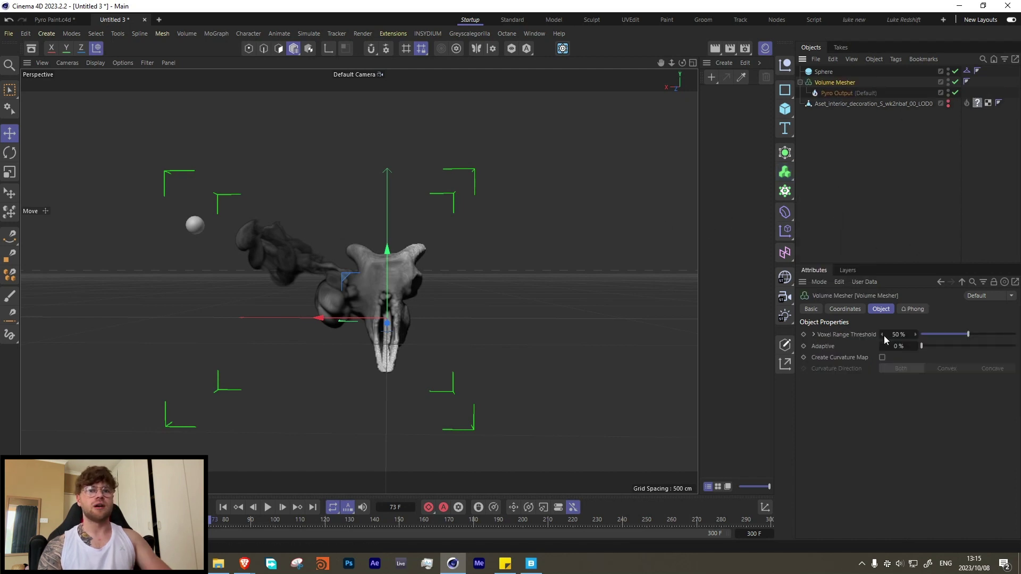
pyautogui.press('Return')
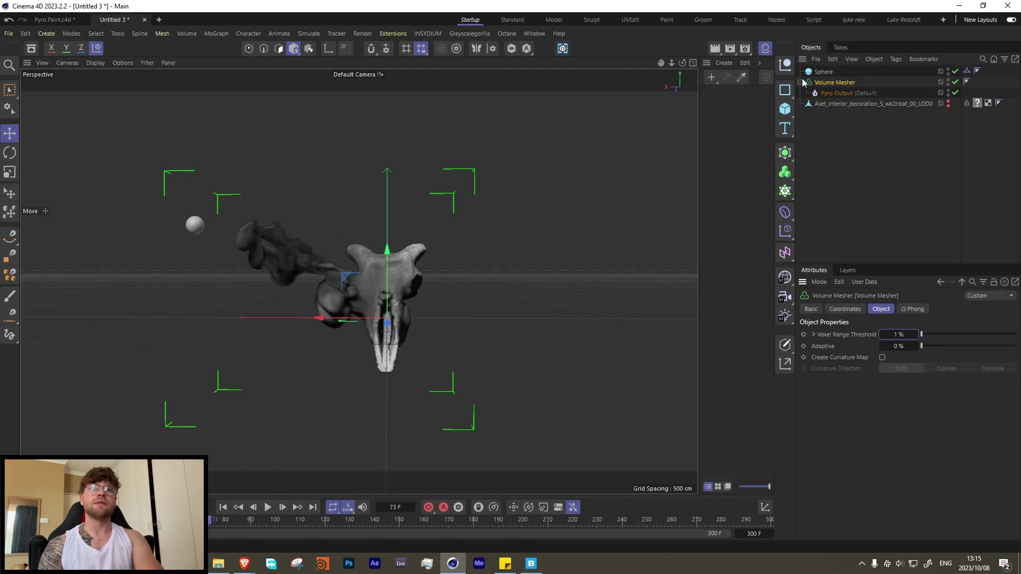
pyautogui.click(844, 94)
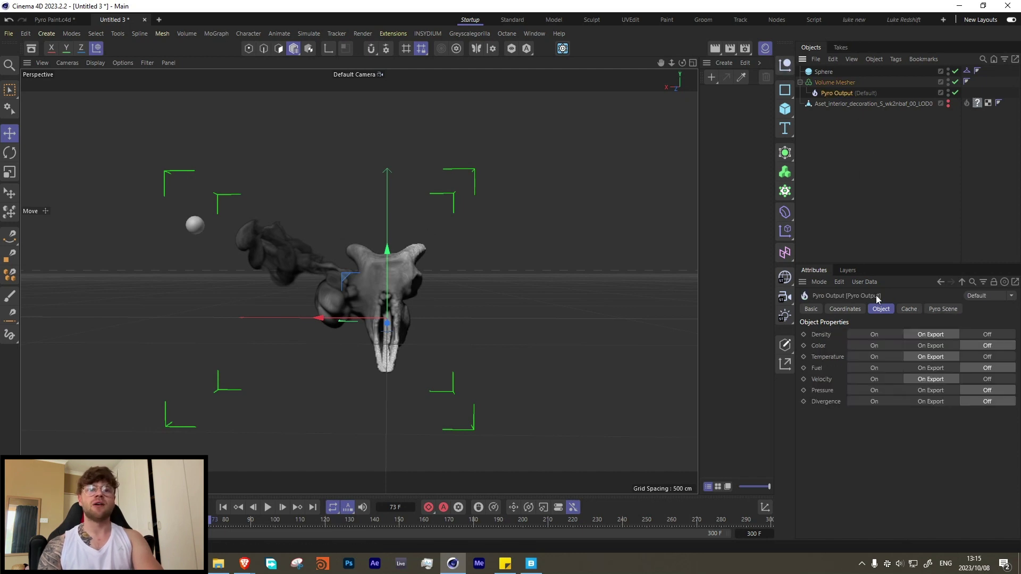
pyautogui.click(872, 334)
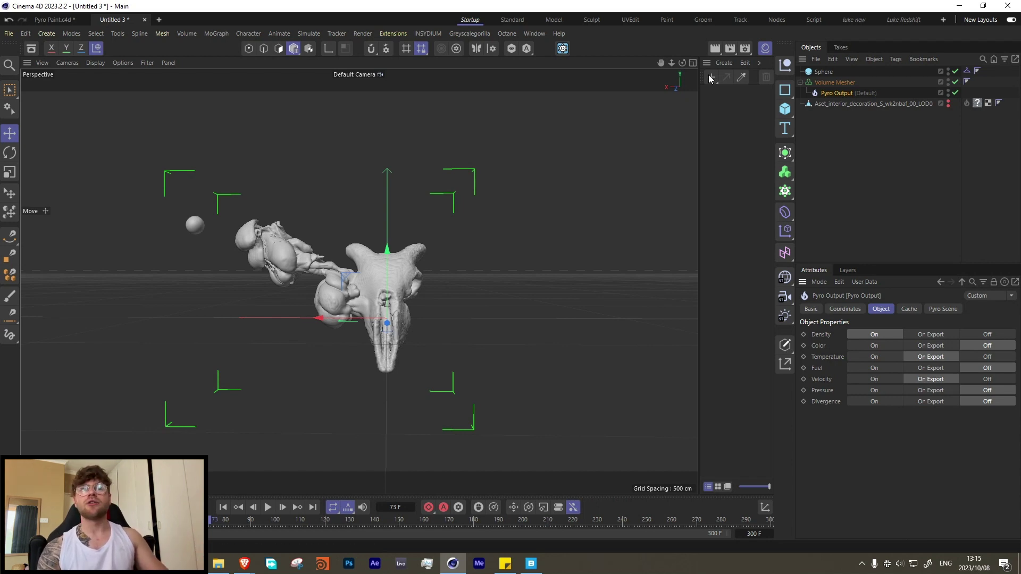
# - Try nesting a Volume Builder with 2 cm voxels and an SDF Smooth layer between the Volume Mesher and Pyro Output
pyautogui.click(784, 173)
pyautogui.click(831, 189)
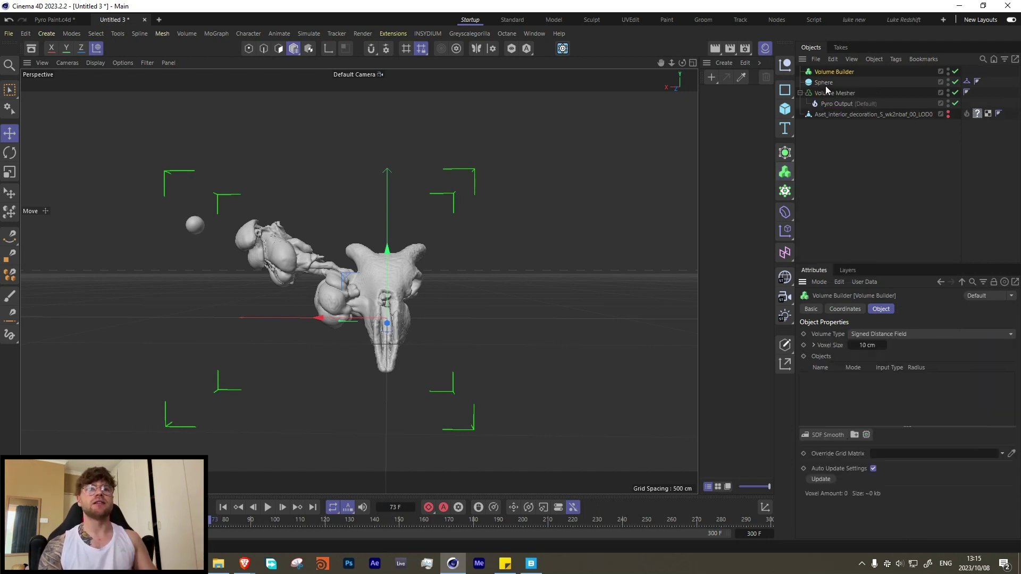
pyautogui.rightClick(831, 67)
pyautogui.moveTo(831, 71); pyautogui.dragTo(838, 95)
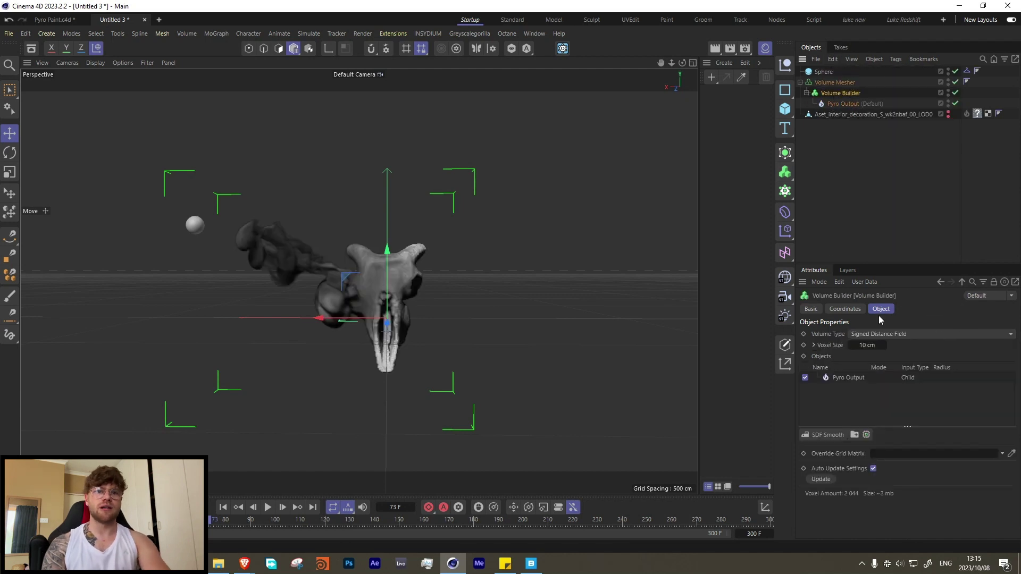
pyautogui.write('2')
pyautogui.press('Return')
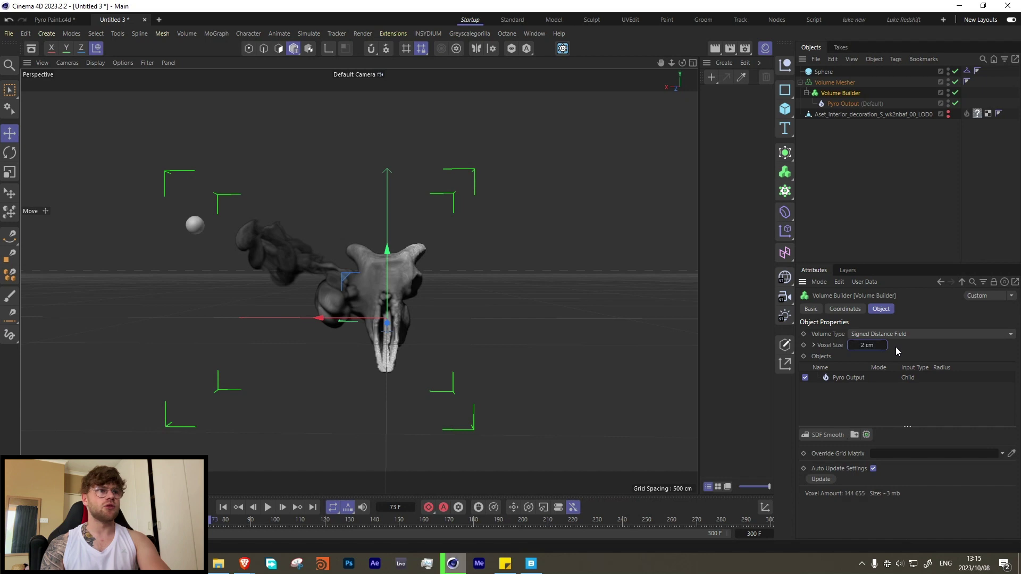
pyautogui.click(858, 123)
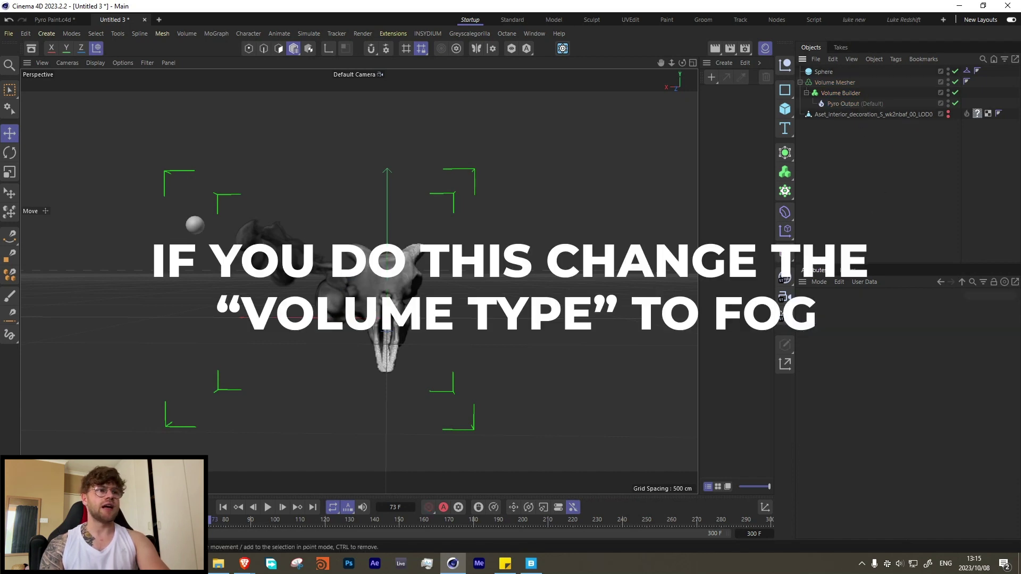
pyautogui.click(835, 94)
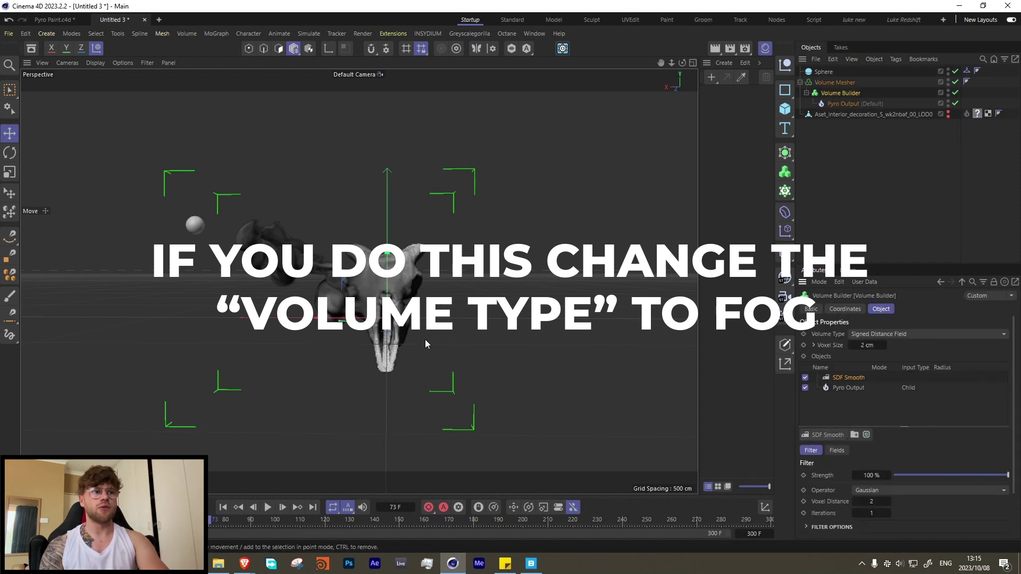
# - Put Pyro Output back directly under the Volume Mesher and delete the Volume Builder
pyautogui.moveTo(835, 103); pyautogui.dragTo(838, 88)
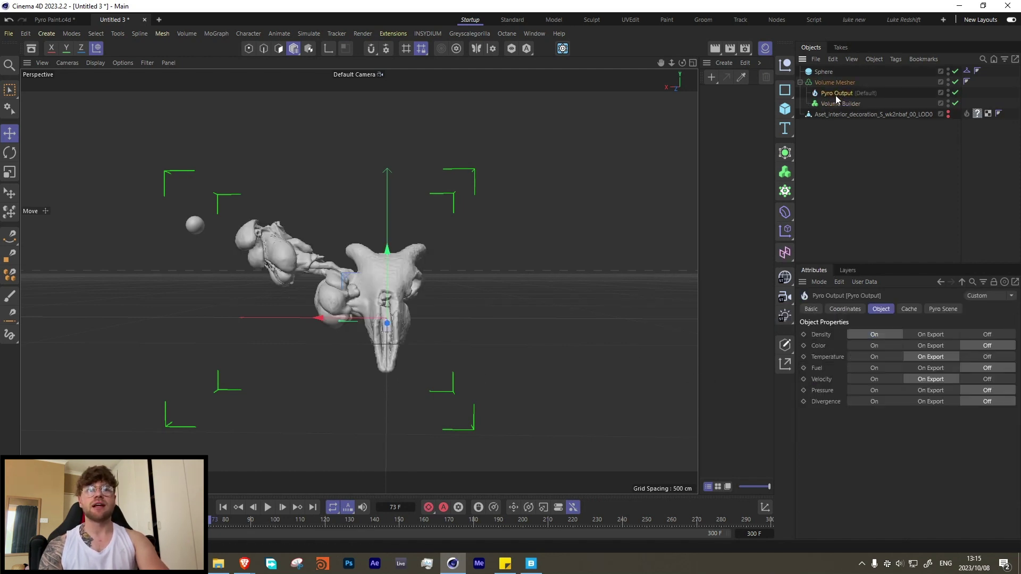
pyautogui.click(833, 102)
pyautogui.press('Delete')
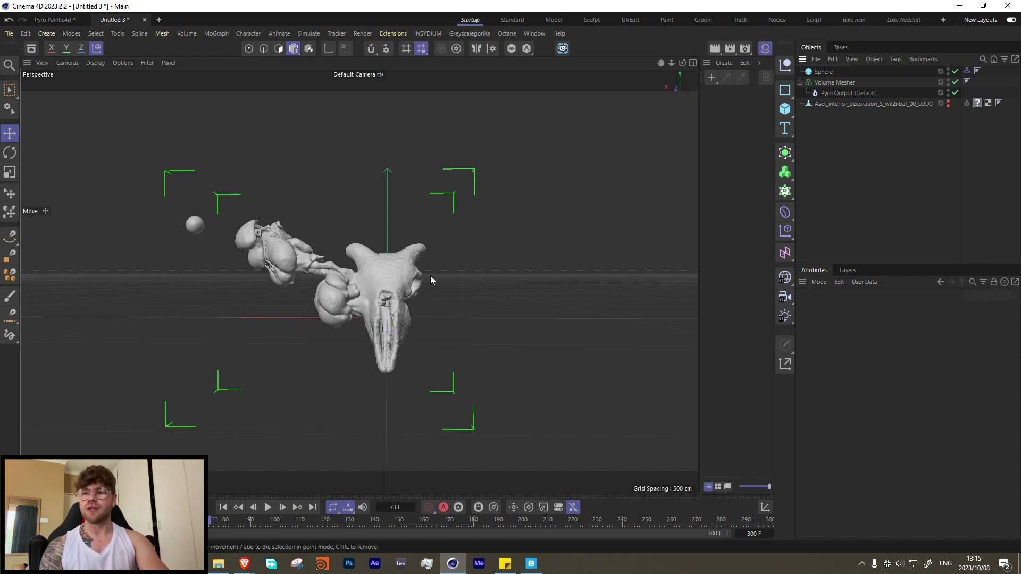
# - Resume playback to about frame 141 while sweeping the collider sphere through the meshed smoke
pyautogui.click(267, 508)
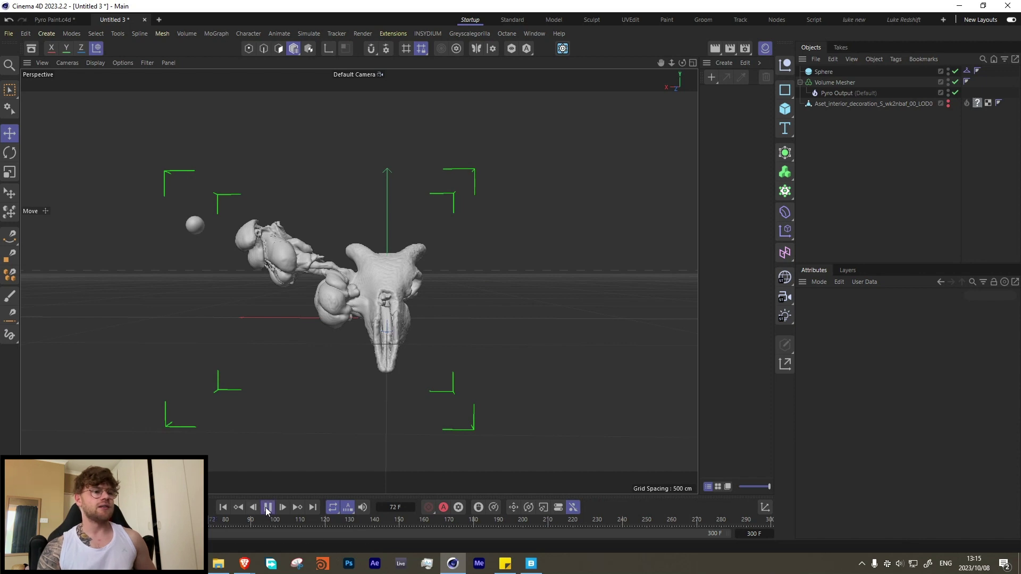
pyautogui.click(823, 71)
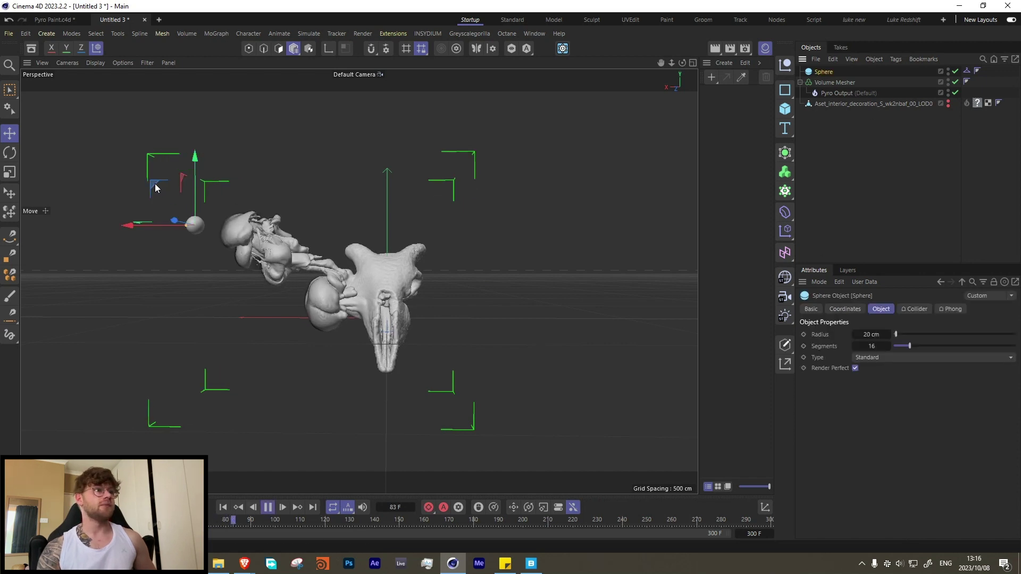
pyautogui.moveTo(155, 187); pyautogui.dragTo(165, 320)
pyautogui.click(268, 507)
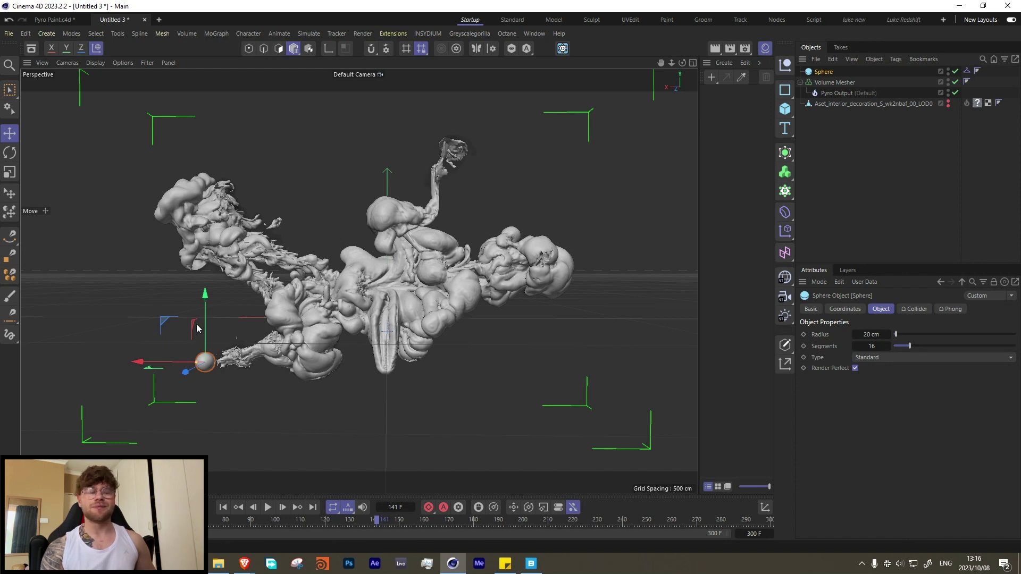
# - Rewind the timeline and record a looping hand-moved path for the sphere around the skull in real time with Cappucino
pyautogui.click(817, 215)
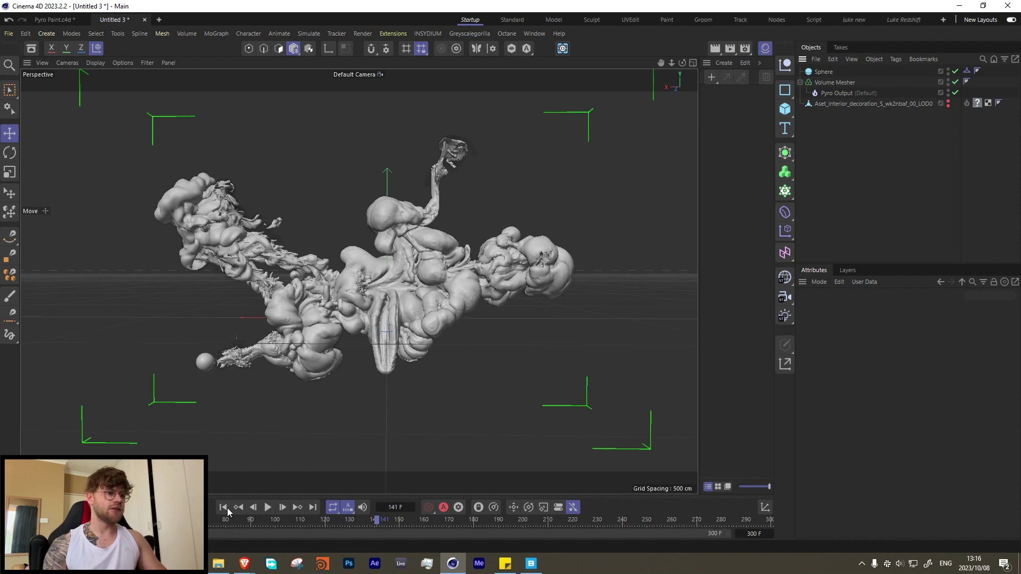
pyautogui.hotkey('shift', 'c')
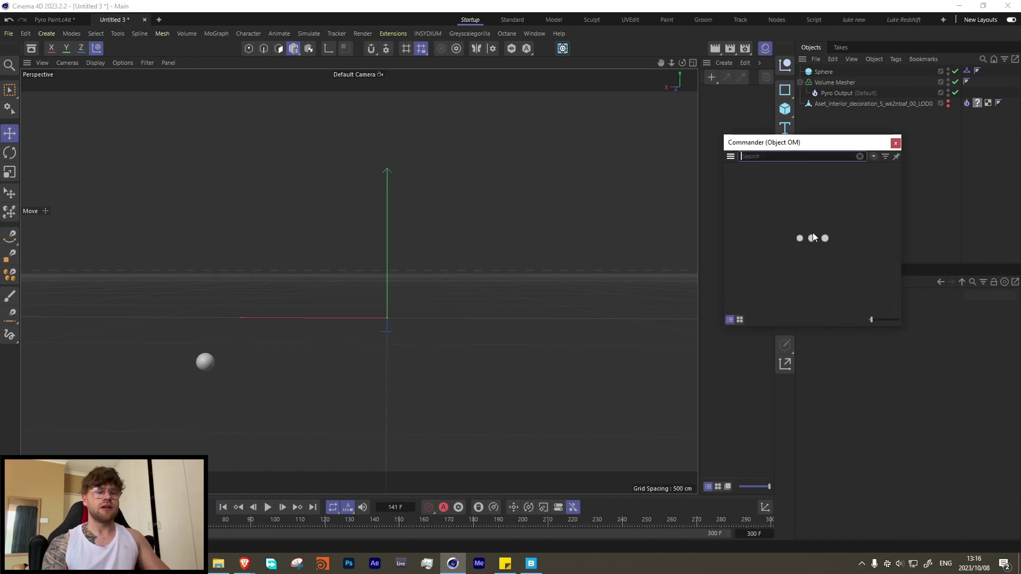
pyautogui.write('capp')
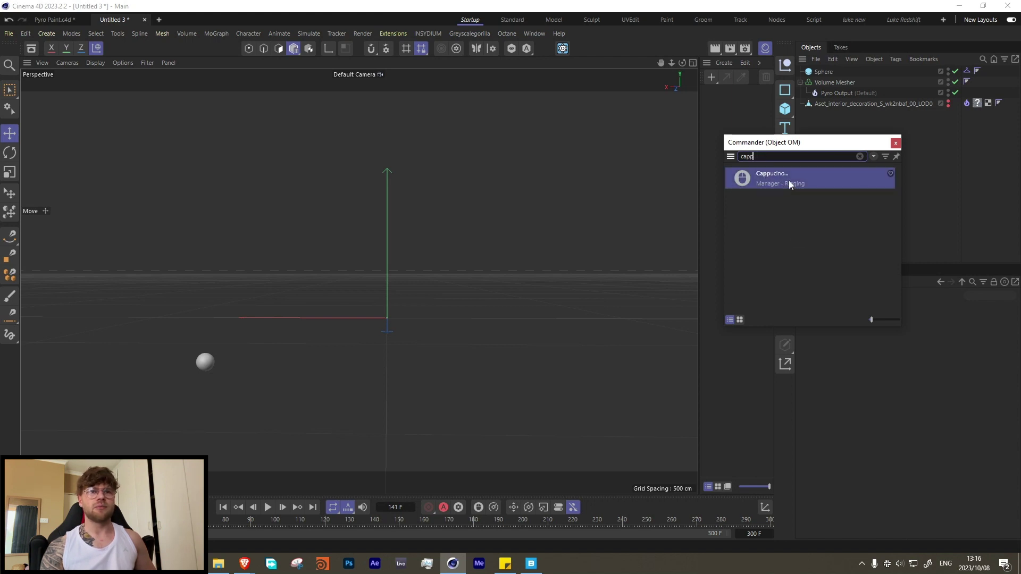
pyautogui.click(790, 184)
pyautogui.moveTo(814, 175); pyautogui.dragTo(839, 159)
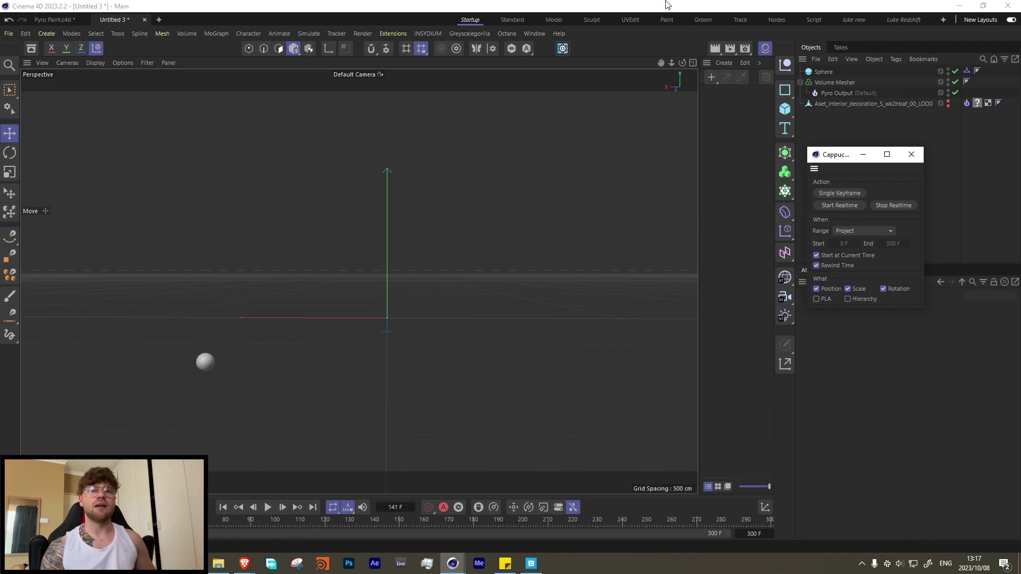
pyautogui.click(837, 72)
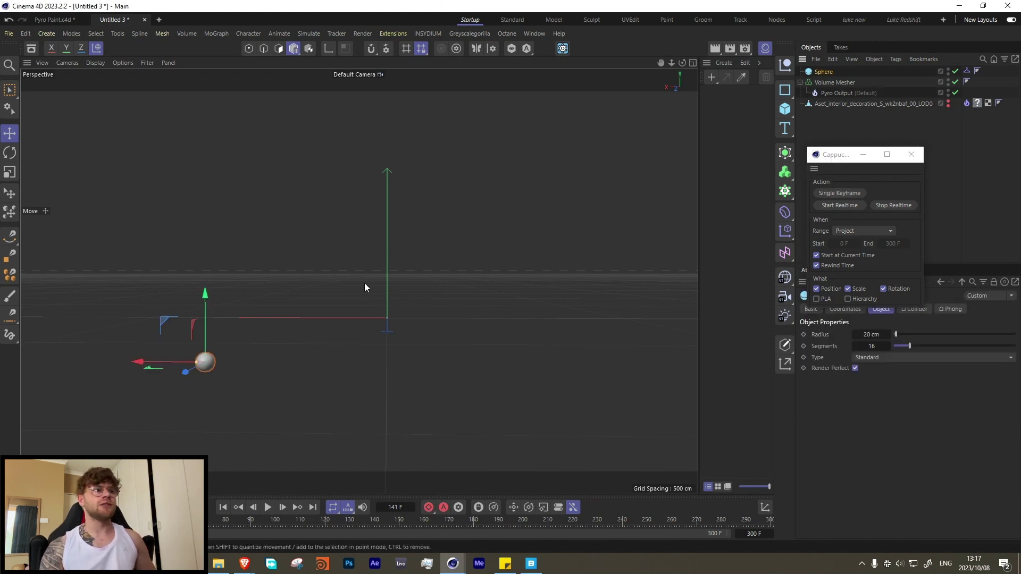
pyautogui.moveTo(186, 281)
pyautogui.mouseDown()
pyautogui.moveTo(242, 249)
pyautogui.moveTo(259, 311)
pyautogui.moveTo(319, 313)
pyautogui.moveTo(436, 287)
pyautogui.moveTo(545, 221)
pyautogui.moveTo(570, 254)
pyautogui.moveTo(560, 299)
pyautogui.moveTo(498, 299)
pyautogui.moveTo(177, 195)
pyautogui.moveTo(75, 269)
pyautogui.moveTo(62, 292)
pyautogui.moveTo(170, 308)
pyautogui.moveTo(325, 280)
pyautogui.moveTo(488, 168)
pyautogui.moveTo(544, 162)
pyautogui.moveTo(565, 180)
pyautogui.moveTo(435, 307)
pyautogui.moveTo(315, 305)
pyautogui.moveTo(273, 318)
pyautogui.moveTo(205, 367)
pyautogui.moveTo(207, 384)
pyautogui.moveTo(371, 402)
pyautogui.moveTo(430, 383)
pyautogui.moveTo(423, 328)
pyautogui.moveTo(387, 315)
pyautogui.moveTo(326, 325)
pyautogui.moveTo(257, 371)
pyautogui.moveTo(216, 381)
pyautogui.moveTo(257, 367)
pyautogui.moveTo(357, 277)
pyautogui.moveTo(373, 247)
pyautogui.moveTo(349, 160)
pyautogui.moveTo(313, 152)
pyautogui.moveTo(317, 201)
pyautogui.mouseUp()
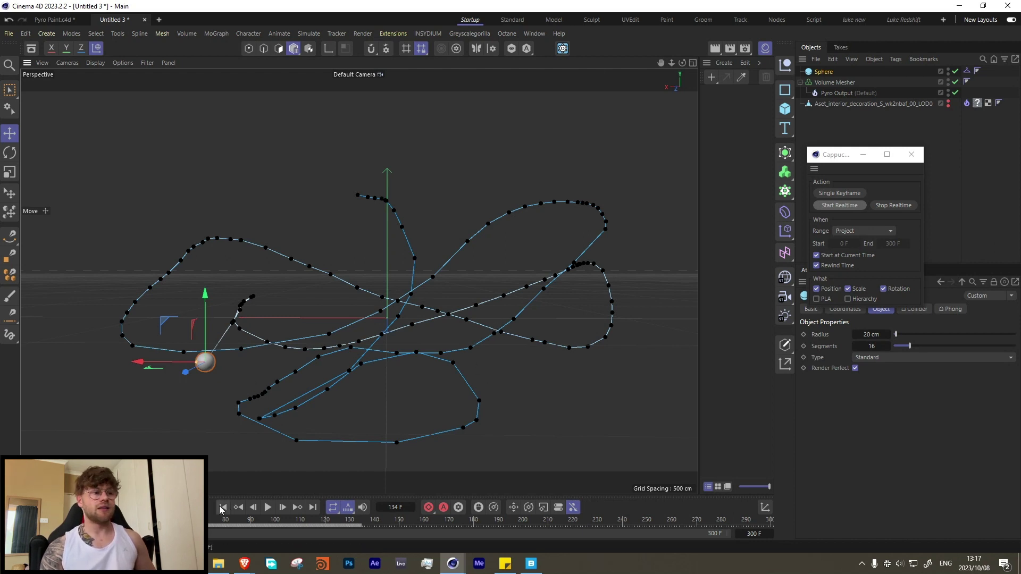
# - Close Cappucino and play the simulation from frame 0 to about frame 102 to check the recorded sphere motion
pyautogui.click(265, 509)
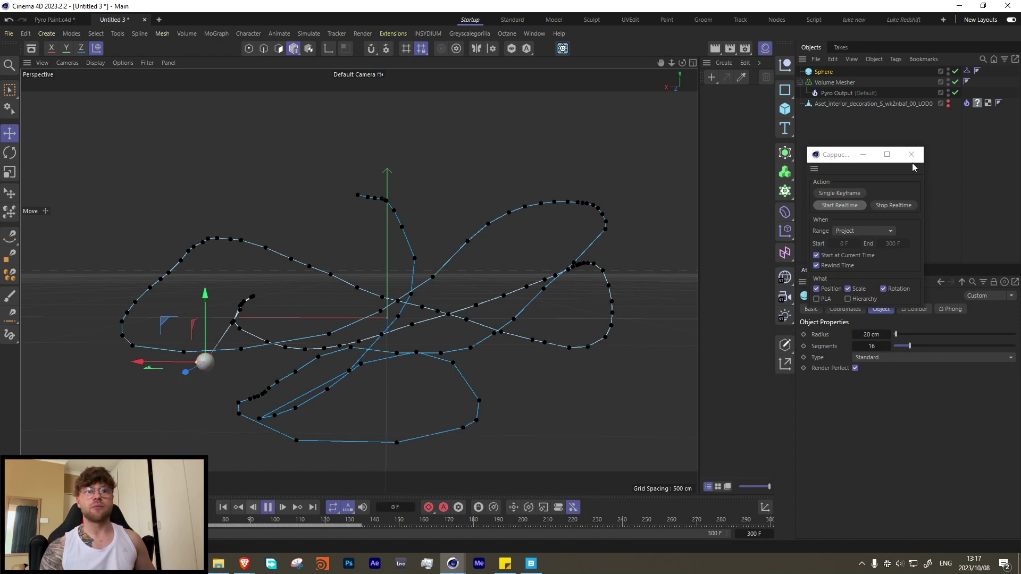
pyautogui.click(911, 154)
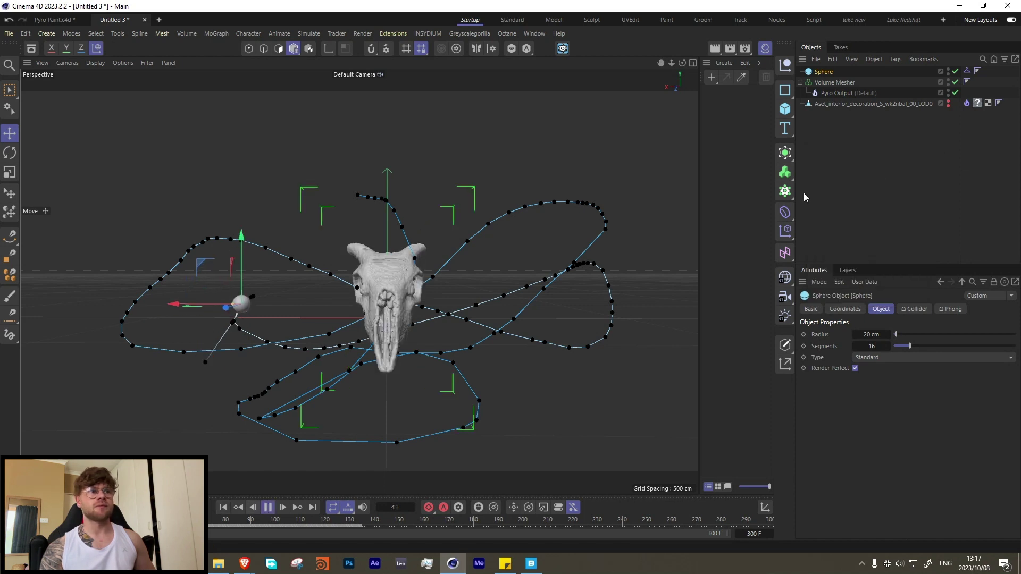
pyautogui.click(942, 171)
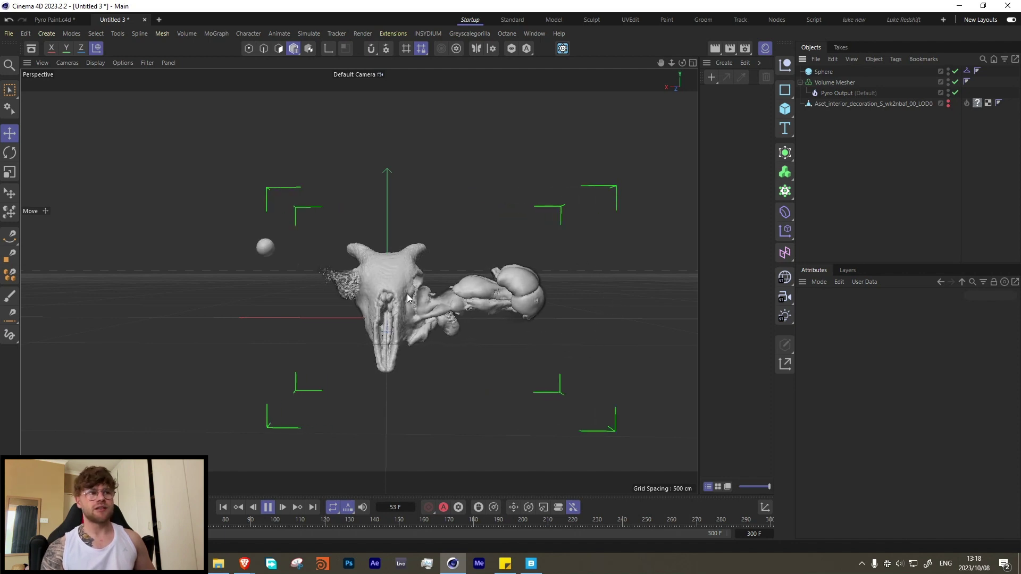
pyautogui.click(817, 71)
pyautogui.click(851, 206)
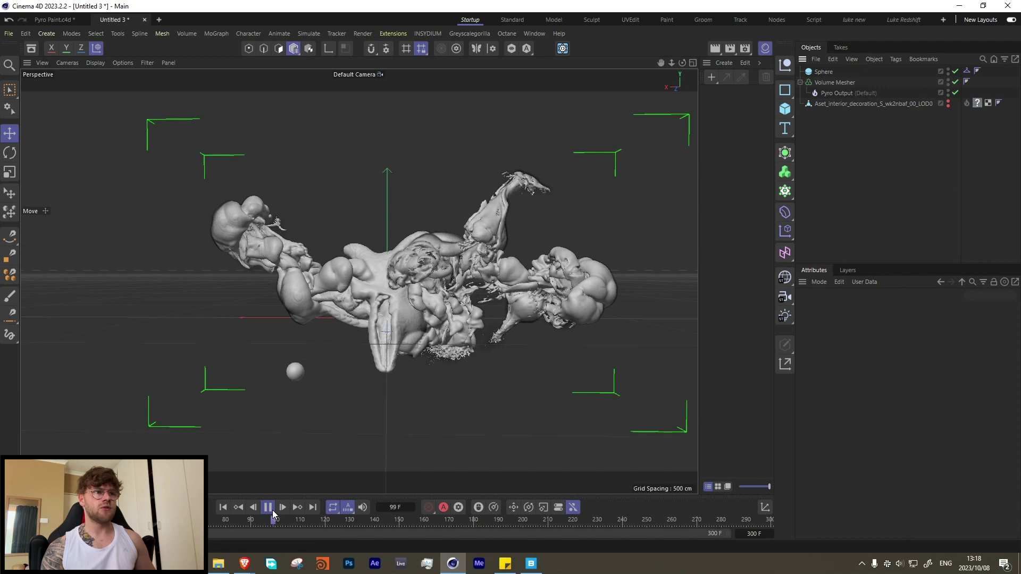
pyautogui.click(269, 508)
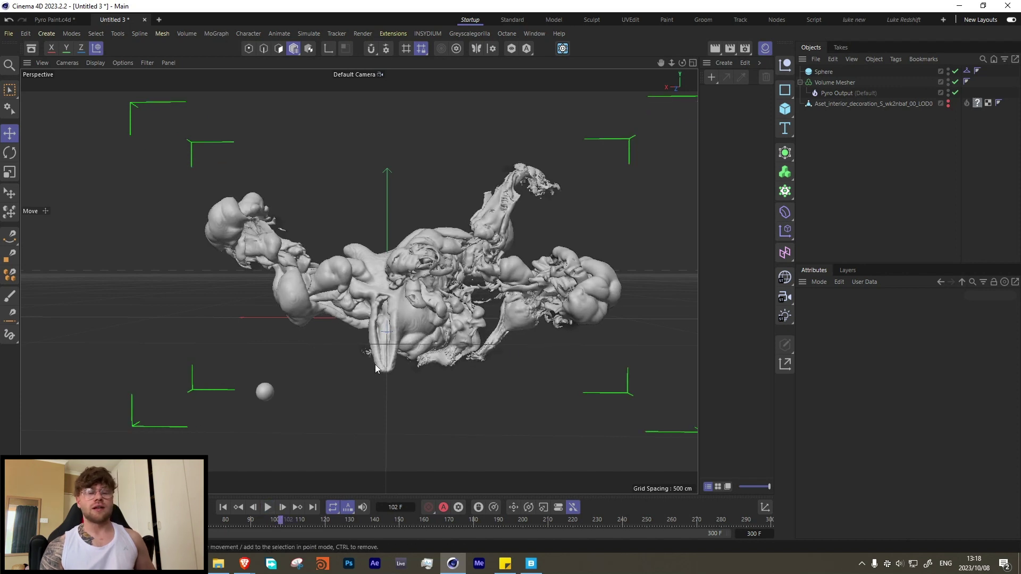
# - Examine the Pyro Output's cache settings and take a closer look at the meshed result
pyautogui.click(841, 93)
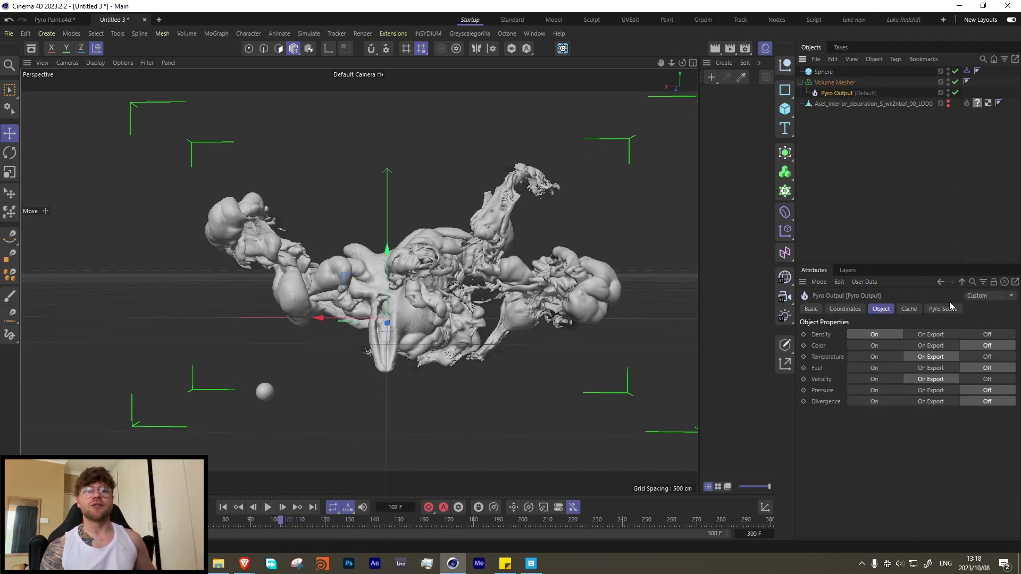
pyautogui.click(906, 311)
pyautogui.scroll(3, 479, 319)
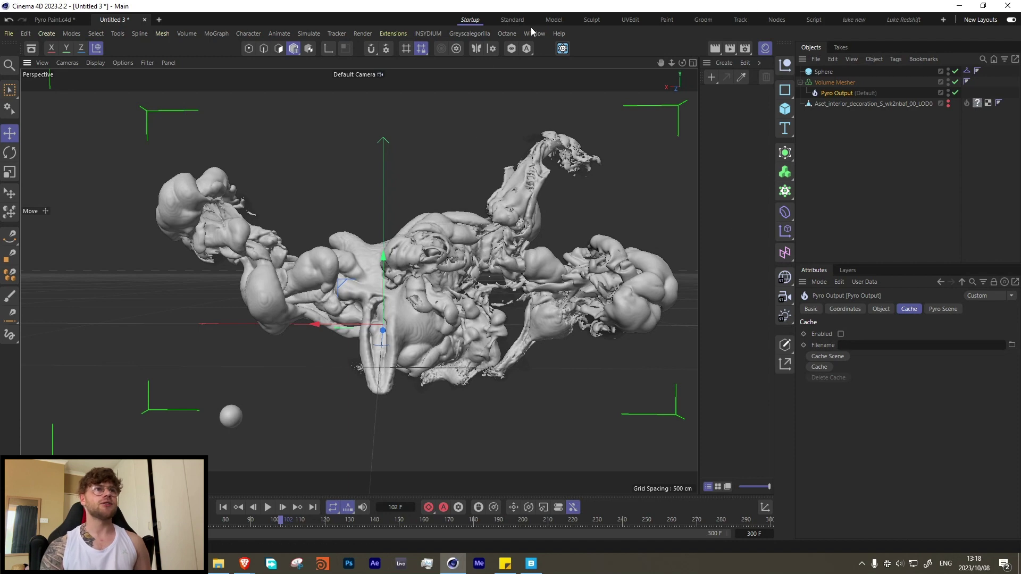
# - Set the project's renderer to Redshift in the render settings and close them
pyautogui.click(745, 50)
pyautogui.click(742, 66)
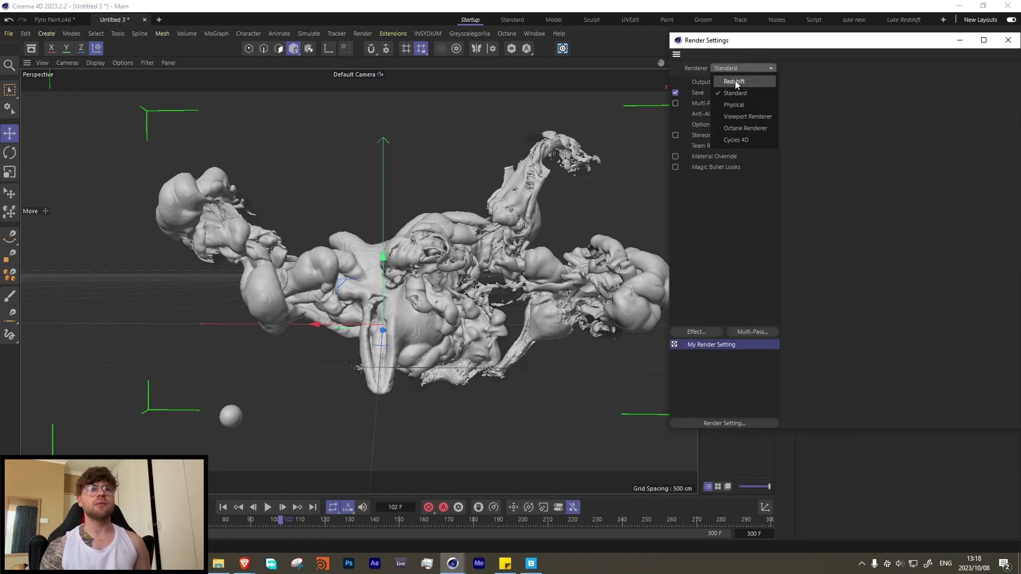
pyautogui.click(735, 80)
pyautogui.click(1000, 47)
# - Open the Redshift RenderView with a live render and frame the meshed simulation in it
pyautogui.click(534, 34)
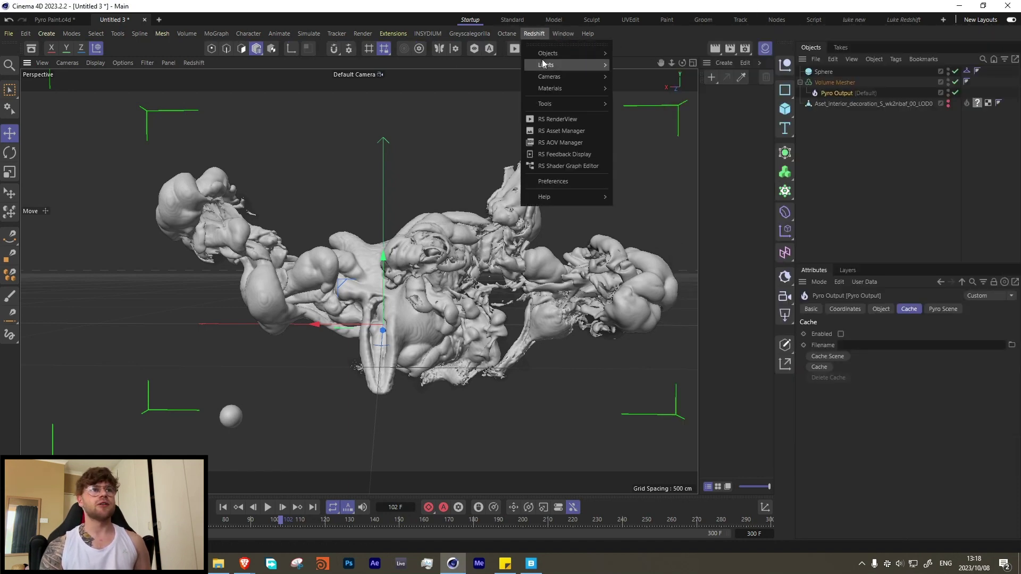
pyautogui.click(537, 119)
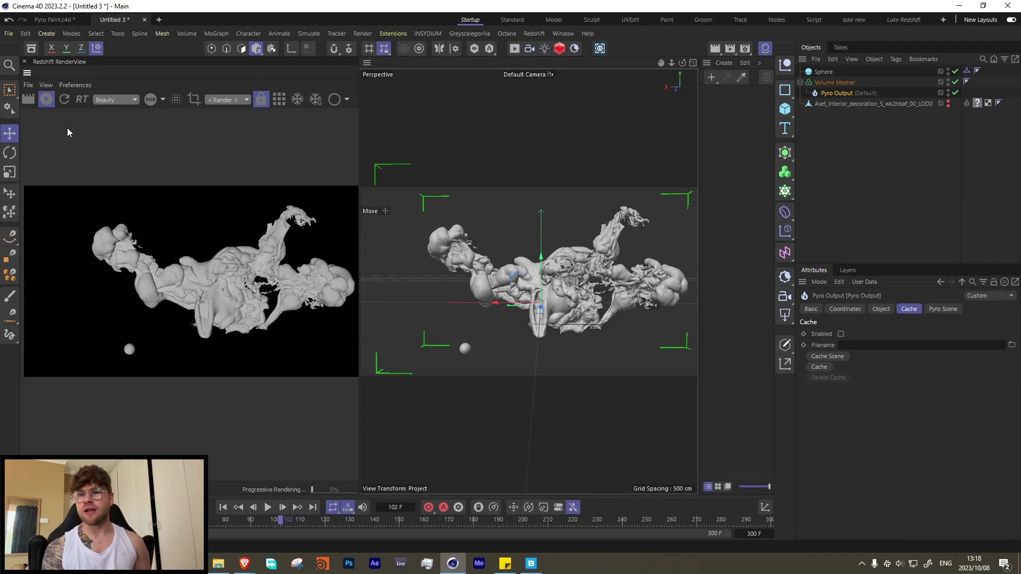
pyautogui.scroll(1, 224, 272)
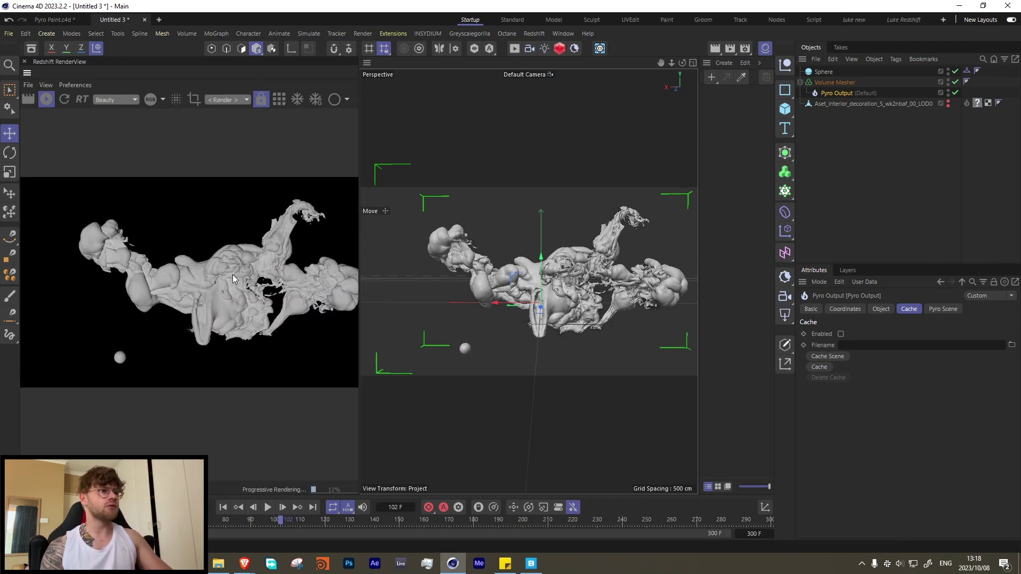
pyautogui.moveTo(233, 279); pyautogui.dragTo(211, 279, button='middle')
# - Add a Redshift Dome Light to the scene
pyautogui.click(534, 33)
pyautogui.moveTo(564, 76)
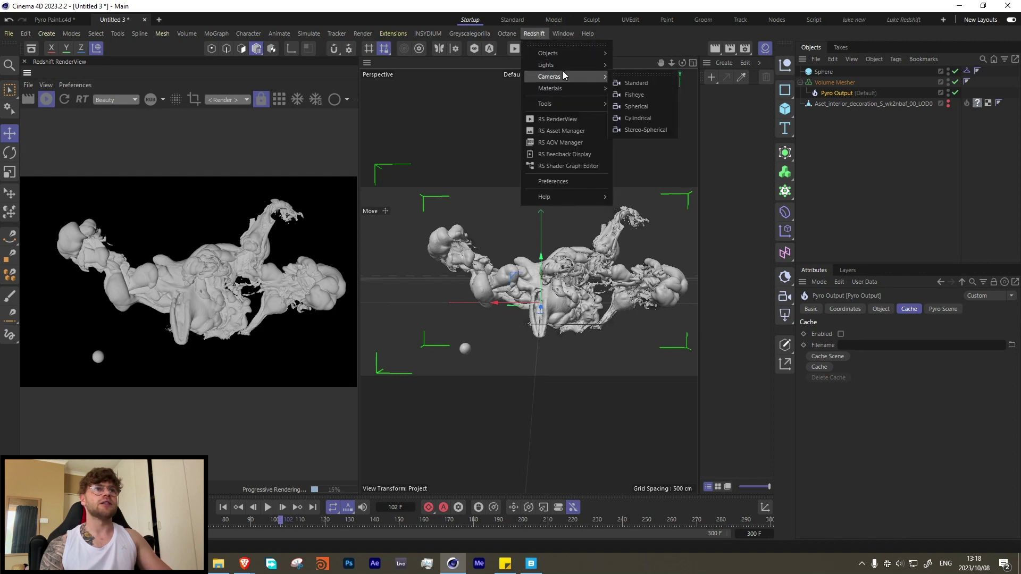
pyautogui.click(638, 118)
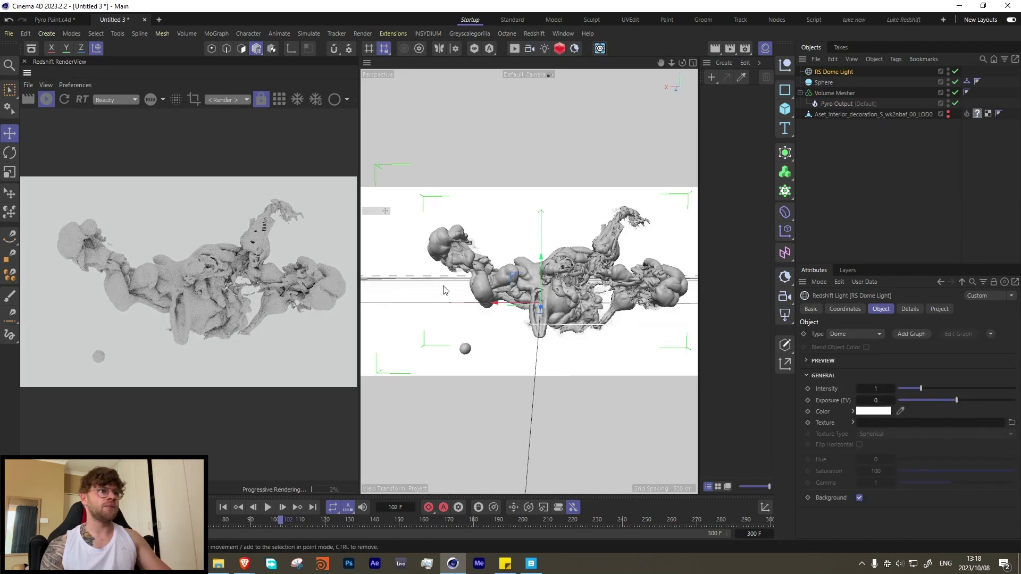
# - Create a Redshift Standard material and apply it to the Volume Mesher
pyautogui.click(721, 78)
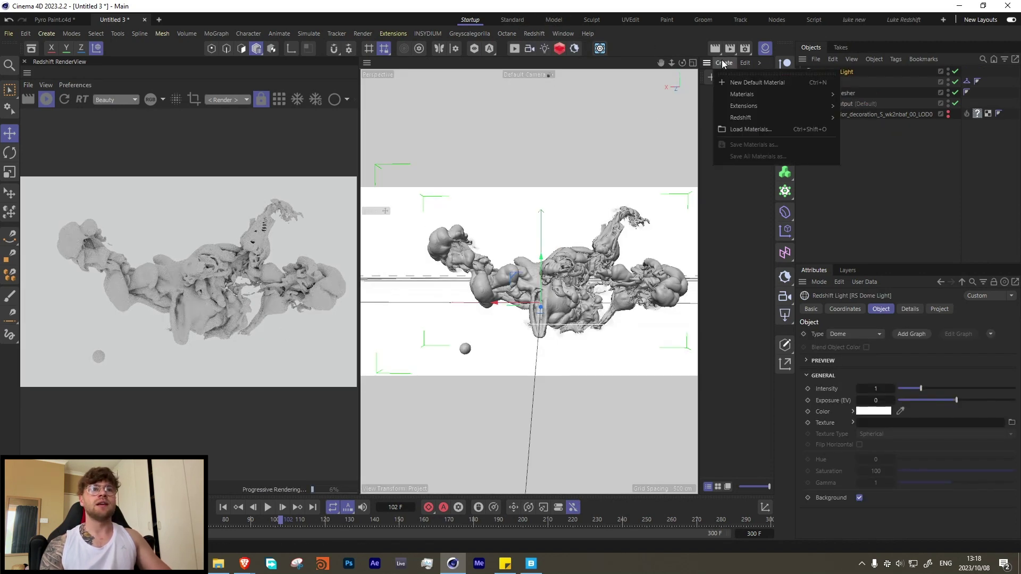
pyautogui.moveTo(751, 118)
pyautogui.click(916, 125)
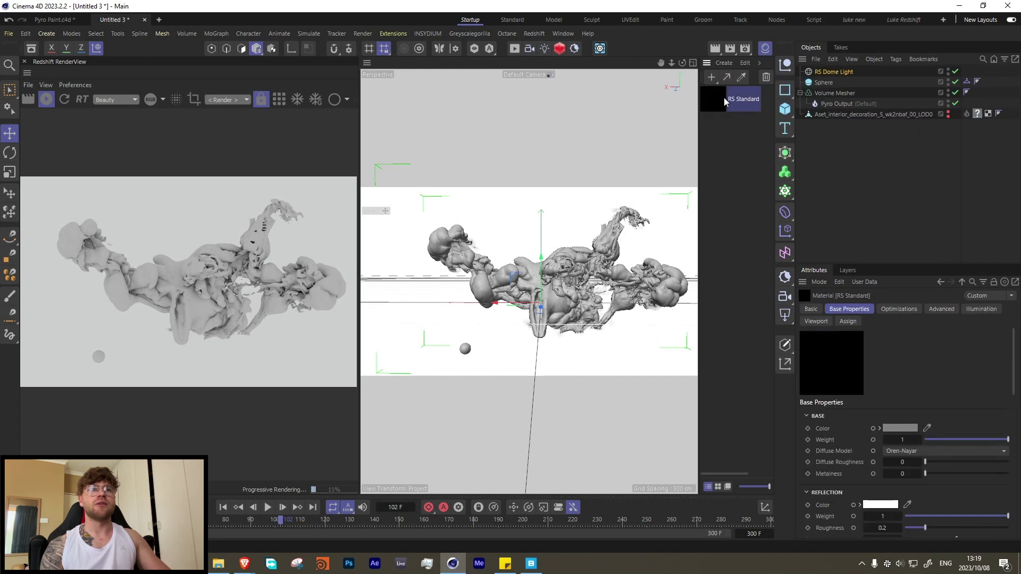
pyautogui.moveTo(820, 106); pyautogui.dragTo(840, 95)
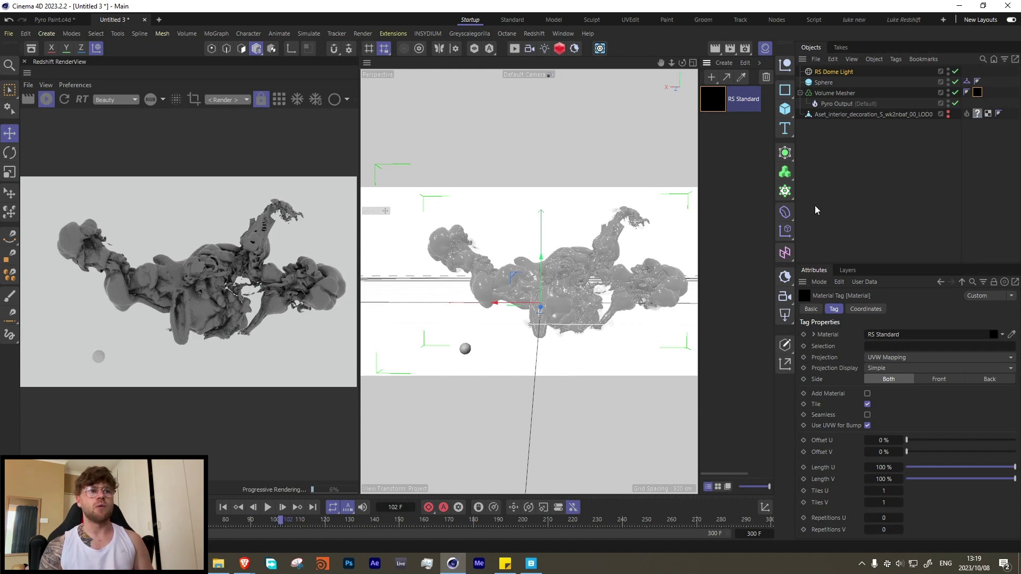
# - Take the Pyro Output out of the Volume Mesher and apply a new Redshift Volume material to it
pyautogui.moveTo(835, 104); pyautogui.dragTo(841, 90)
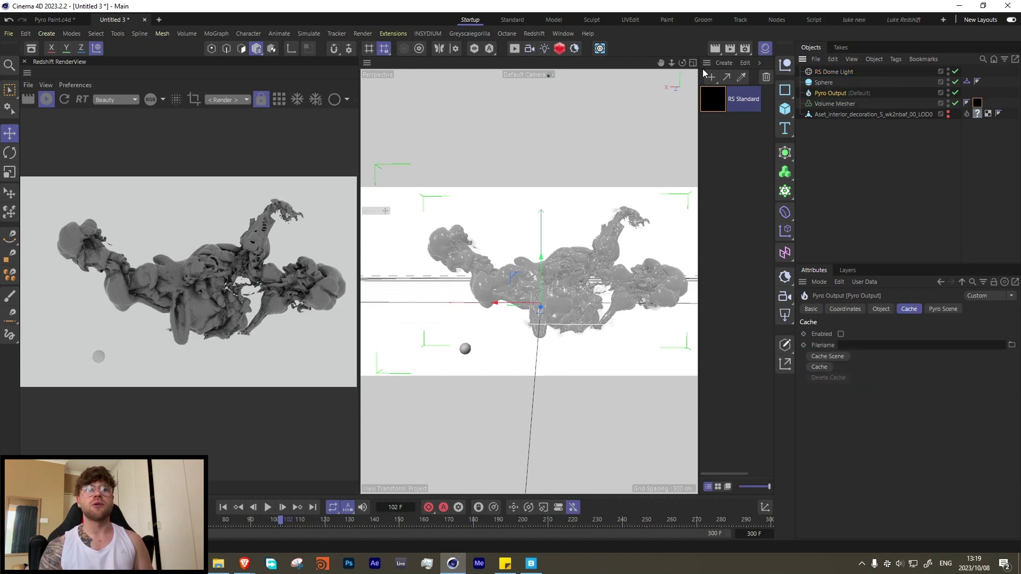
pyautogui.click(724, 63)
pyautogui.moveTo(755, 121)
pyautogui.moveTo(856, 120)
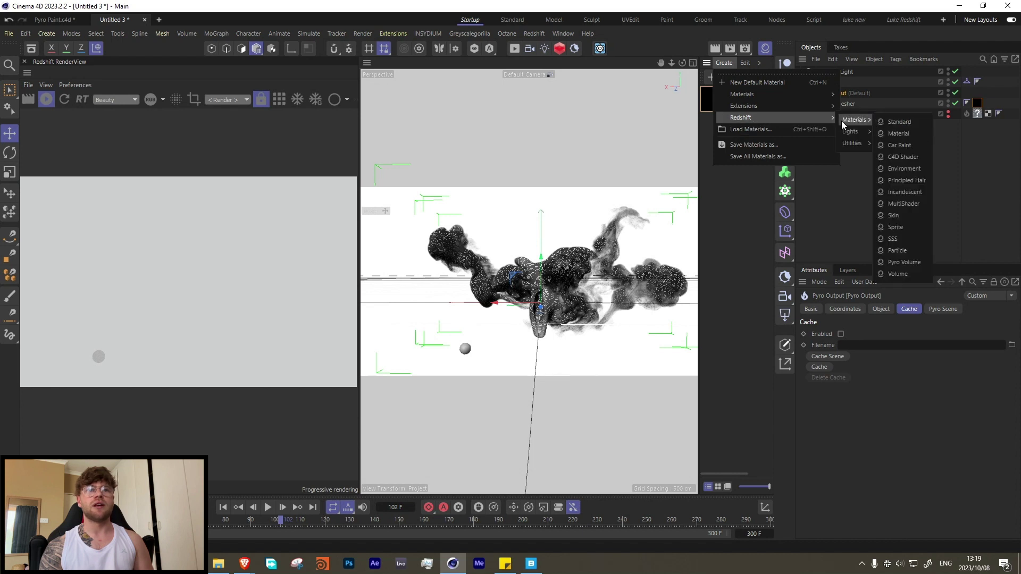
pyautogui.click(898, 274)
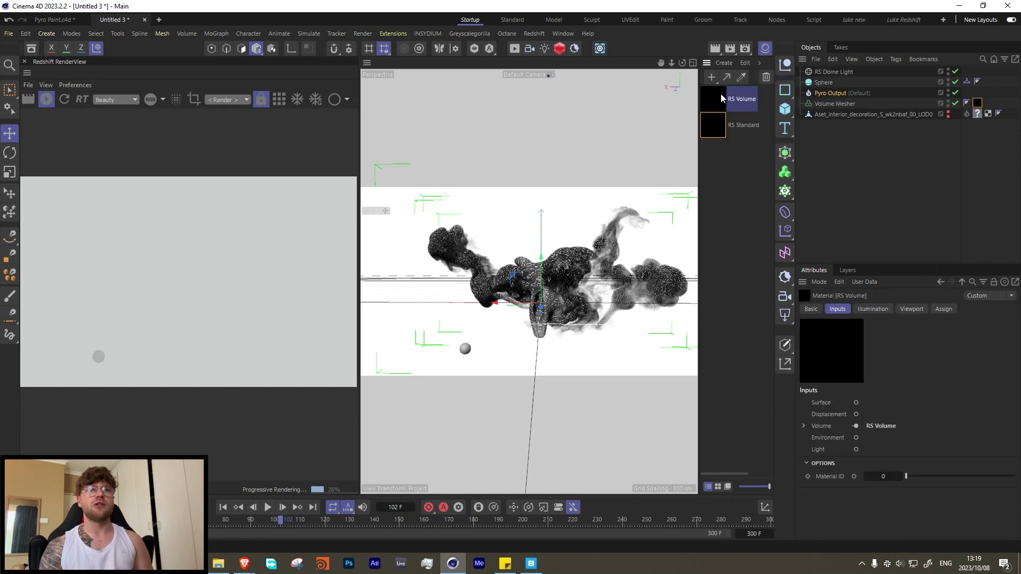
pyautogui.moveTo(814, 101); pyautogui.dragTo(823, 93)
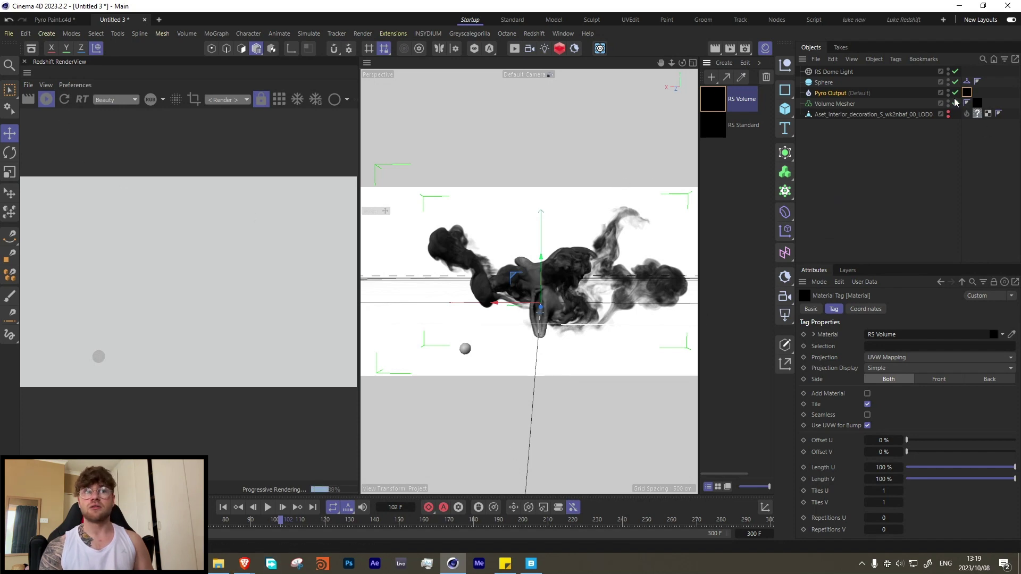
# - In the RS Volume node, set the scatter channel to density and shift the ramp's white knot to about 23%, then close the graph
pyautogui.doubleClick(721, 105)
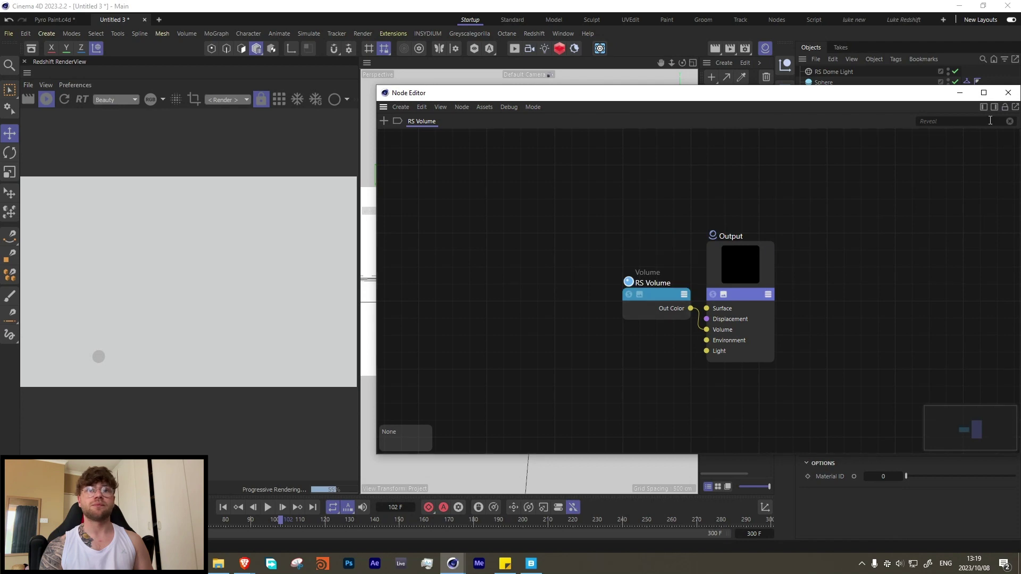
pyautogui.click(996, 108)
pyautogui.click(657, 296)
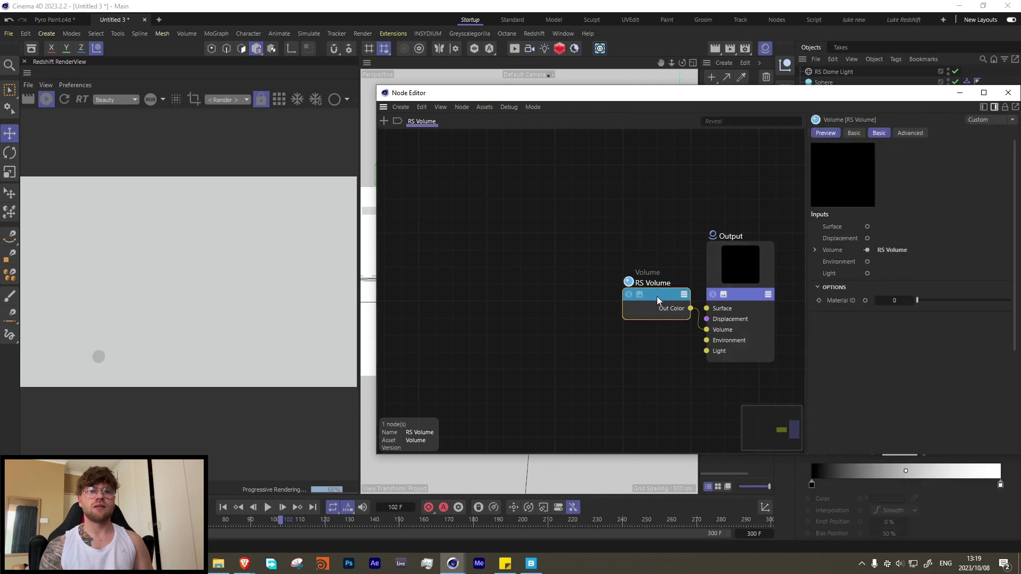
pyautogui.click(991, 253)
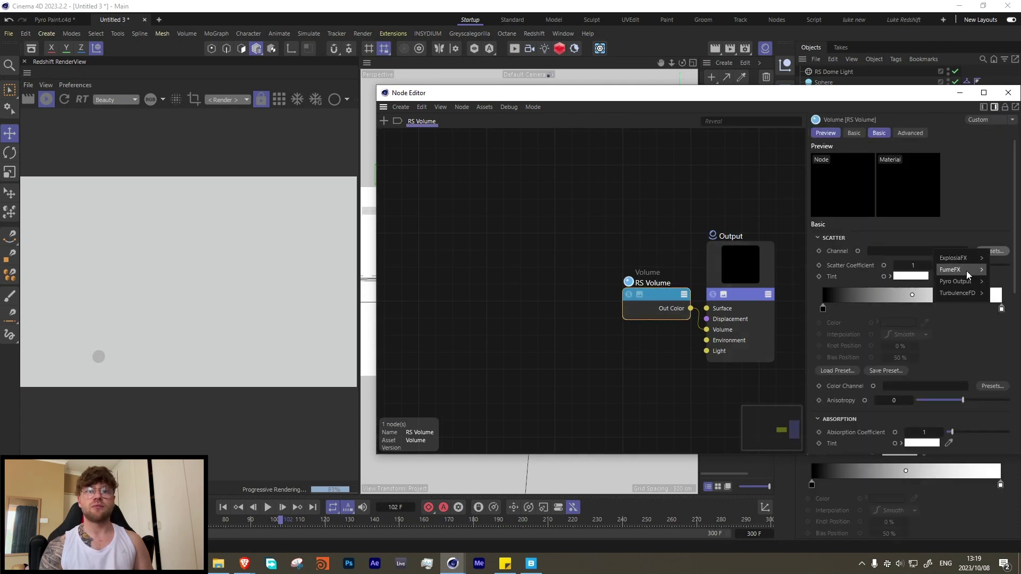
pyautogui.click(920, 285)
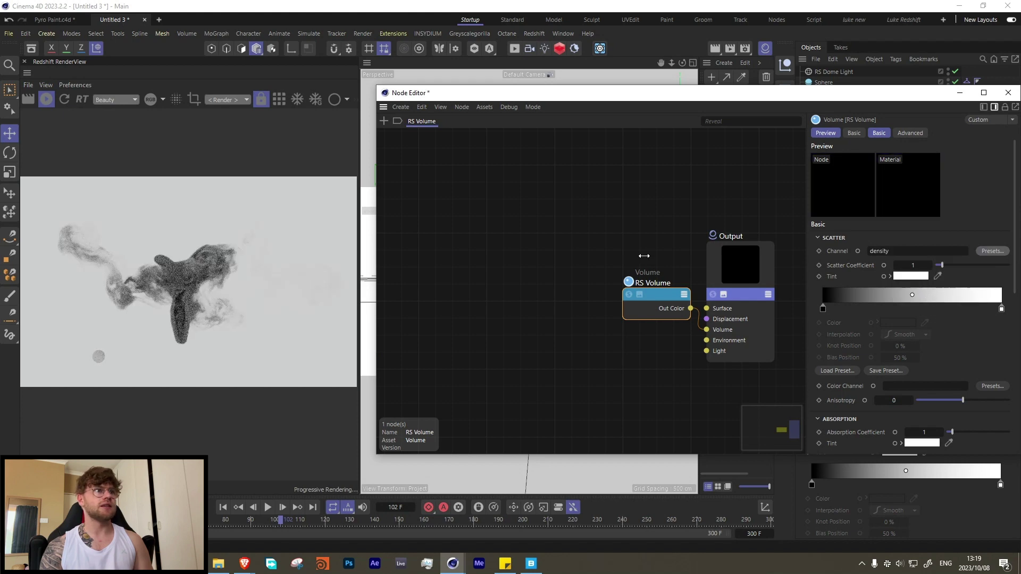
pyautogui.moveTo(1000, 308); pyautogui.dragTo(865, 311)
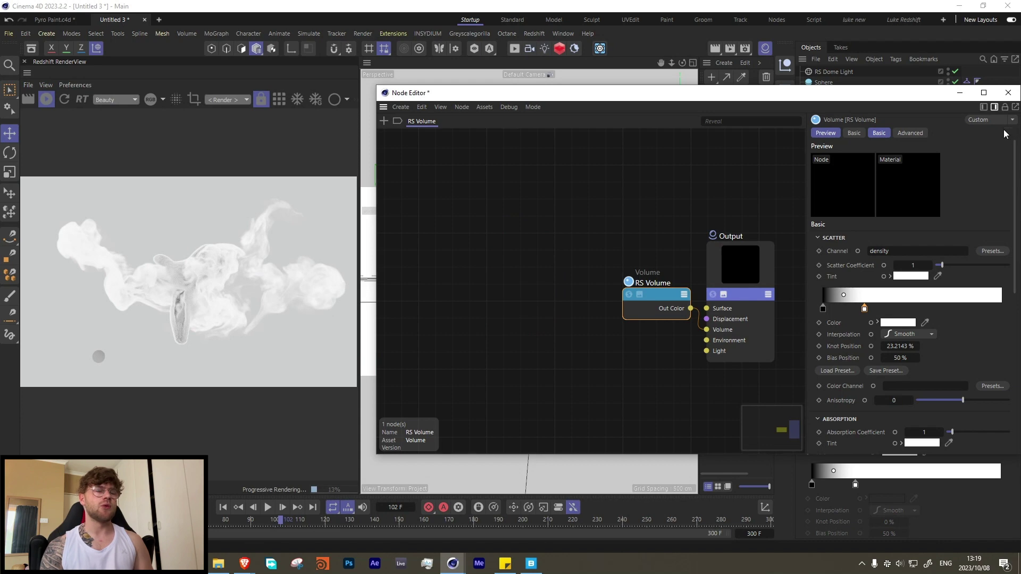
pyautogui.click(1009, 93)
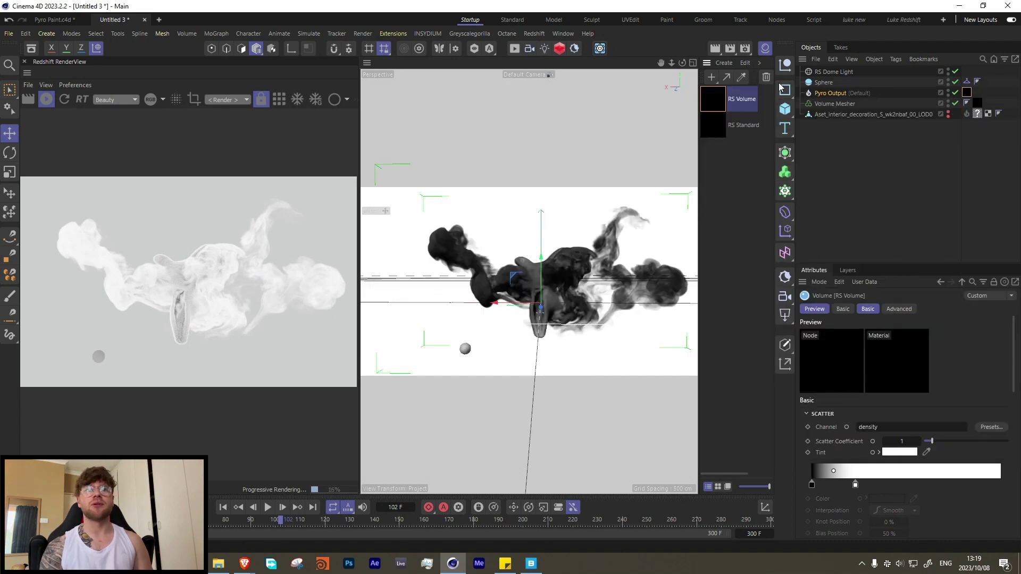
# - Put the Pyro Output back under the Volume Mesher and open the RS Standard material's node graph, spacing its nodes apart
pyautogui.moveTo(828, 92); pyautogui.dragTo(823, 105)
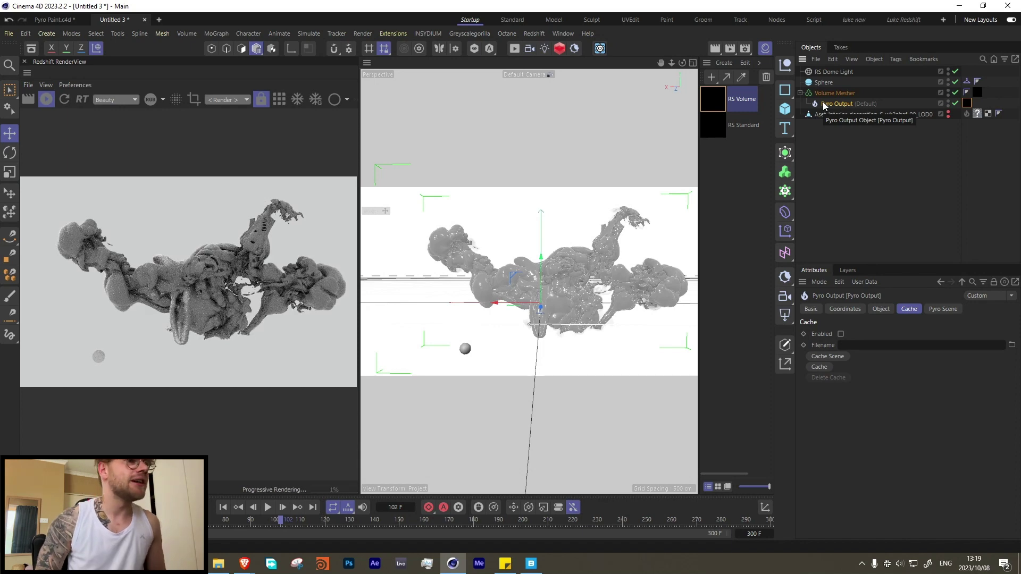
pyautogui.click(721, 129)
pyautogui.doubleClick(722, 129)
pyautogui.moveTo(674, 273); pyautogui.dragTo(592, 212)
pyautogui.moveTo(736, 286); pyautogui.dragTo(717, 258)
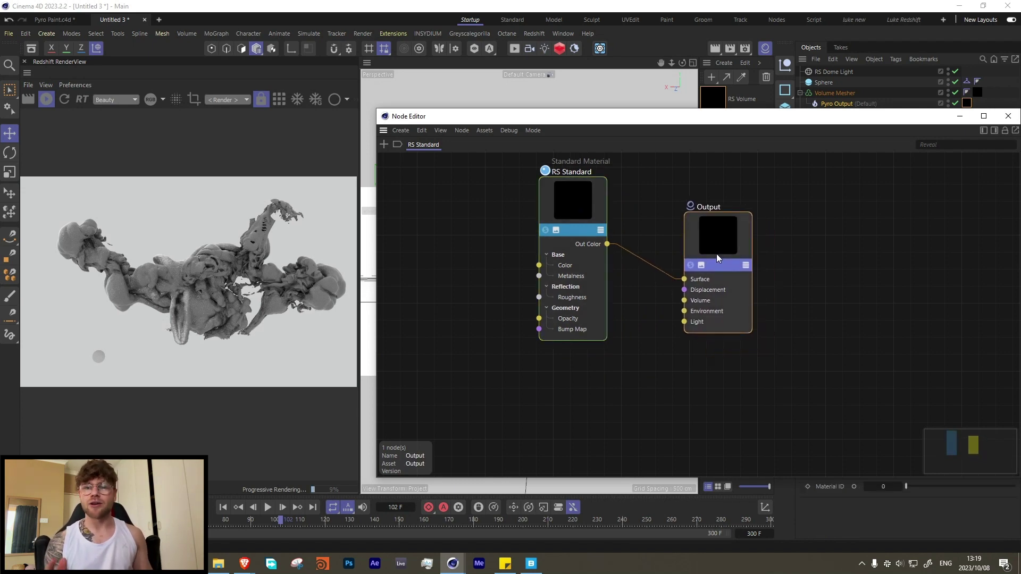
pyautogui.moveTo(715, 248); pyautogui.dragTo(811, 245)
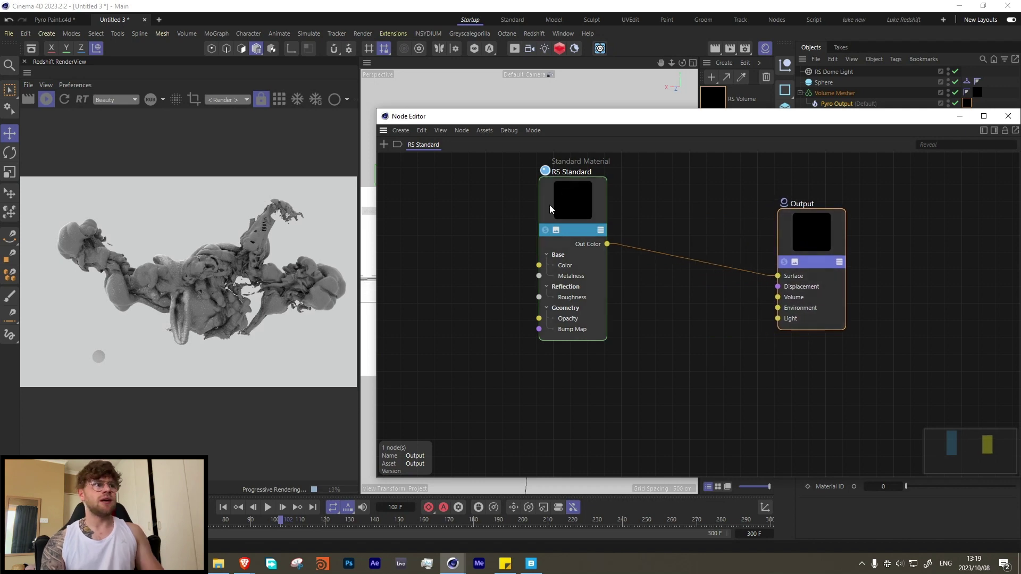
pyautogui.moveTo(557, 201); pyautogui.dragTo(554, 203)
# - Insert a Material Blender node between the RS Standard node and the Output
pyautogui.doubleClick(660, 193)
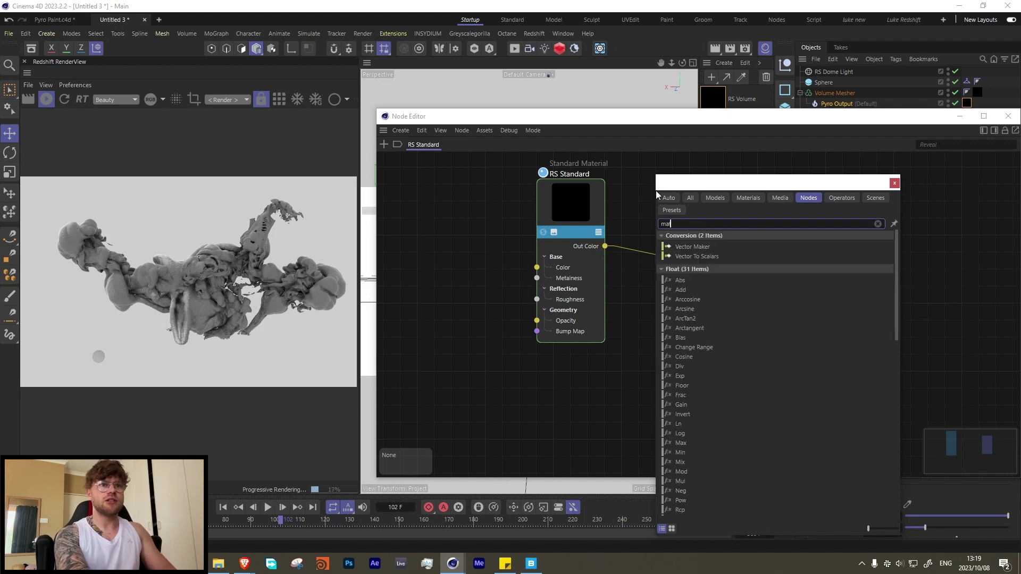
pyautogui.write('mater')
pyautogui.moveTo(716, 181); pyautogui.dragTo(926, 180)
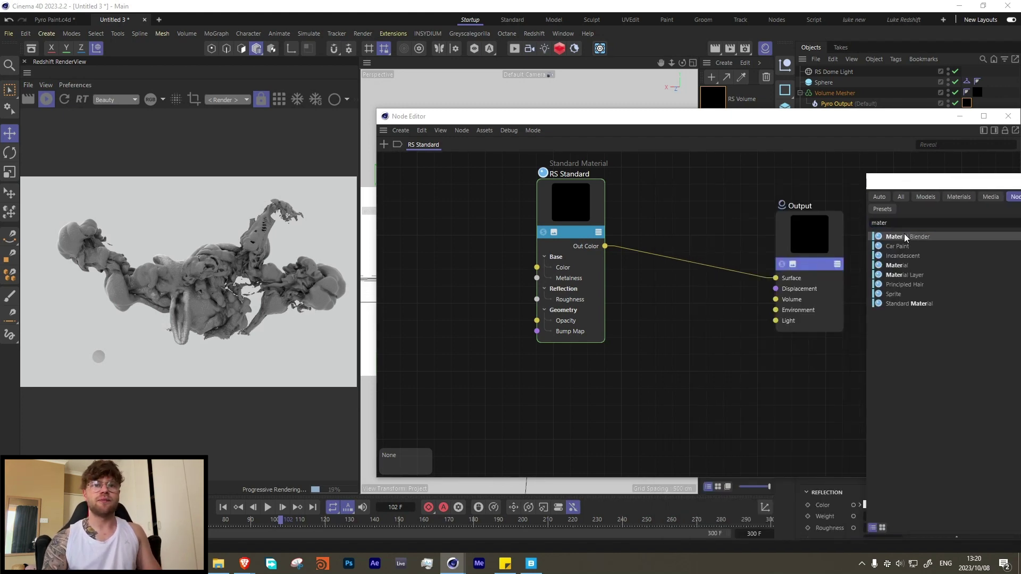
pyautogui.moveTo(680, 260); pyautogui.dragTo(679, 262)
# - Duplicate the RS Standard node and connect the copy to the Material Blender's Layer 1 Material Color
pyautogui.moveTo(571, 212); pyautogui.dragTo(484, 360)
pyautogui.moveTo(522, 390); pyautogui.dragTo(645, 316)
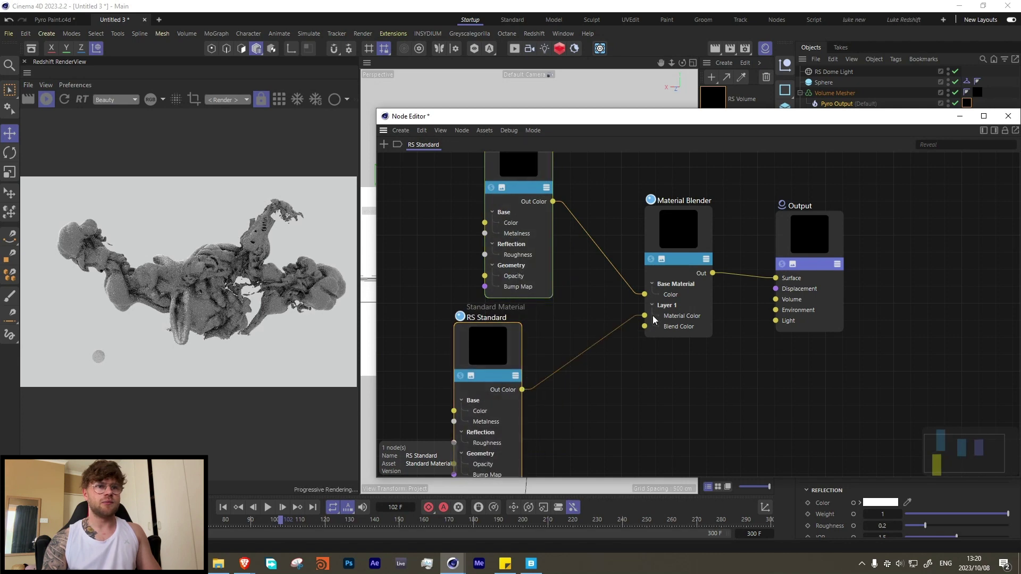
pyautogui.scroll(-3, 536, 317)
pyautogui.scroll(-2, 536, 317)
pyautogui.moveTo(511, 367); pyautogui.dragTo(519, 369)
# - Set the base color of the RS Standard node feeding the blender's Base Material to white
pyautogui.click(529, 266)
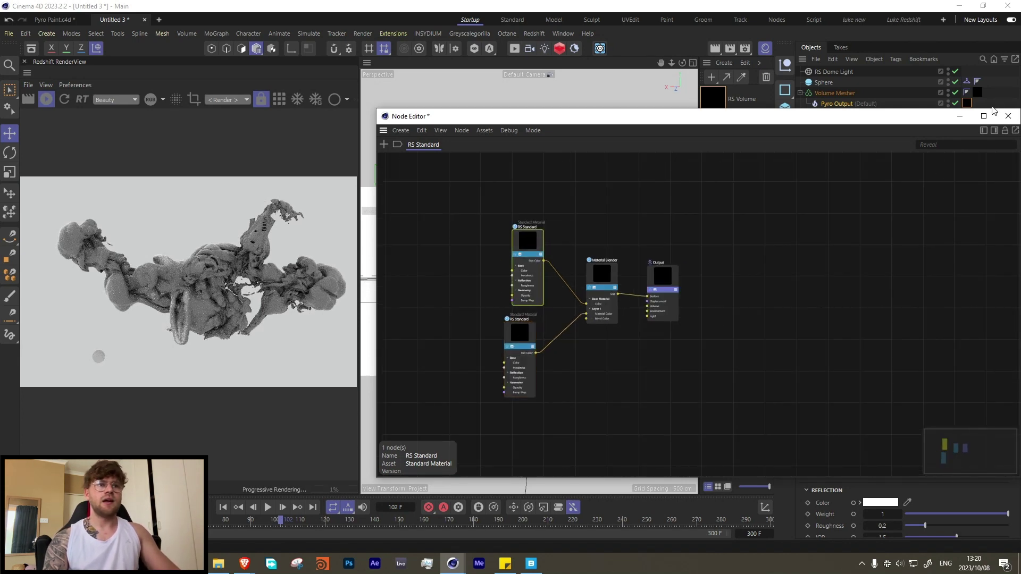
pyautogui.click(994, 130)
pyautogui.click(911, 273)
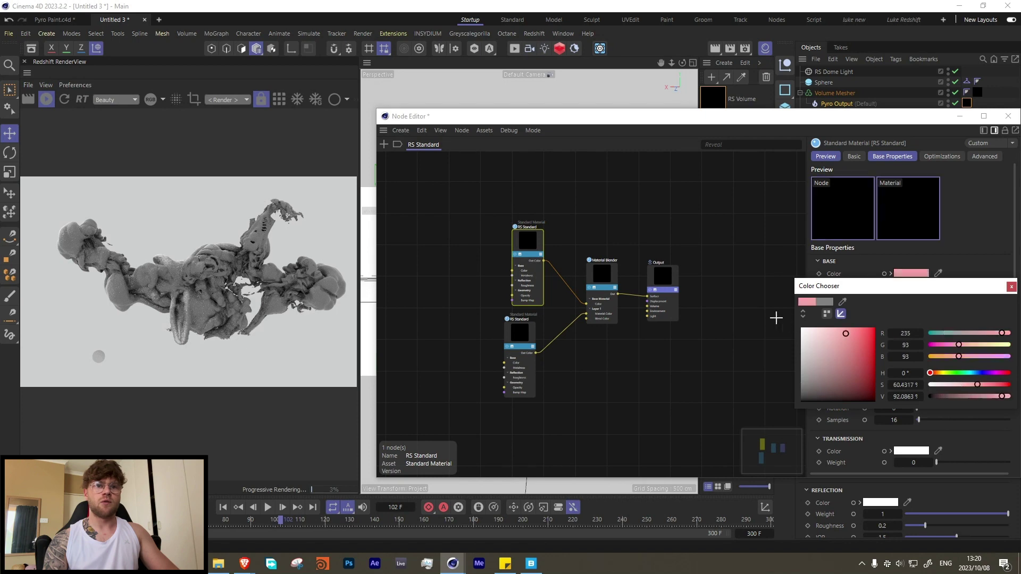
pyautogui.click(1011, 288)
# - Give the Layer 1 RS Standard node a yellow-orange base color, metalness of about 0.66 and reflection roughness 0
pyautogui.click(530, 336)
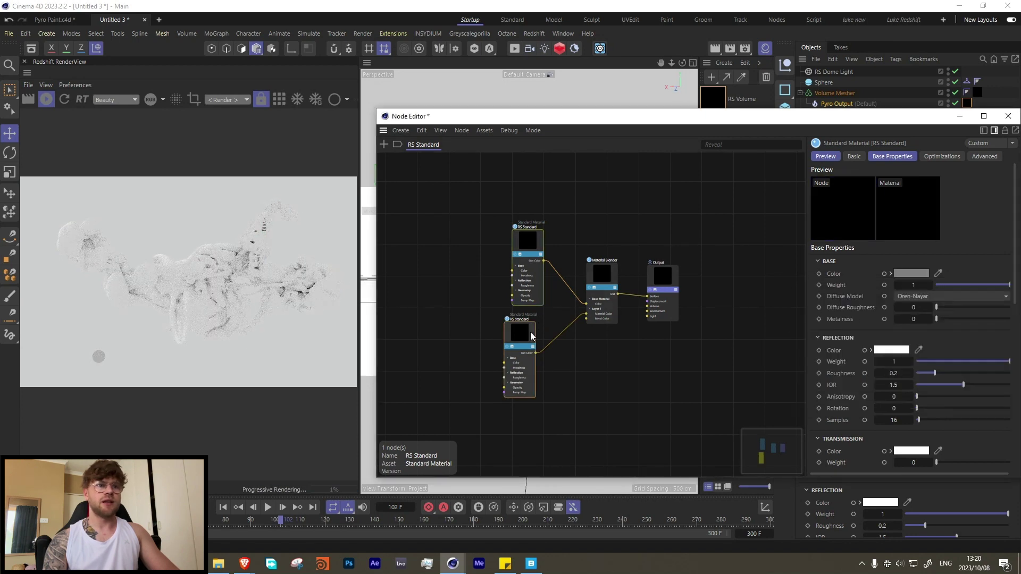
pyautogui.click(919, 275)
pyautogui.moveTo(946, 375); pyautogui.dragTo(937, 373)
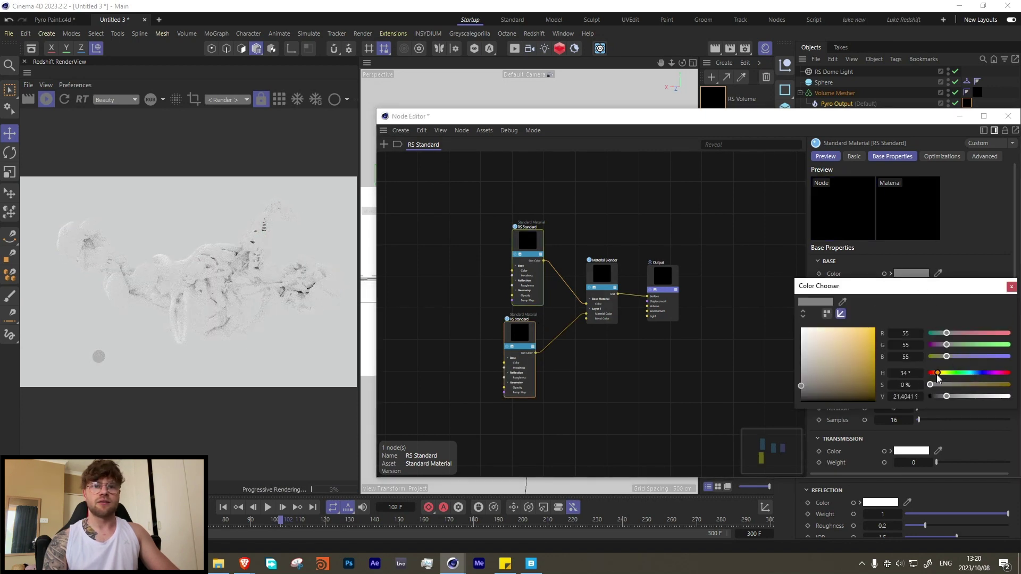
pyautogui.click(875, 328)
pyautogui.click(1011, 288)
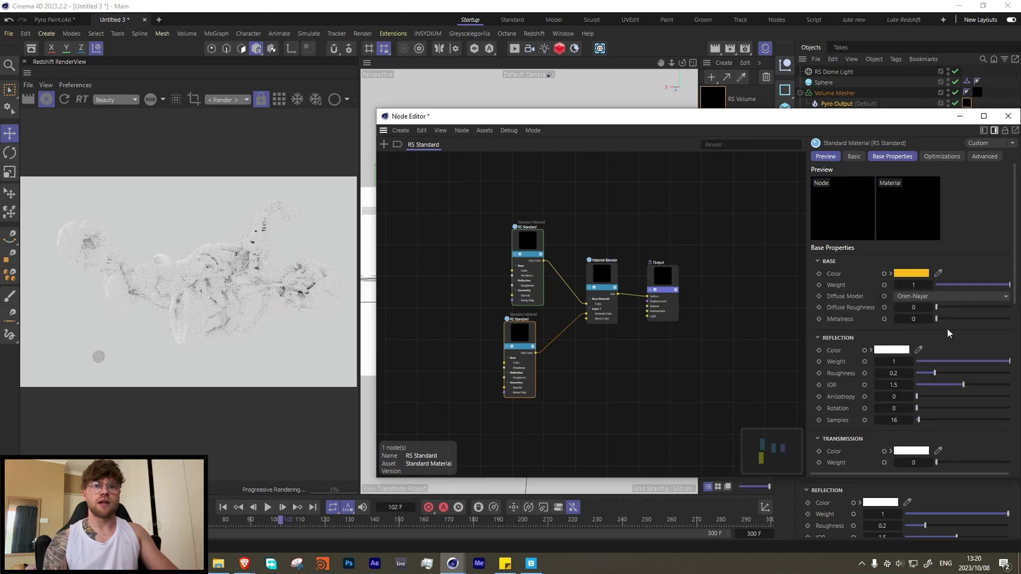
pyautogui.moveTo(946, 322); pyautogui.dragTo(981, 322)
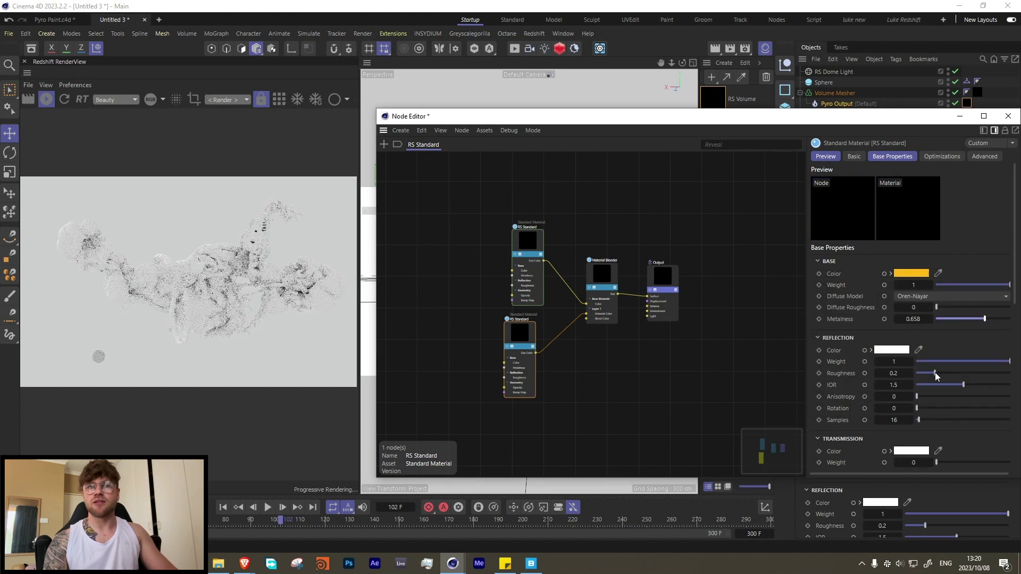
pyautogui.moveTo(984, 373); pyautogui.dragTo(915, 374)
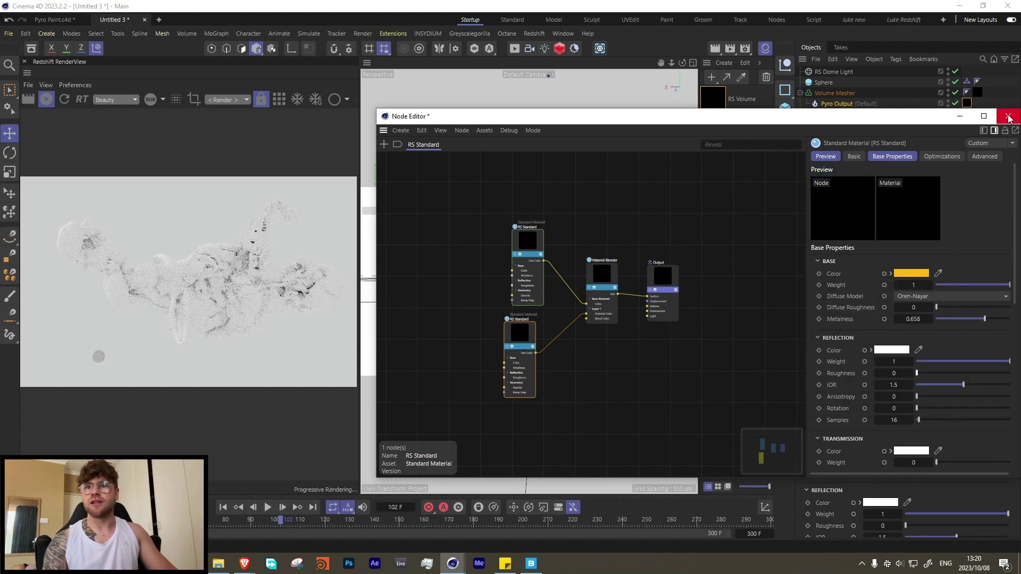
# - Add a Curvature node and connect its output to the Material Blender's Layer 1 Blend Color
pyautogui.scroll(2, 217, 310)
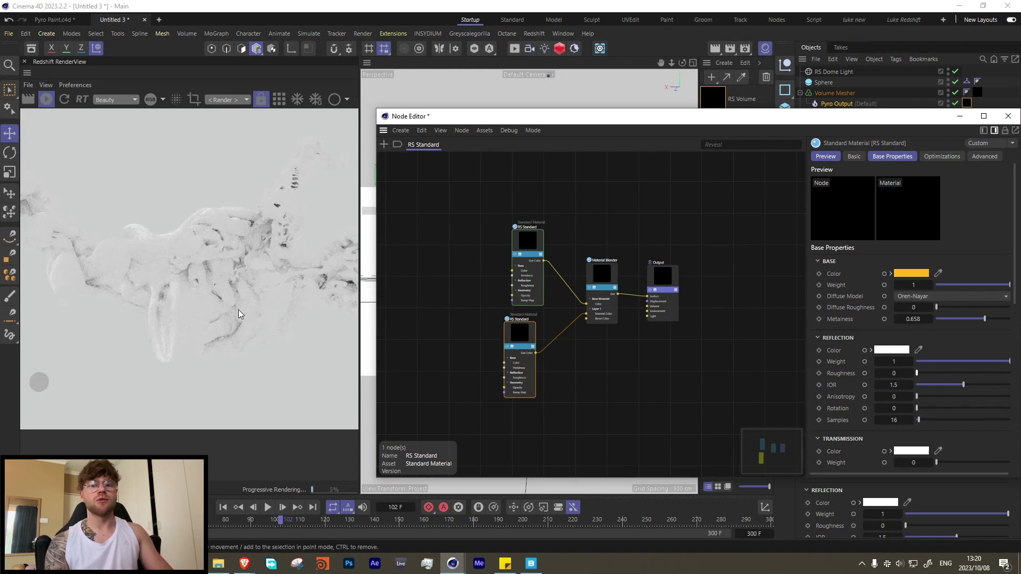
pyautogui.doubleClick(422, 258)
pyautogui.write('curv')
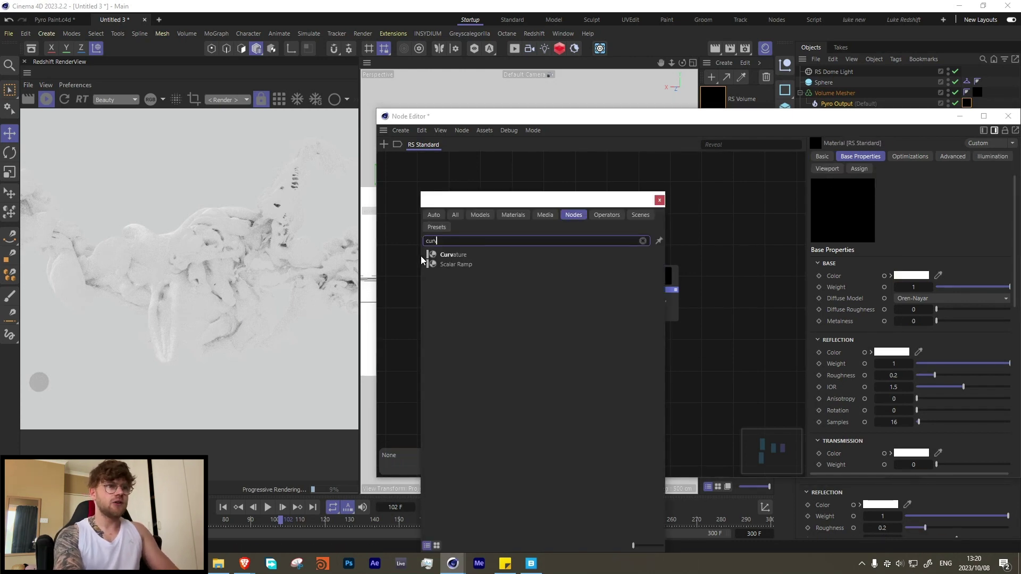
pyautogui.doubleClick(452, 255)
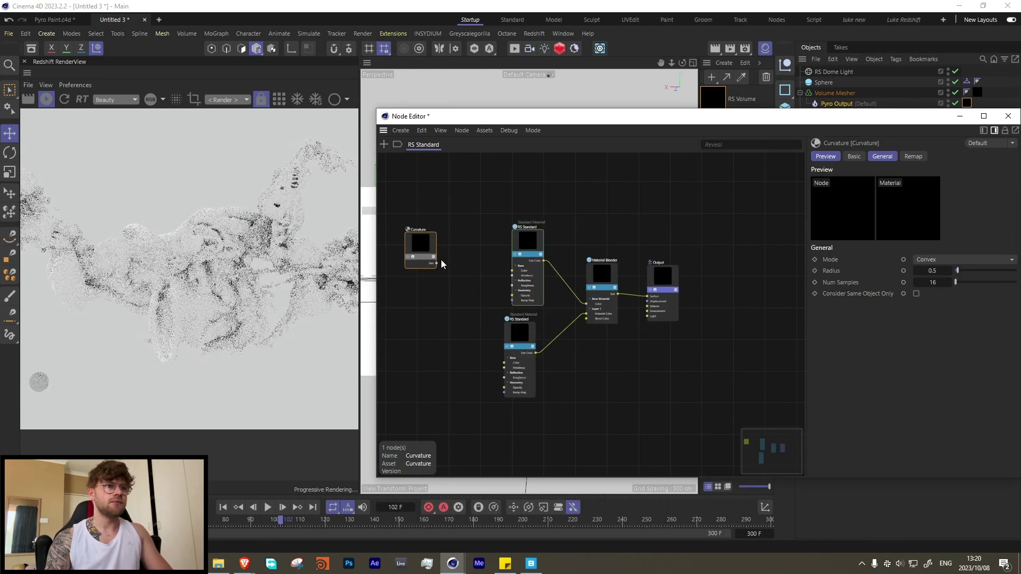
pyautogui.moveTo(436, 264); pyautogui.dragTo(587, 319)
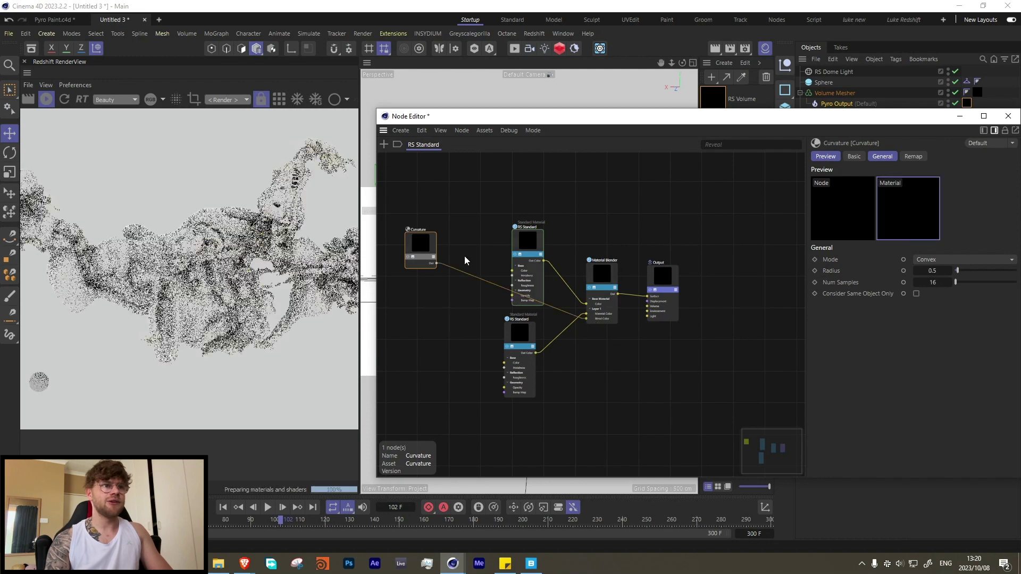
# - Move the Curvature node closer to the two RS Standard nodes in the node graph
pyautogui.click(463, 258)
pyautogui.moveTo(431, 250); pyautogui.dragTo(456, 287)
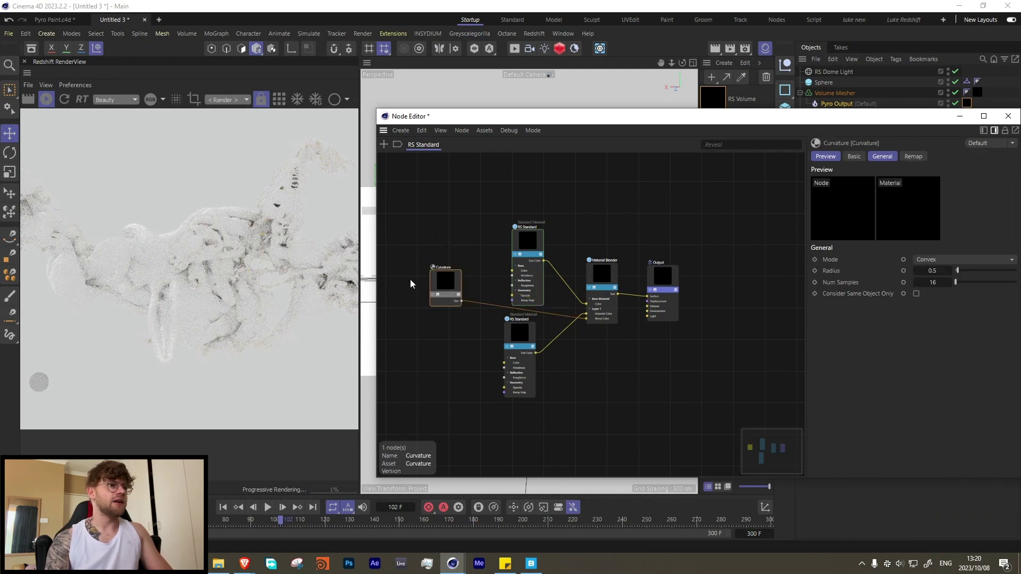
# - Try Curvature radius values of 2.26 and 0.01 against the render and return the radius to 0.5
pyautogui.scroll(5, 266, 223)
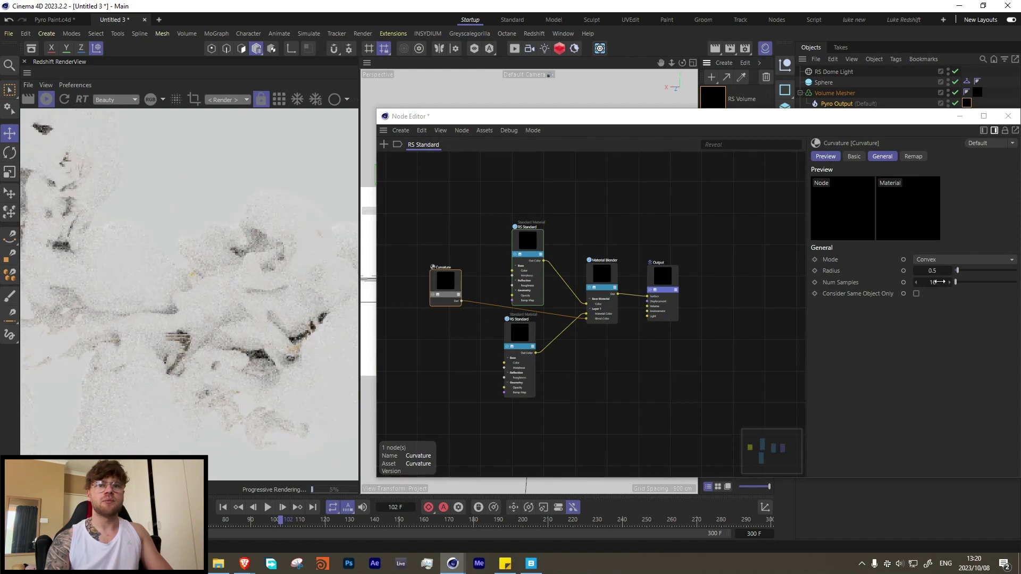
pyautogui.moveTo(957, 273); pyautogui.dragTo(969, 273)
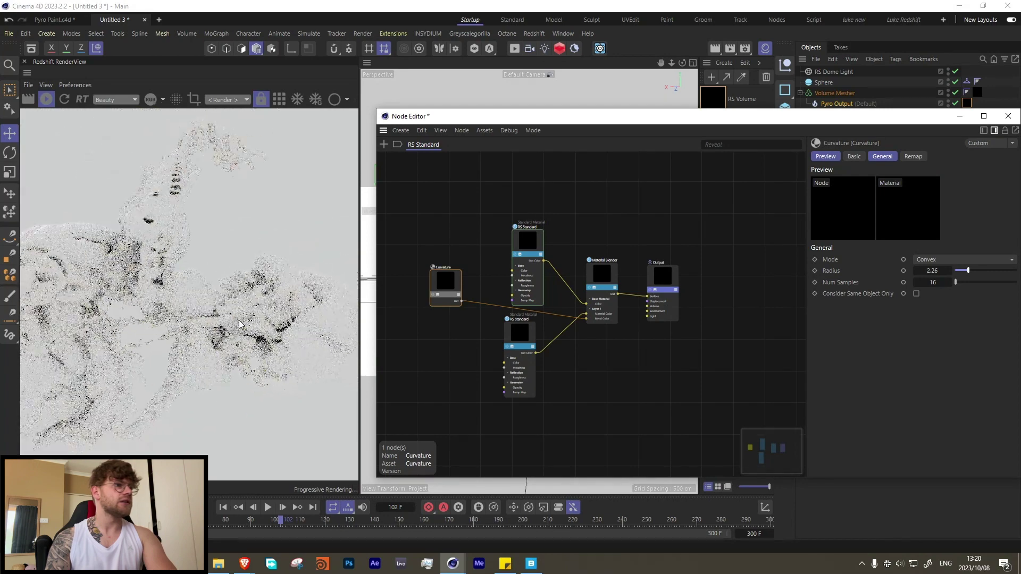
pyautogui.click(169, 325)
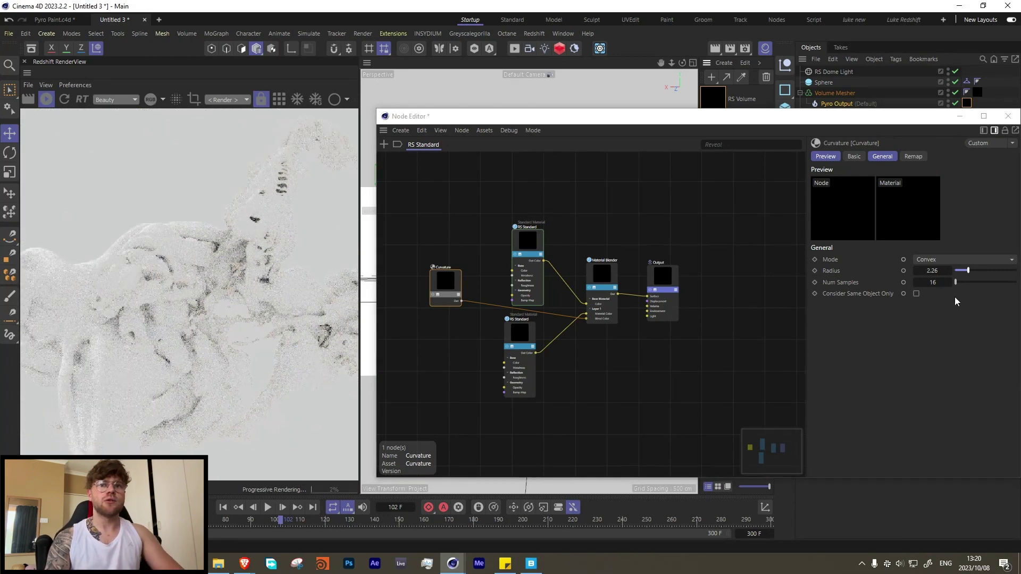
pyautogui.moveTo(967, 270); pyautogui.dragTo(932, 271)
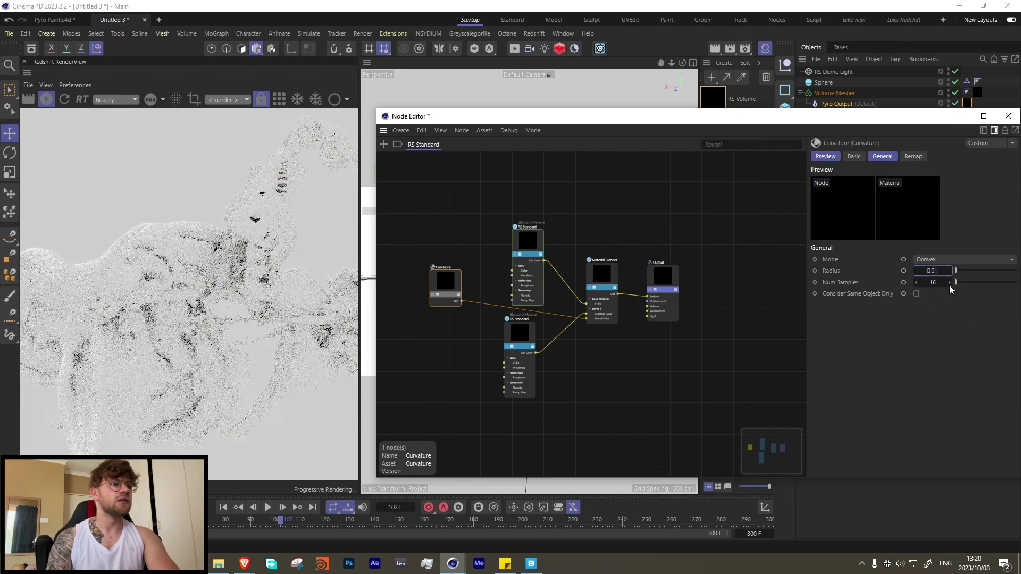
pyautogui.moveTo(961, 271)
pyautogui.mouseDown()
pyautogui.moveTo(1017, 272)
pyautogui.moveTo(957, 271)
pyautogui.mouseUp()
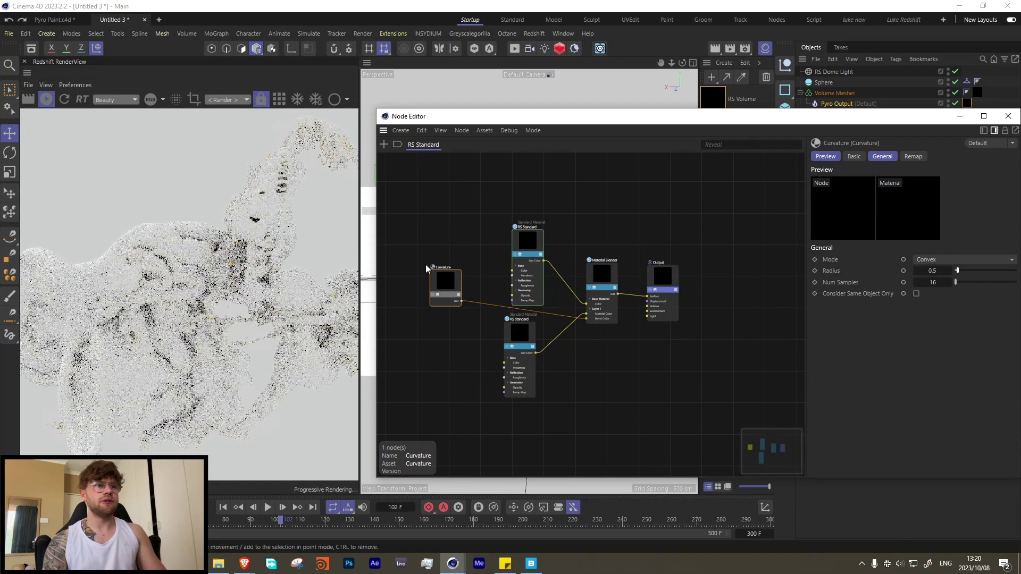
# - Insert a Ramp node between the Curvature output and the Material Blender's Layer 1 Blend Color
pyautogui.click(449, 385)
pyautogui.press('Tab')
pyautogui.write('ramp')
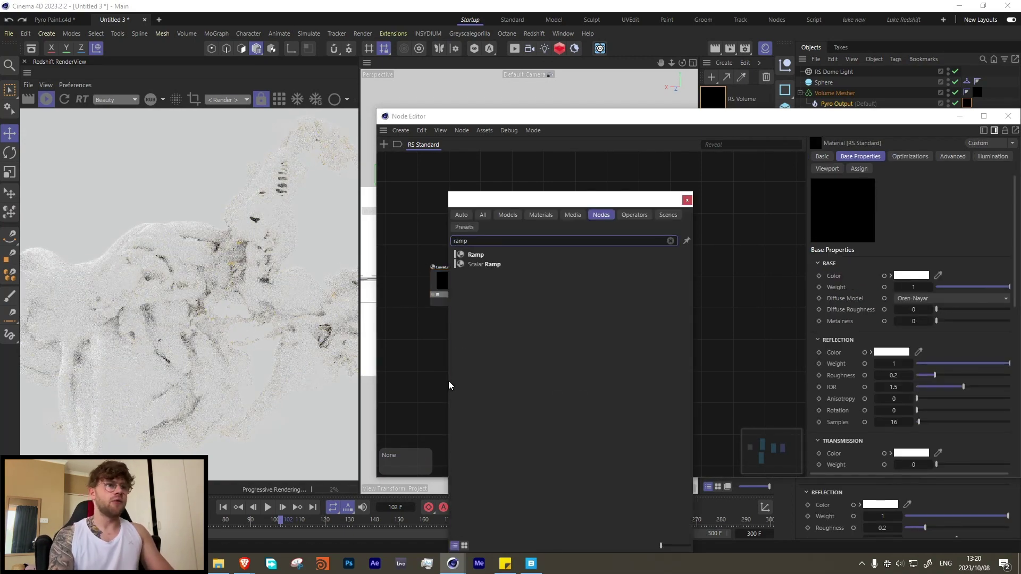
pyautogui.moveTo(490, 201); pyautogui.dragTo(666, 219)
pyautogui.press('Down')
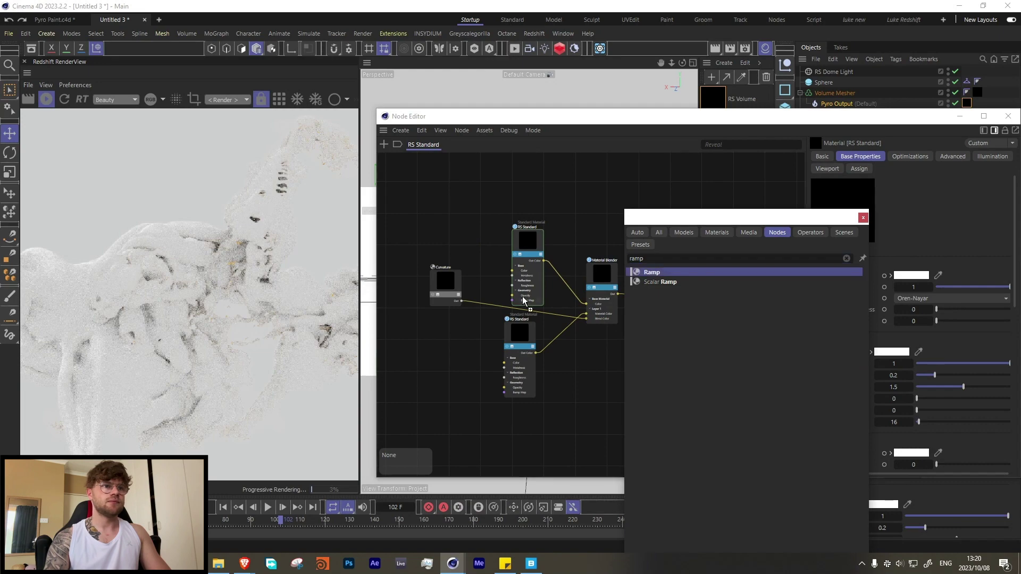
pyautogui.press('Return')
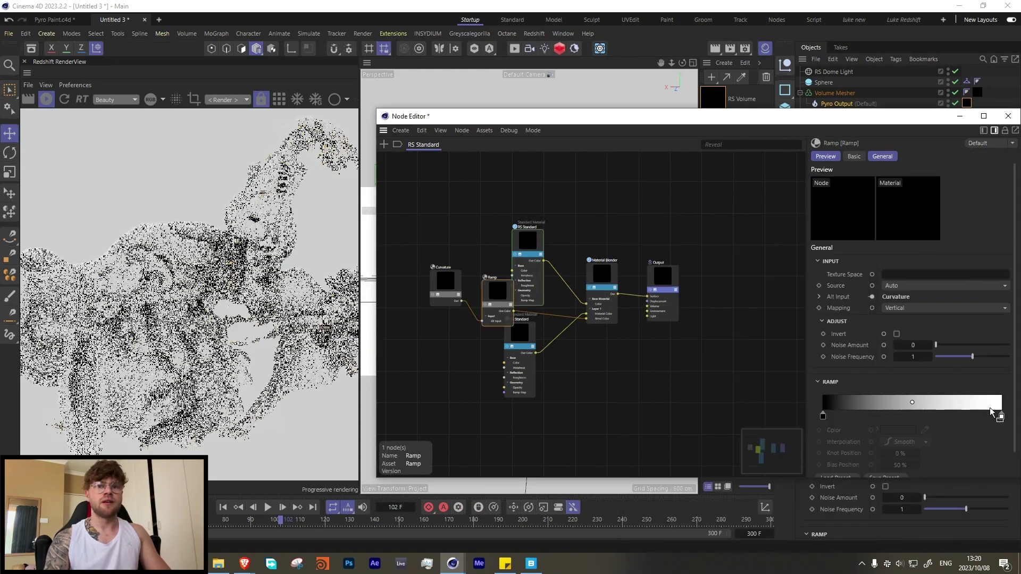
# - Tighten the curvature ramp by moving the white knot to about 15.8% and the black knot slightly inward, and check the render
pyautogui.moveTo(1001, 416); pyautogui.dragTo(895, 416)
pyautogui.moveTo(823, 416); pyautogui.dragTo(851, 417)
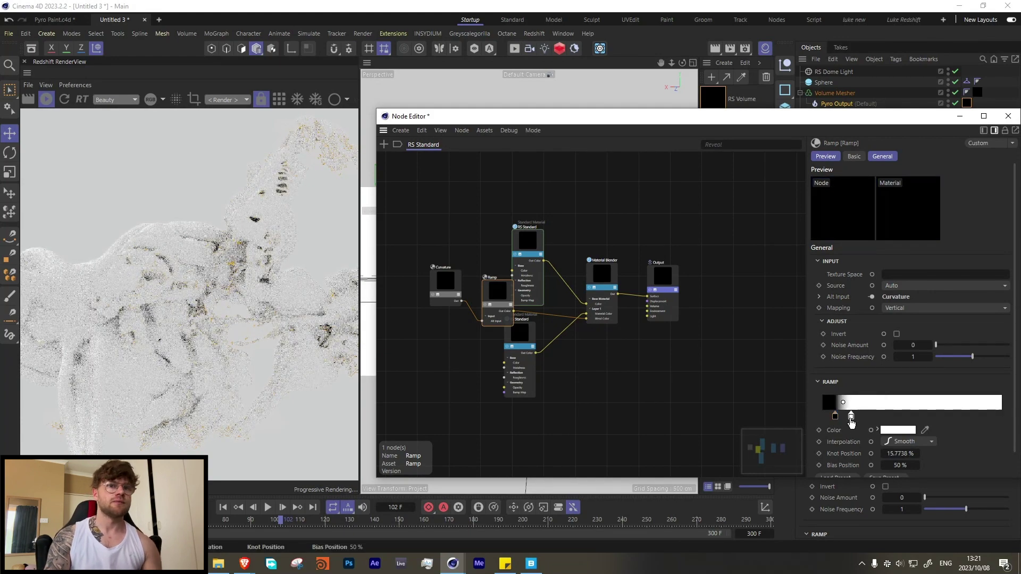
pyautogui.click(286, 301)
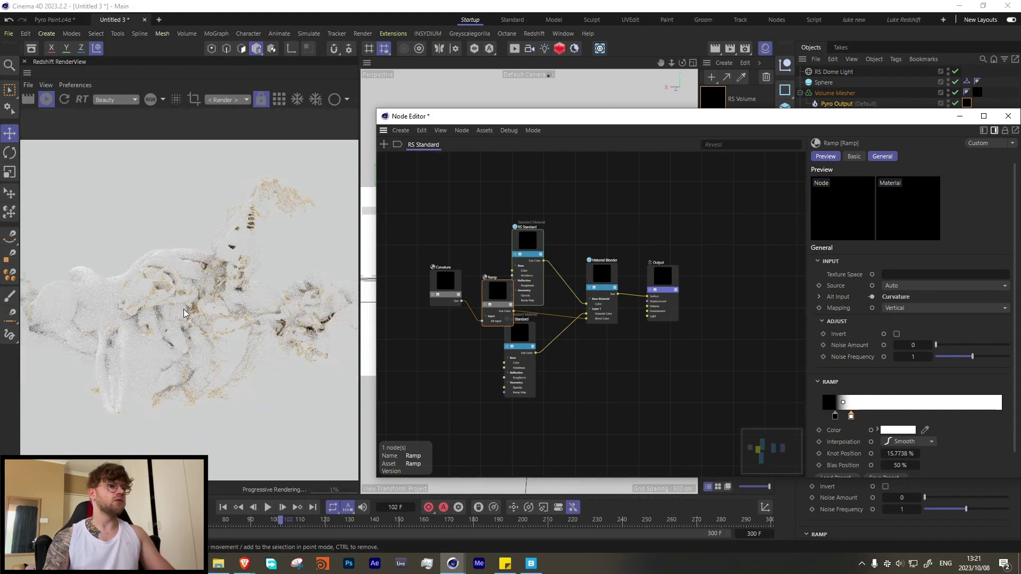
pyautogui.scroll(3, 286, 301)
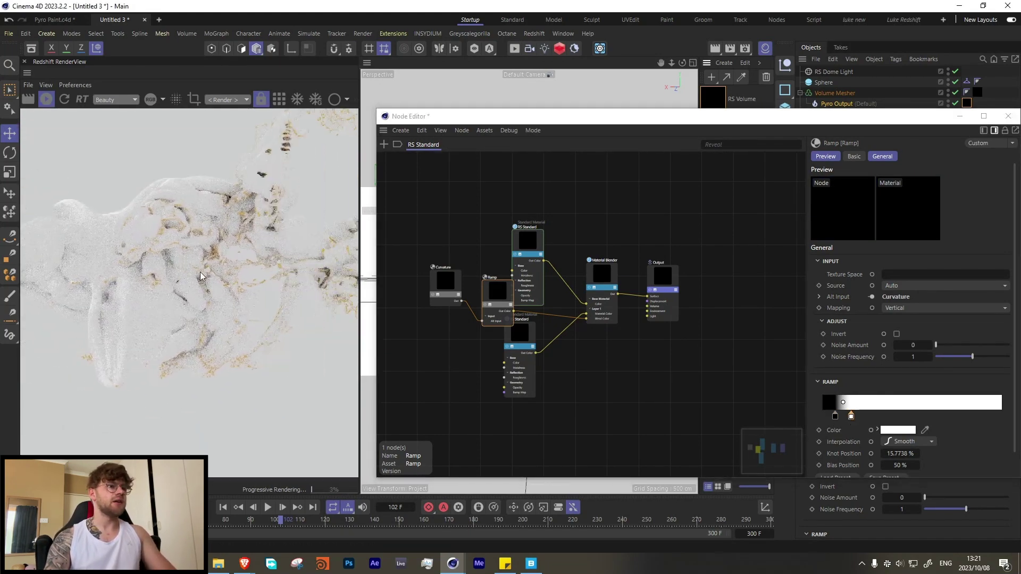
pyautogui.scroll(3, 245, 261)
pyautogui.scroll(-3, 230, 273)
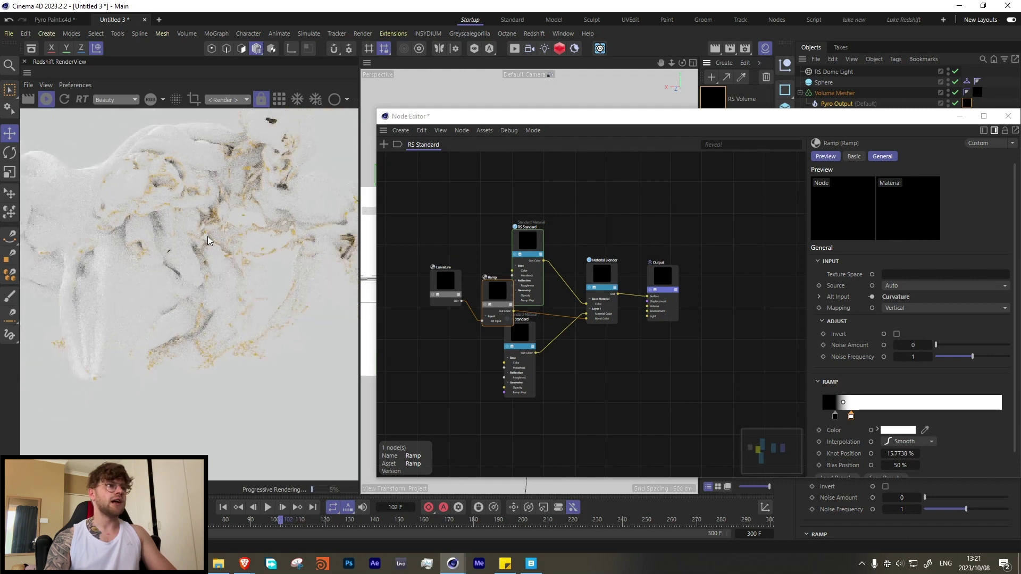
pyautogui.scroll(2, 199, 270)
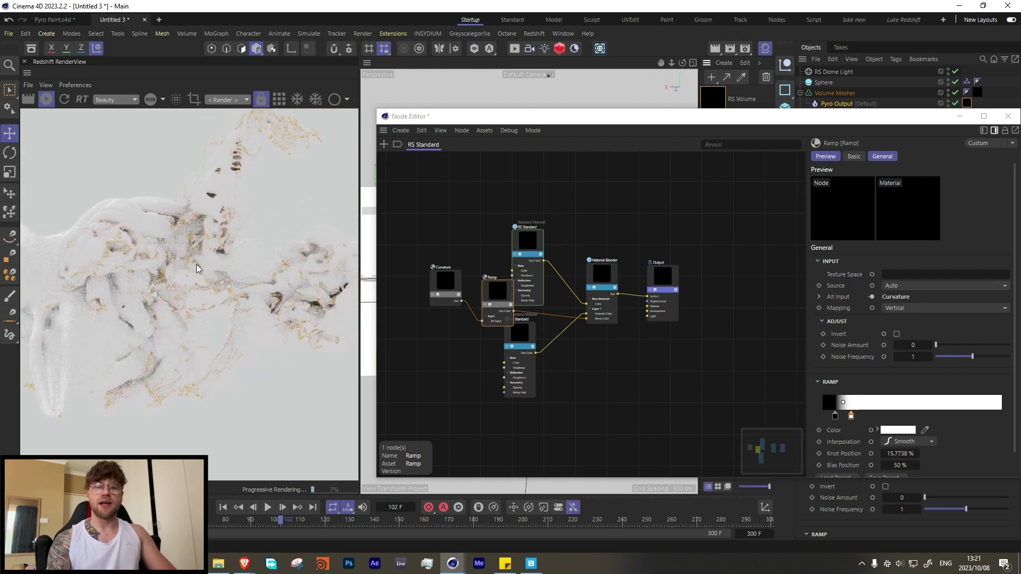
# - Add a Fresnel node and connect it to the Material Blender's Layer 1 Blend Color in place of the curvature ramp
pyautogui.doubleClick(444, 342)
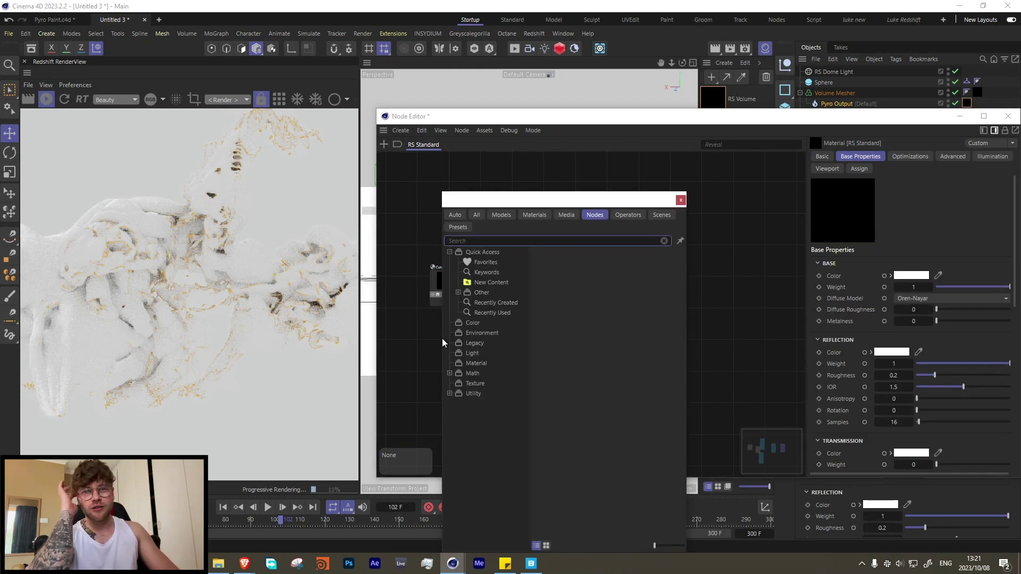
pyautogui.write('fr')
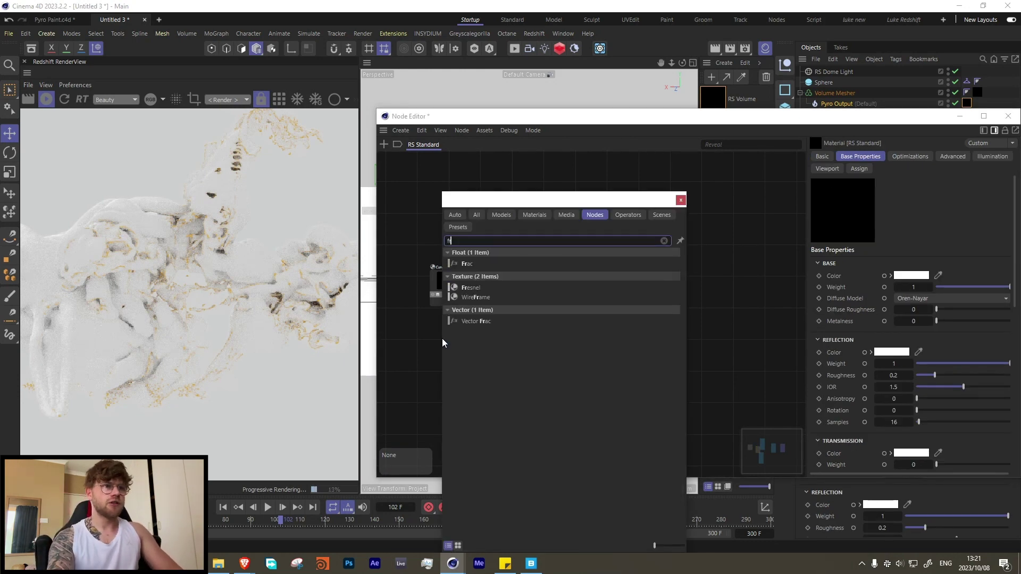
pyautogui.press('Down')
pyautogui.press('Down')
pyautogui.press('Return')
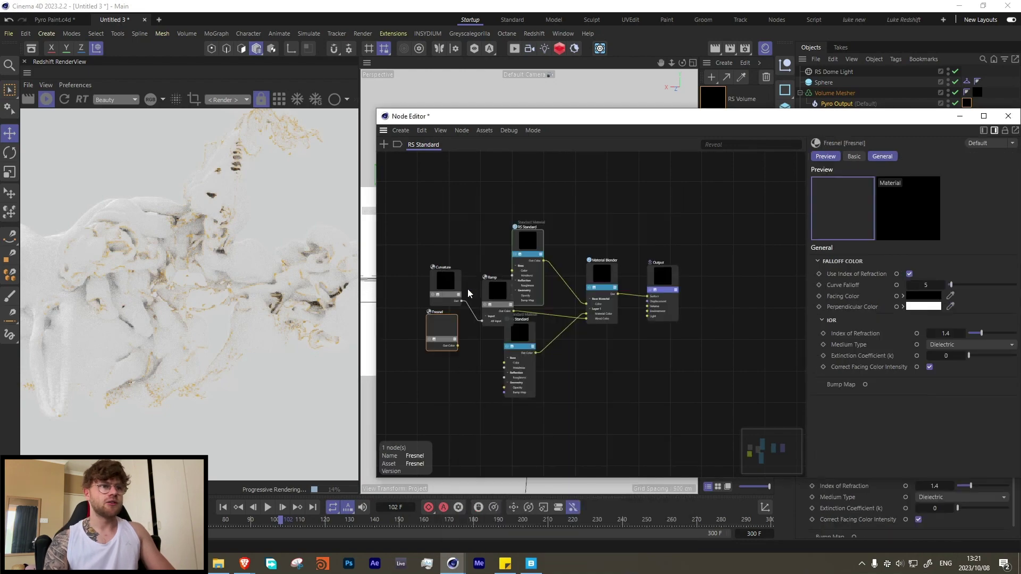
pyautogui.moveTo(446, 326); pyautogui.dragTo(586, 318)
pyautogui.moveTo(441, 364); pyautogui.dragTo(451, 351)
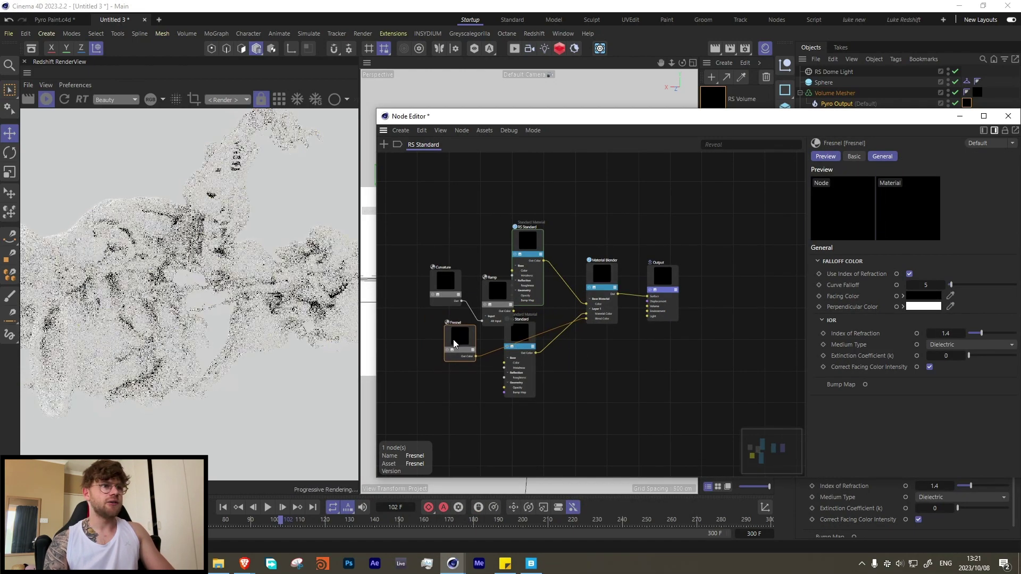
# - Preview the Fresnel node's output on its own in a close-up of the render
pyautogui.click(443, 290)
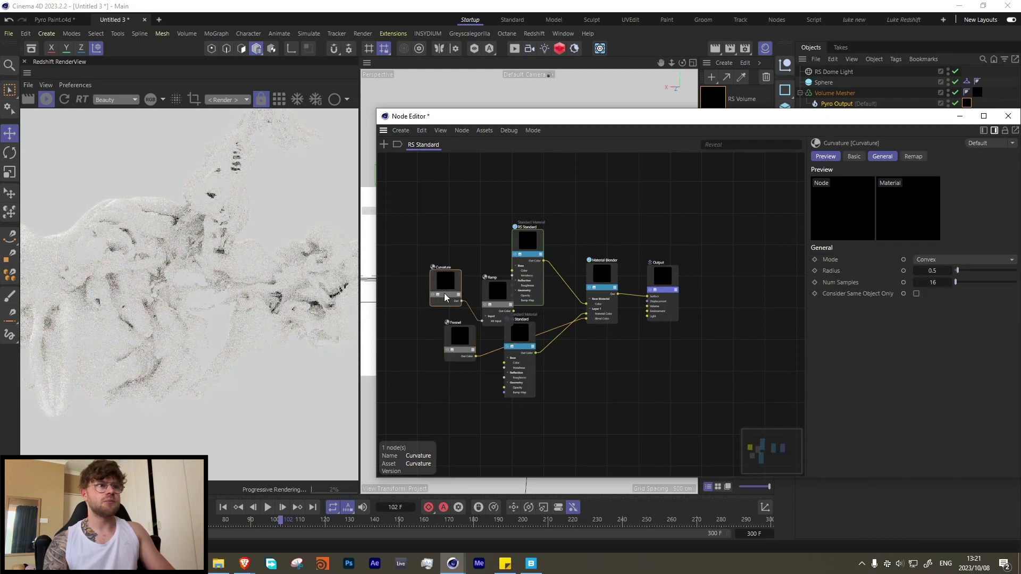
pyautogui.scroll(5, 107, 356)
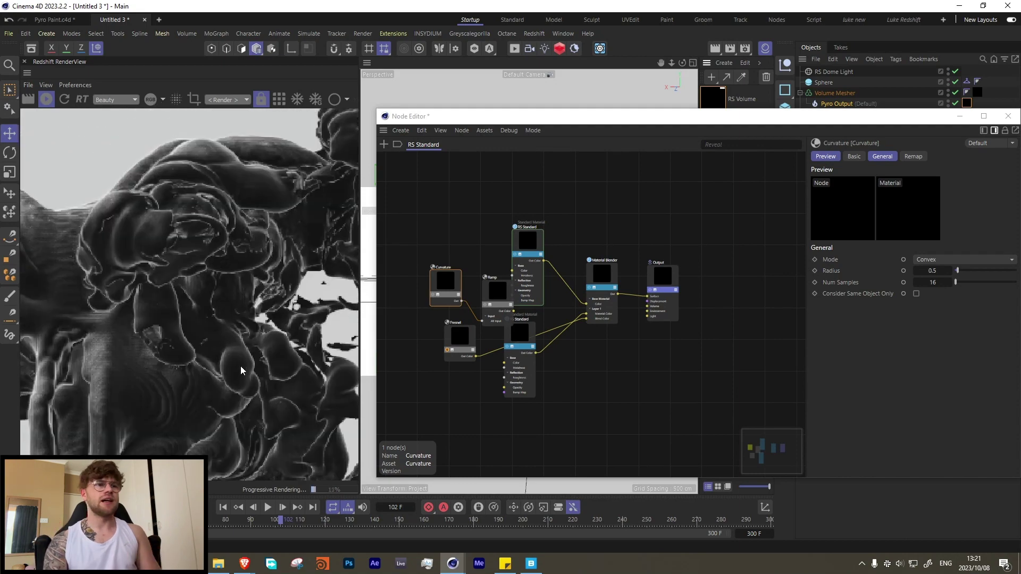
pyautogui.click(447, 355)
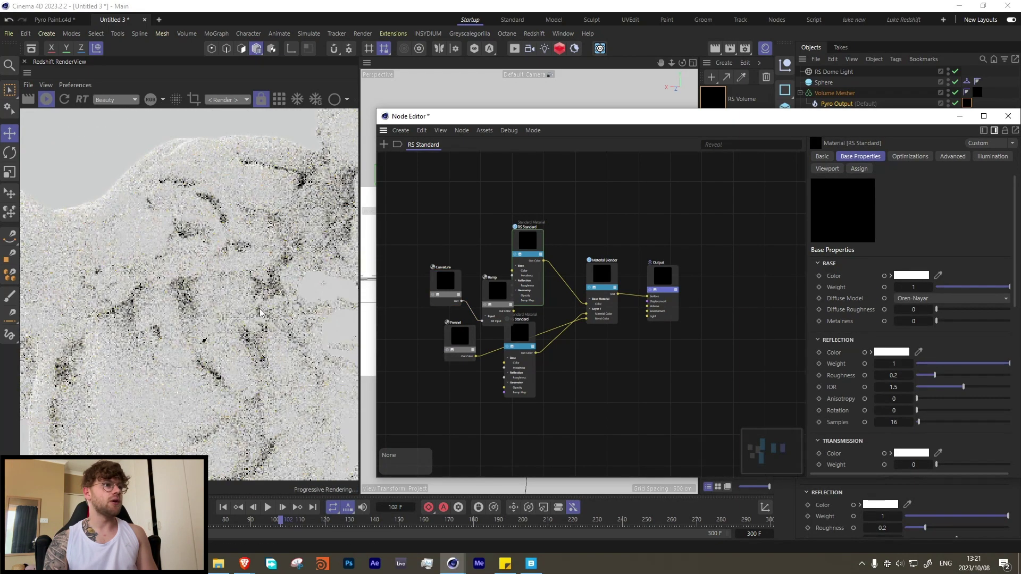
# - Insert a Ramp node after the Fresnel node, set its white knot to about 16.4%, and inspect the render
pyautogui.moveTo(462, 341); pyautogui.dragTo(437, 327)
pyautogui.hotkey('shift', 'c')
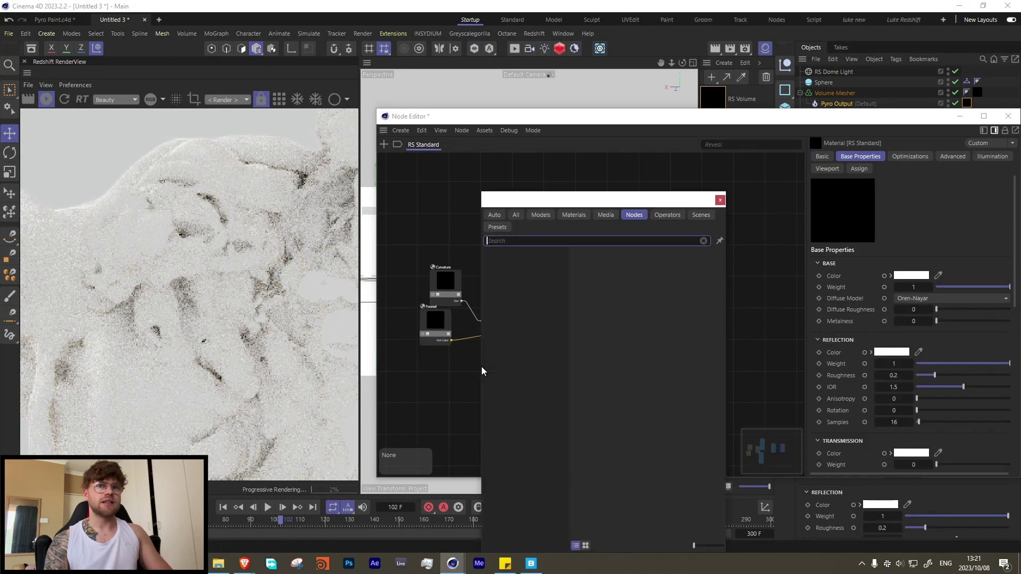
pyautogui.write('ramp')
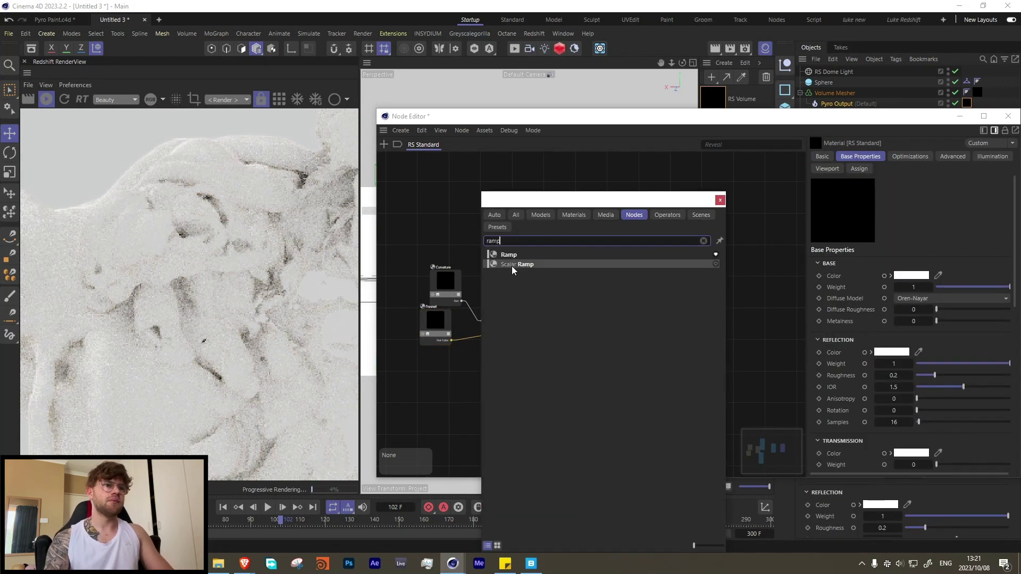
pyautogui.moveTo(509, 256); pyautogui.dragTo(468, 341)
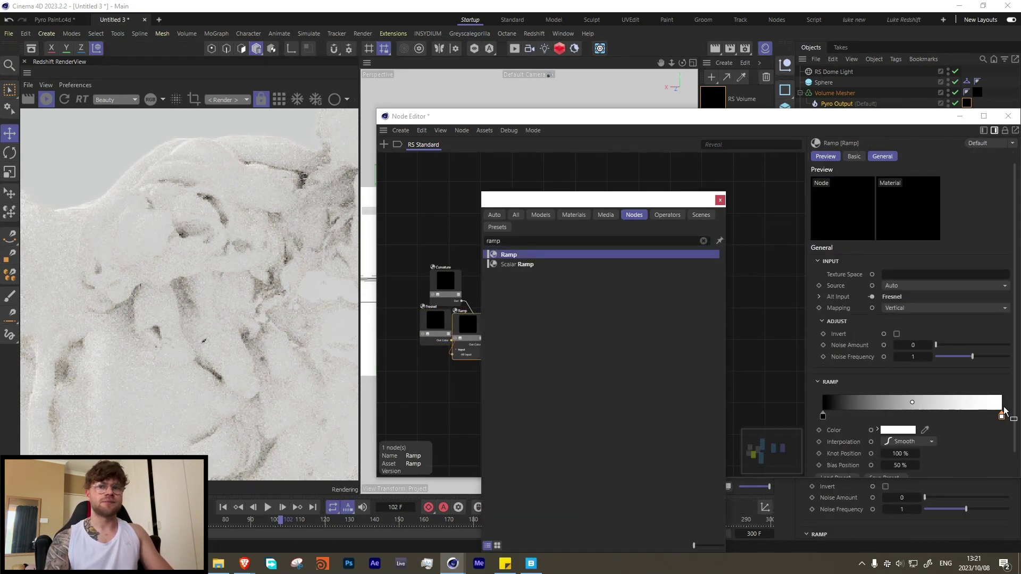
pyautogui.moveTo(1002, 416); pyautogui.dragTo(852, 416)
pyautogui.keyDown('alt'); pyautogui.moveTo(230, 283); pyautogui.dragTo(134, 277); pyautogui.keyUp('alt')
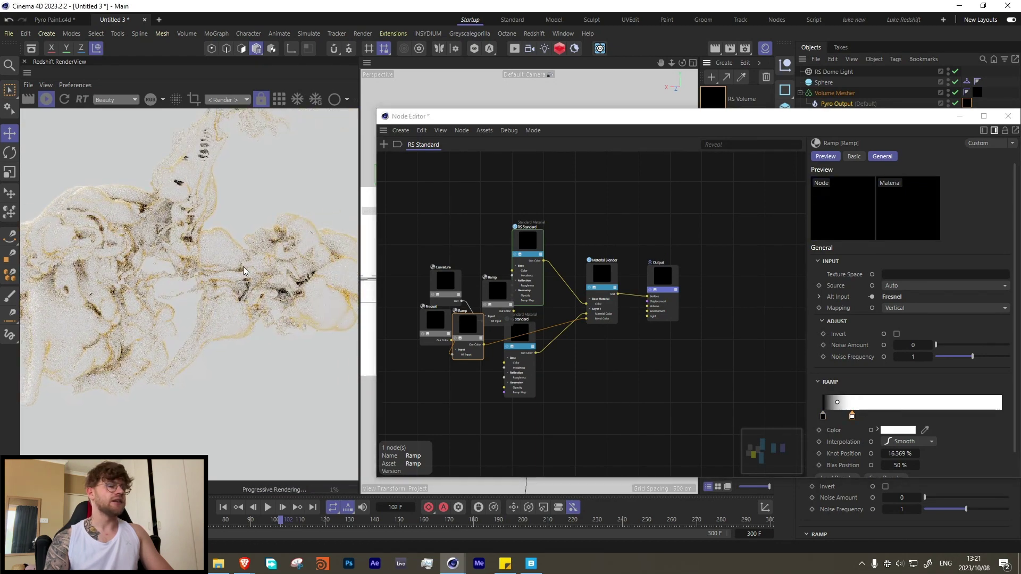
pyautogui.keyDown('alt'); pyautogui.moveTo(202, 173); pyautogui.dragTo(246, 223); pyautogui.keyUp('alt')
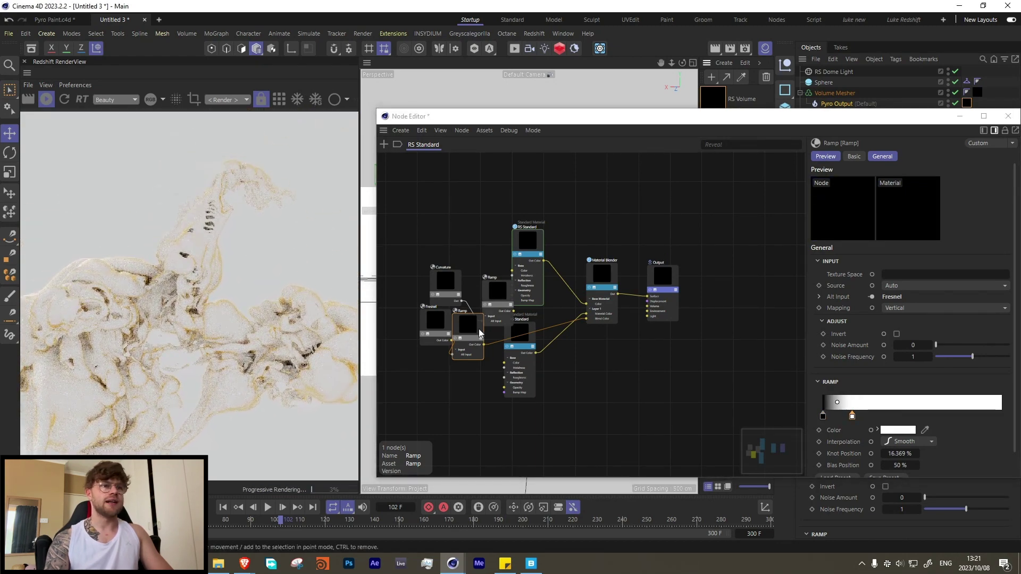
# - Reconnect the curvature ramp to Layer 1 Blend Color, with its black knot at the start and white knot at 12.5%
pyautogui.moveTo(513, 309); pyautogui.dragTo(595, 322)
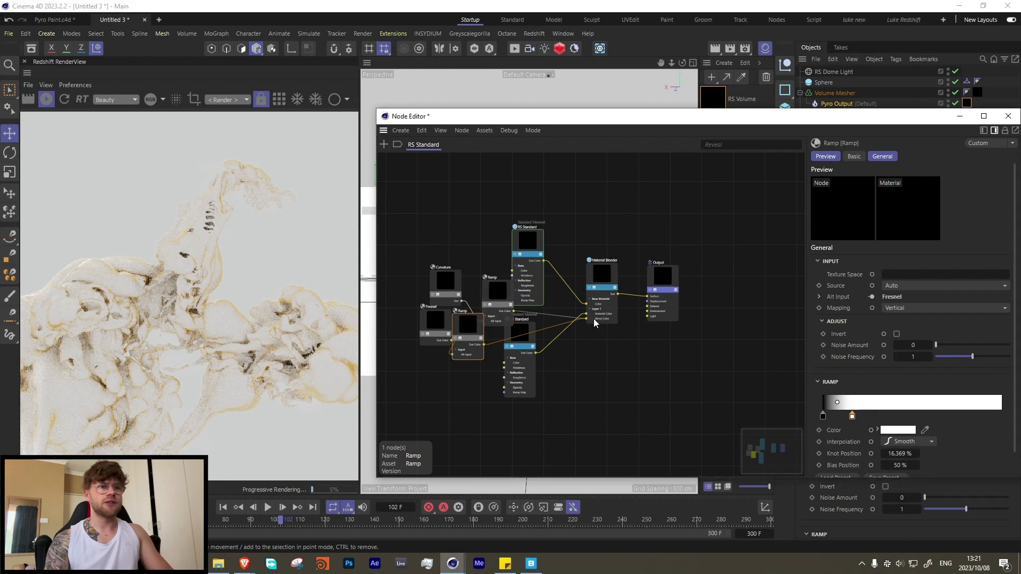
pyautogui.click(497, 290)
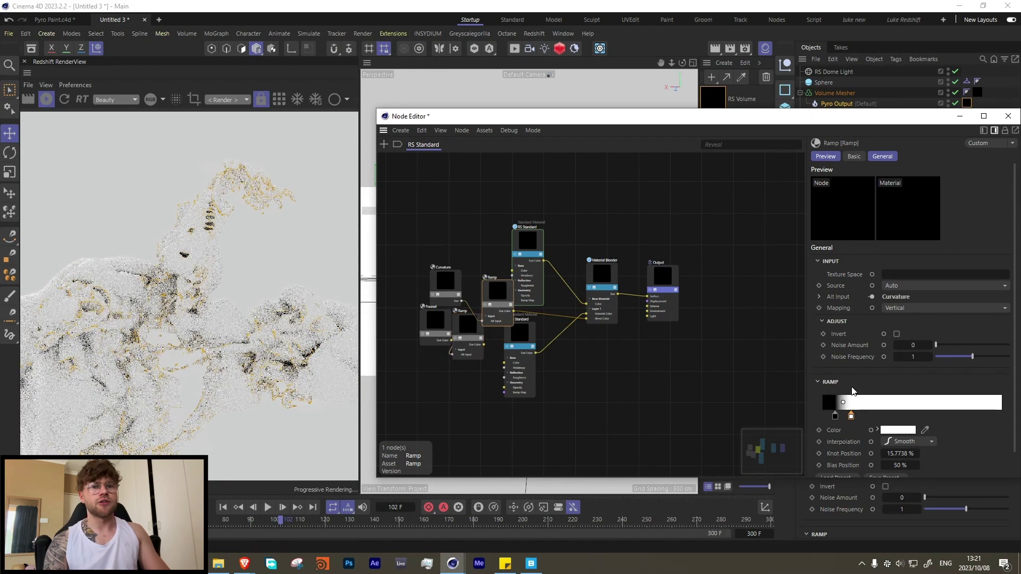
pyautogui.moveTo(842, 418)
pyautogui.mouseDown()
pyautogui.moveTo(822, 417)
pyautogui.moveTo(845, 416)
pyautogui.mouseUp()
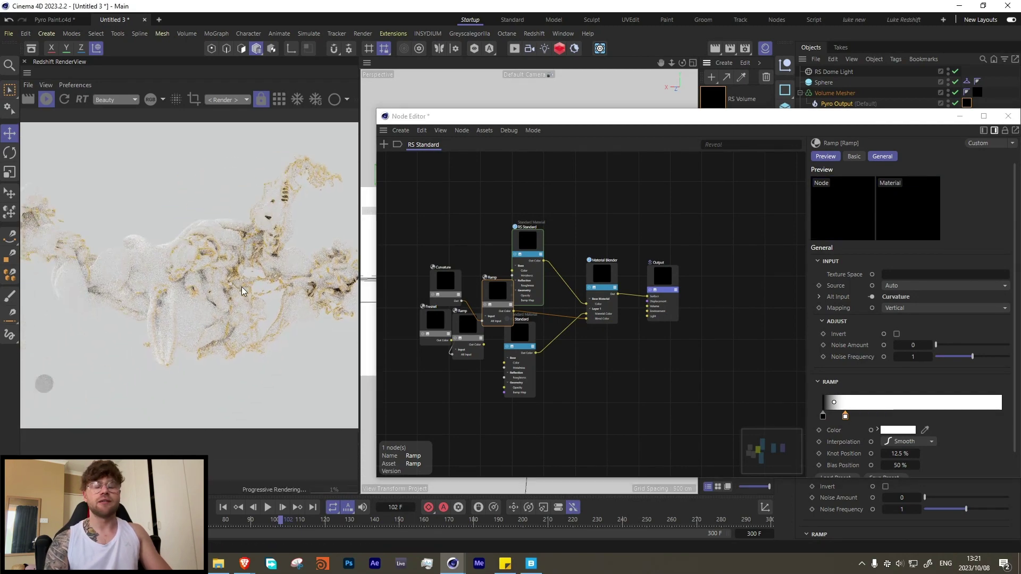
pyautogui.scroll(3, 237, 282)
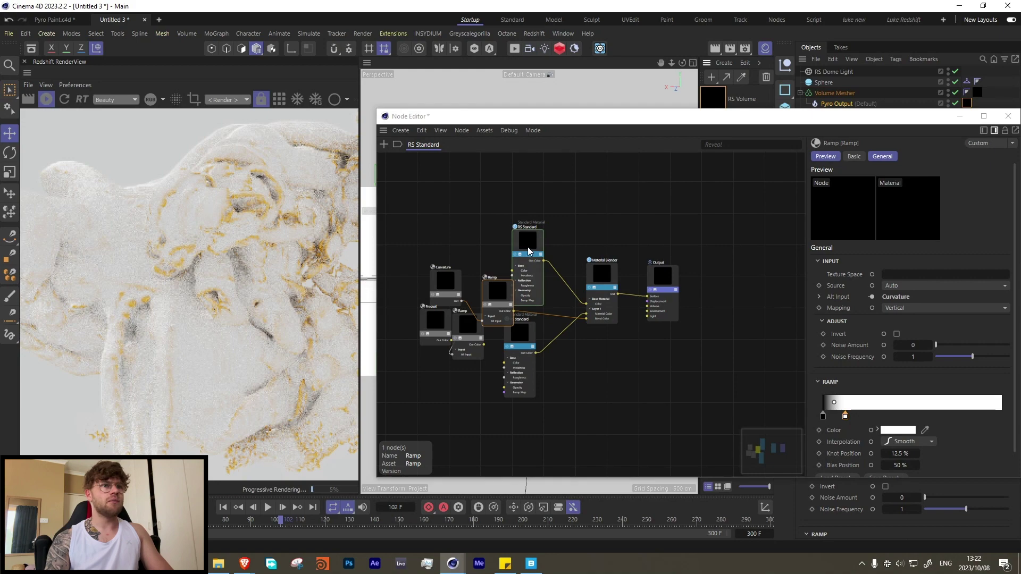
# - Space out the two RS Standard nodes above and below the Material Blender
pyautogui.moveTo(528, 240); pyautogui.dragTo(568, 193)
pyautogui.moveTo(524, 340); pyautogui.dragTo(575, 360)
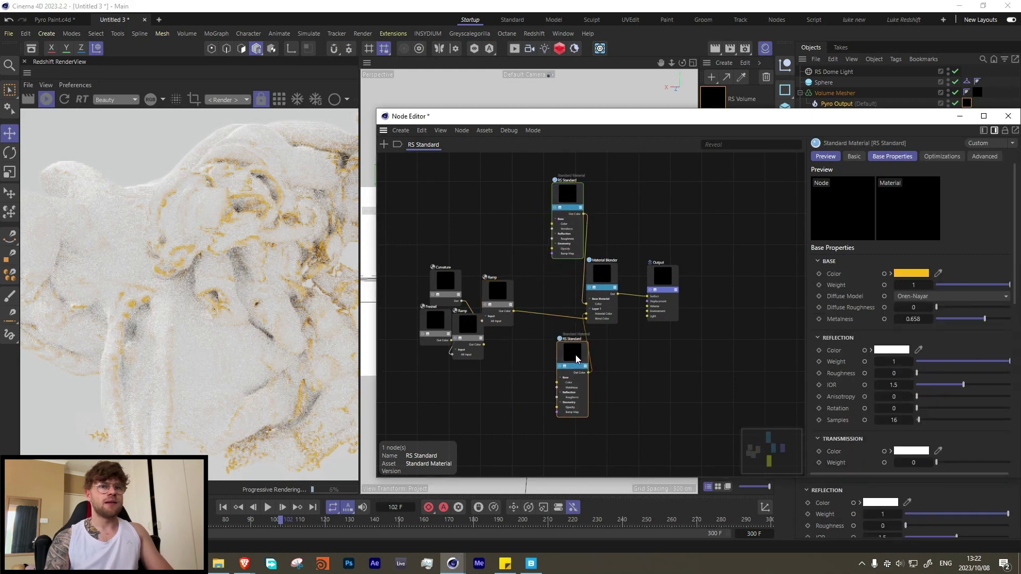
# - Darken the Layer 1 RS Standard node's orange base color to 82% value and set its metalness to 1
pyautogui.click(925, 274)
pyautogui.click(991, 398)
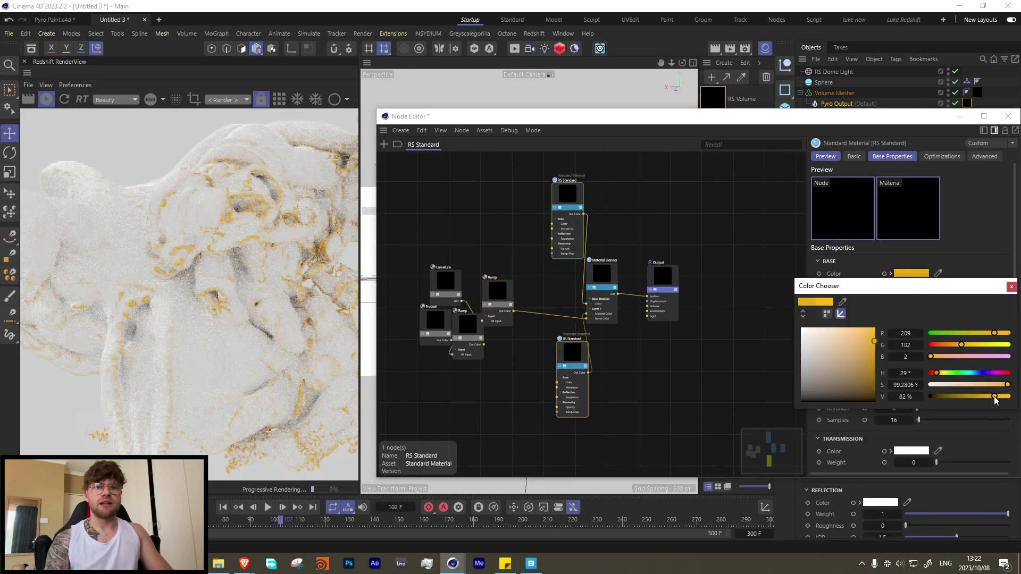
pyautogui.click(1012, 287)
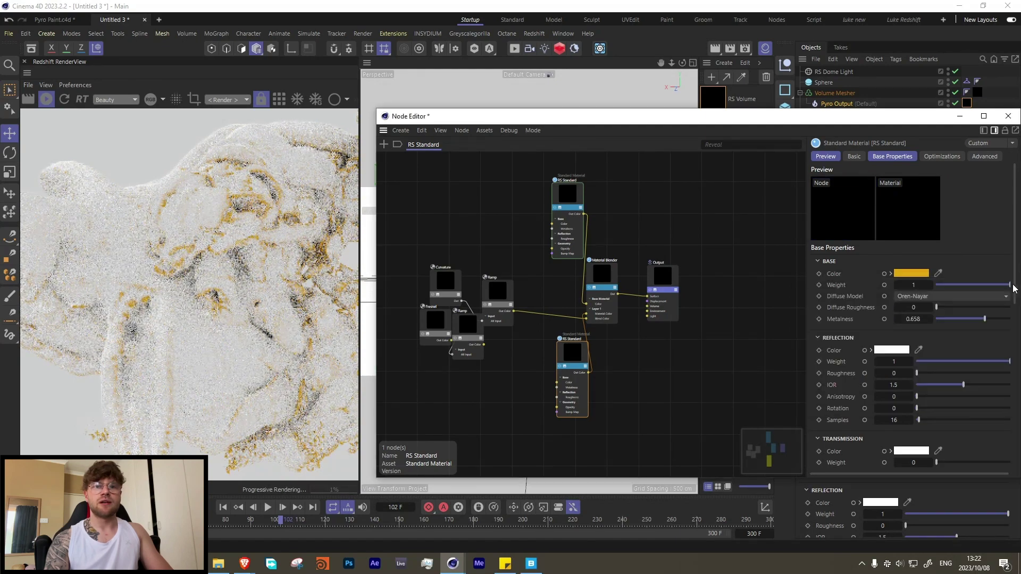
pyautogui.moveTo(985, 321); pyautogui.dragTo(1010, 320)
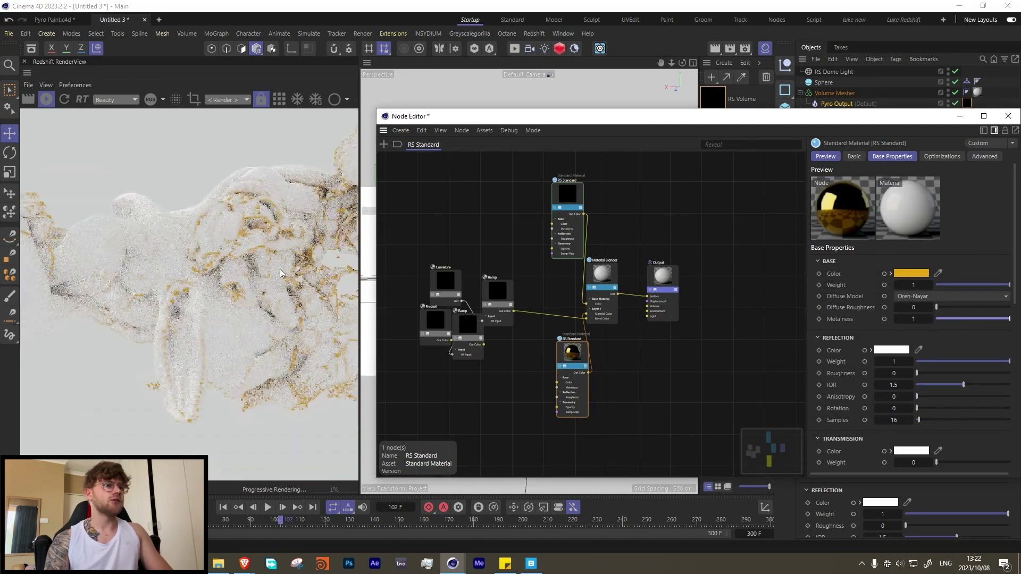
pyautogui.click(149, 287)
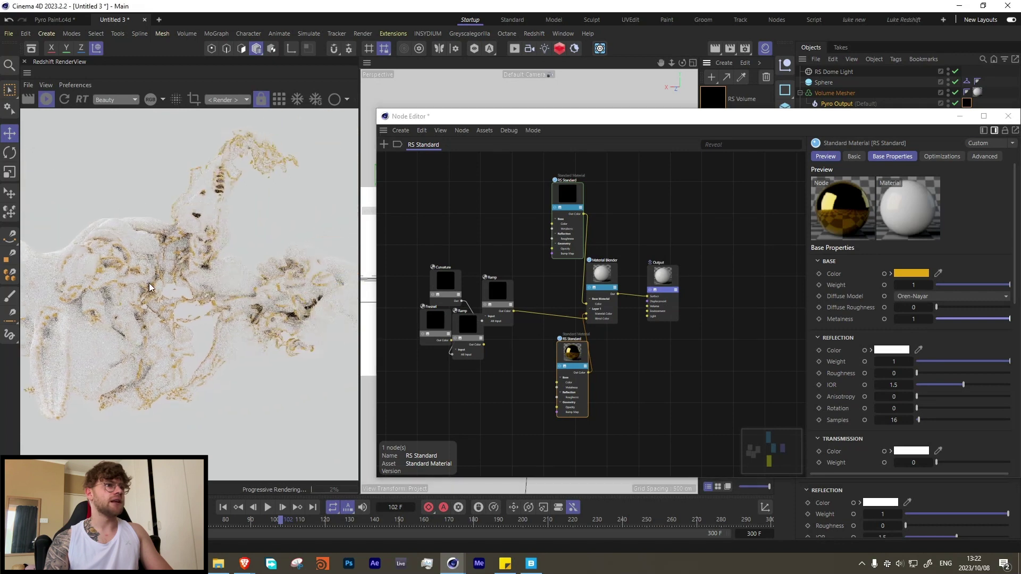
# - Add a Maxon Noise node to the left of the upper RS Standard node
pyautogui.click(567, 196)
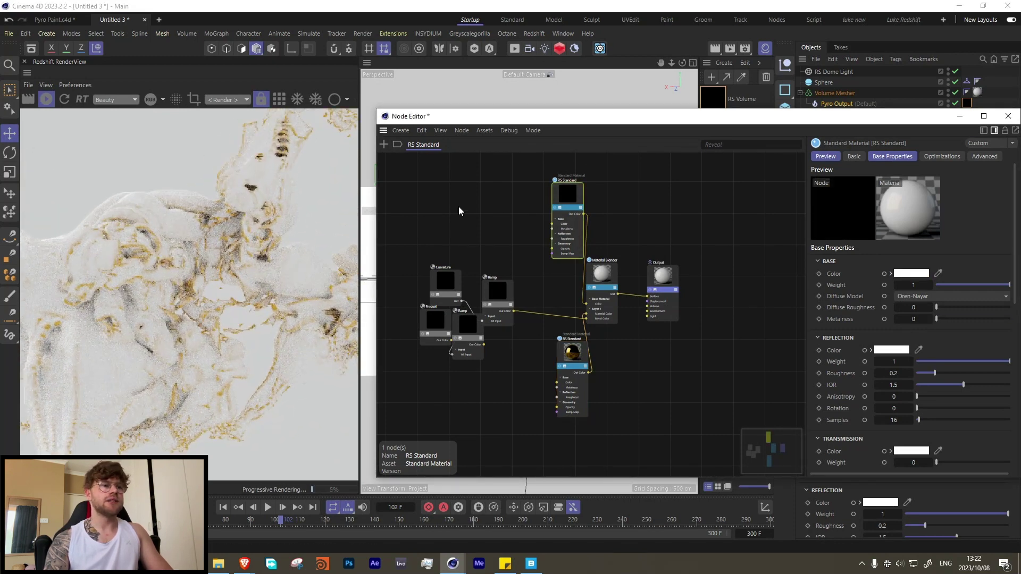
pyautogui.doubleClick(458, 211)
pyautogui.write('noise')
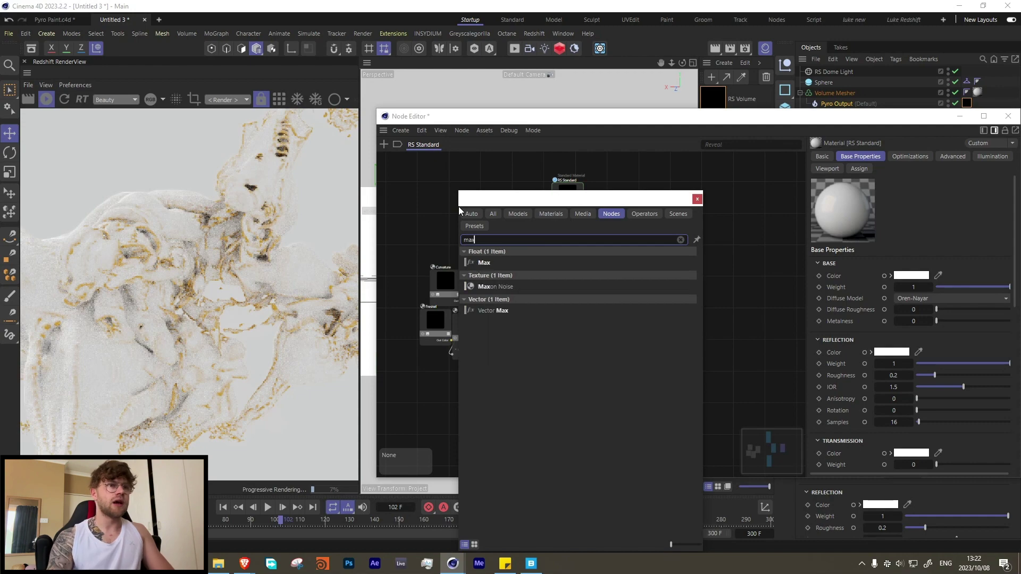
pyautogui.press('Down')
pyautogui.press('Return')
# - Add a Bump Map node below the Maxon Noise node and connect the noise's output color to its input
pyautogui.doubleClick(496, 256)
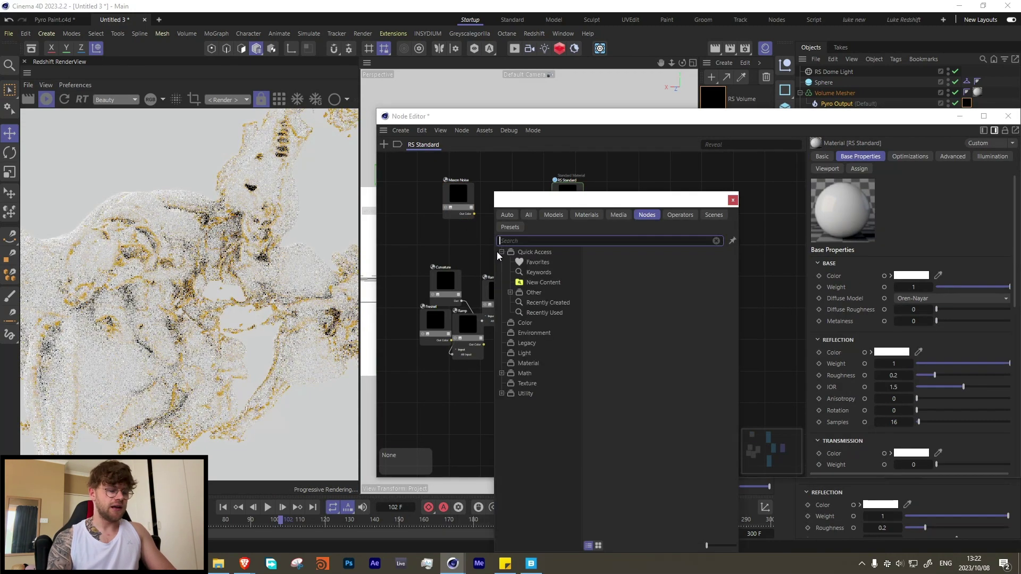
pyautogui.write('bump')
pyautogui.press('Down')
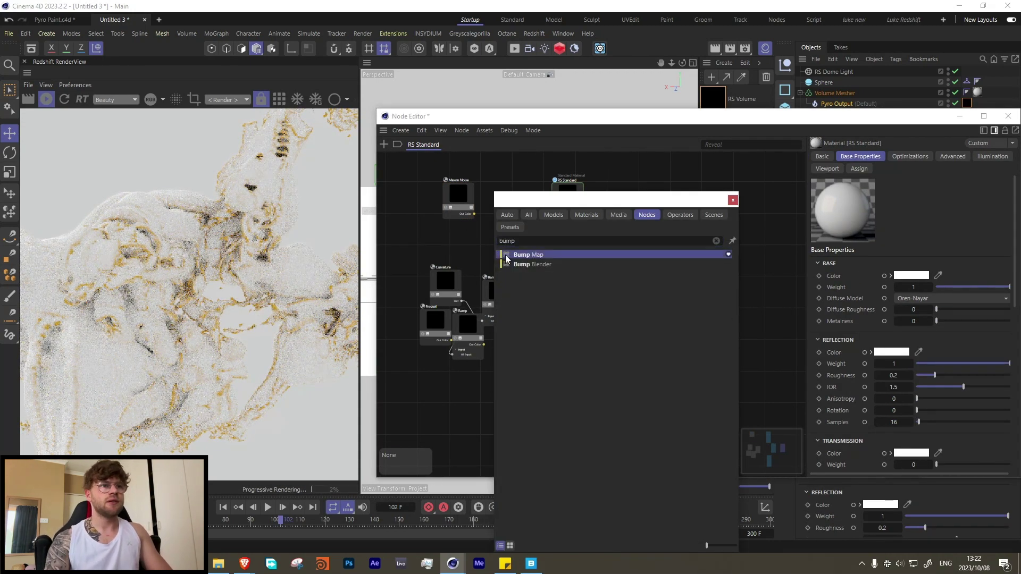
pyautogui.press('Return')
pyautogui.moveTo(484, 254); pyautogui.dragTo(487, 276)
pyautogui.click(473, 215)
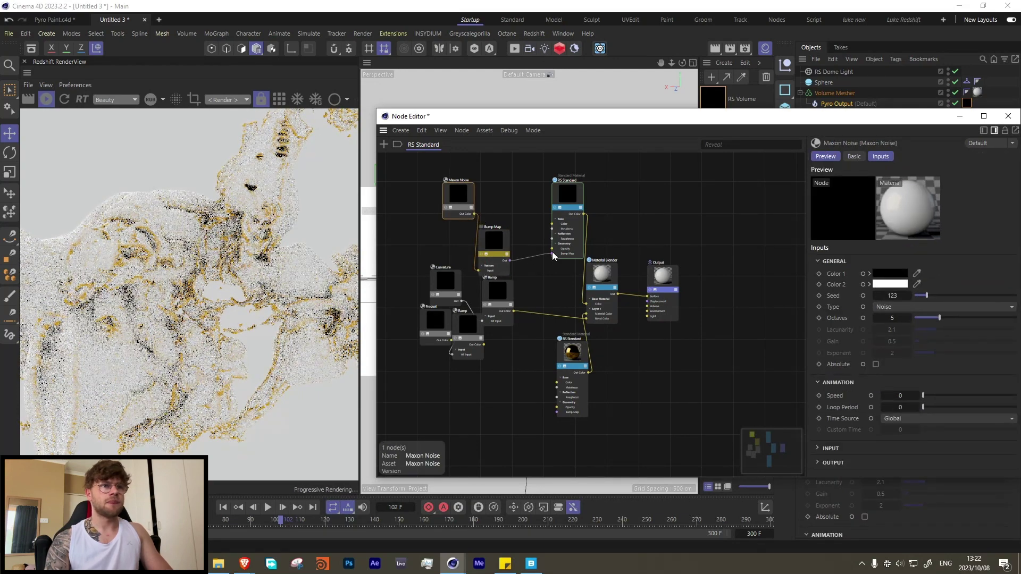
# - Try the Bump Map output in the upper RS Standard node's Opacity input and inspect the rendered mesh from several distances
pyautogui.moveTo(509, 260); pyautogui.dragTo(552, 254)
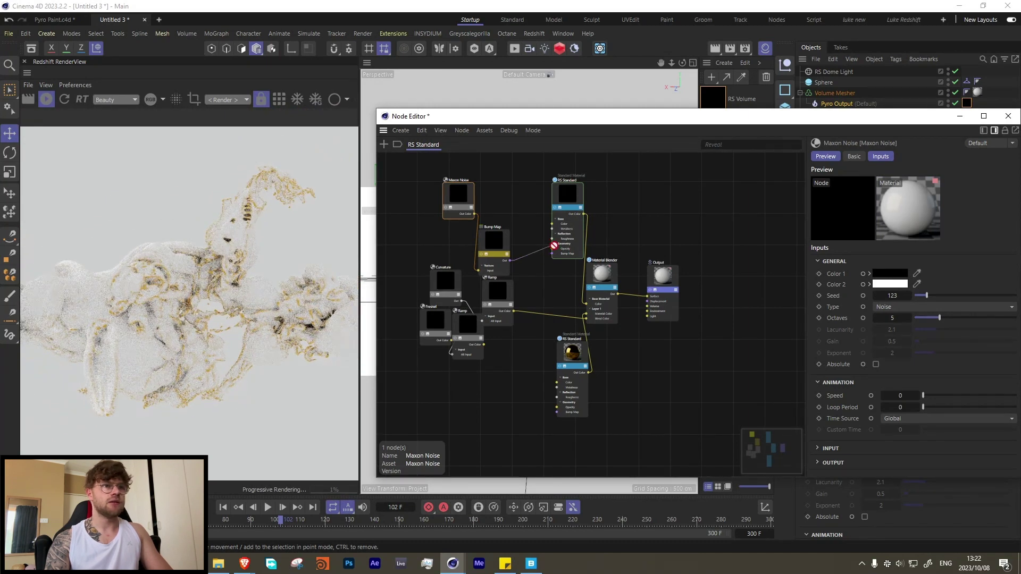
pyautogui.moveTo(554, 245); pyautogui.dragTo(552, 248)
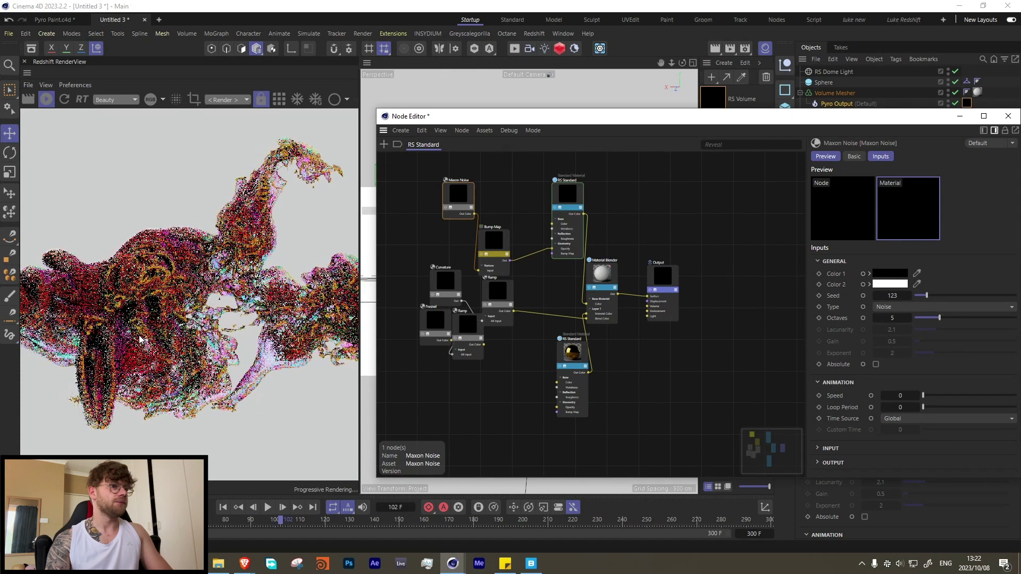
pyautogui.scroll(-1, 140, 339)
pyautogui.moveTo(123, 352); pyautogui.dragTo(234, 311)
pyautogui.scroll(1, 221, 278)
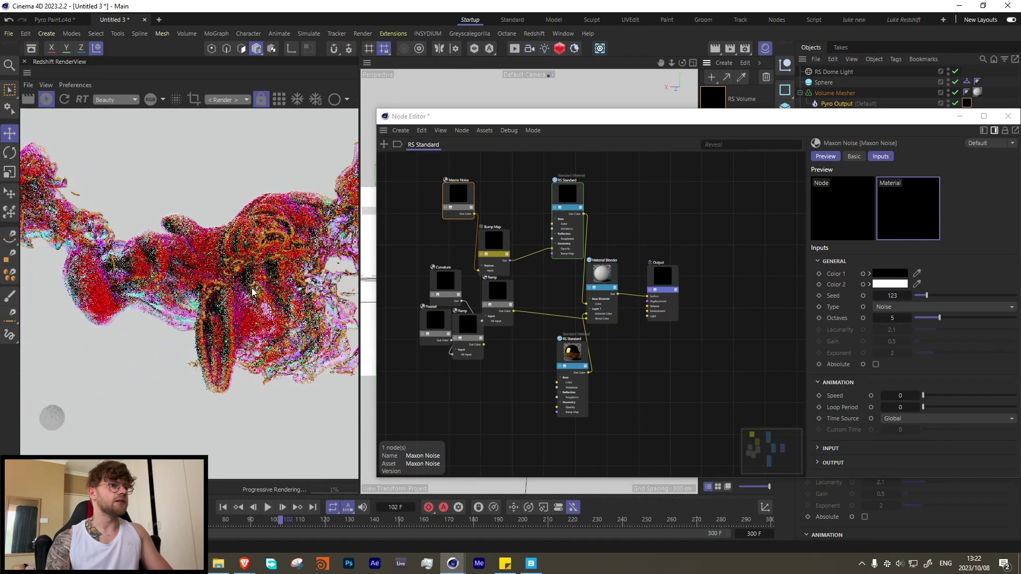
pyautogui.moveTo(282, 283); pyautogui.dragTo(155, 288)
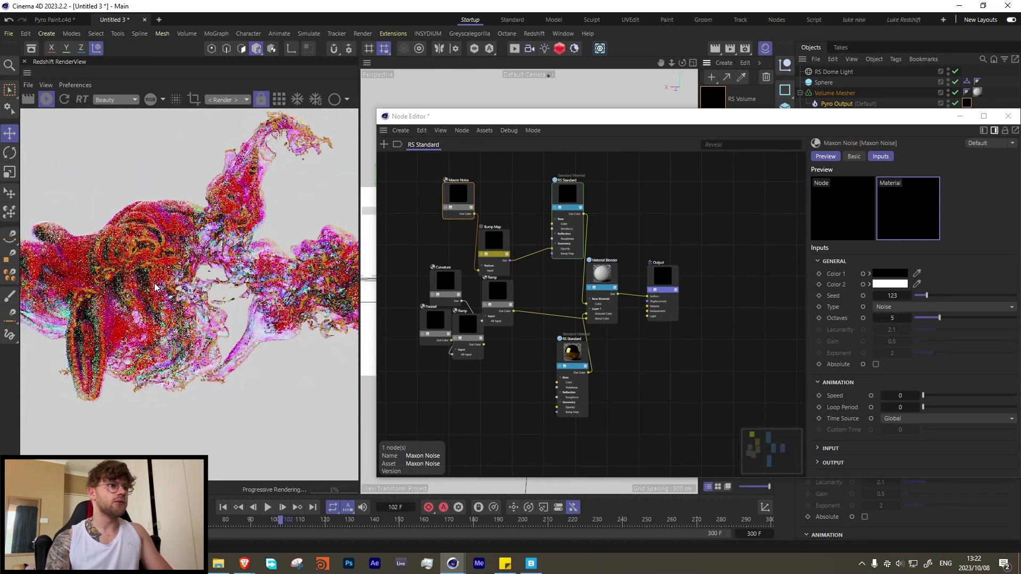
pyautogui.scroll(-1, 160, 326)
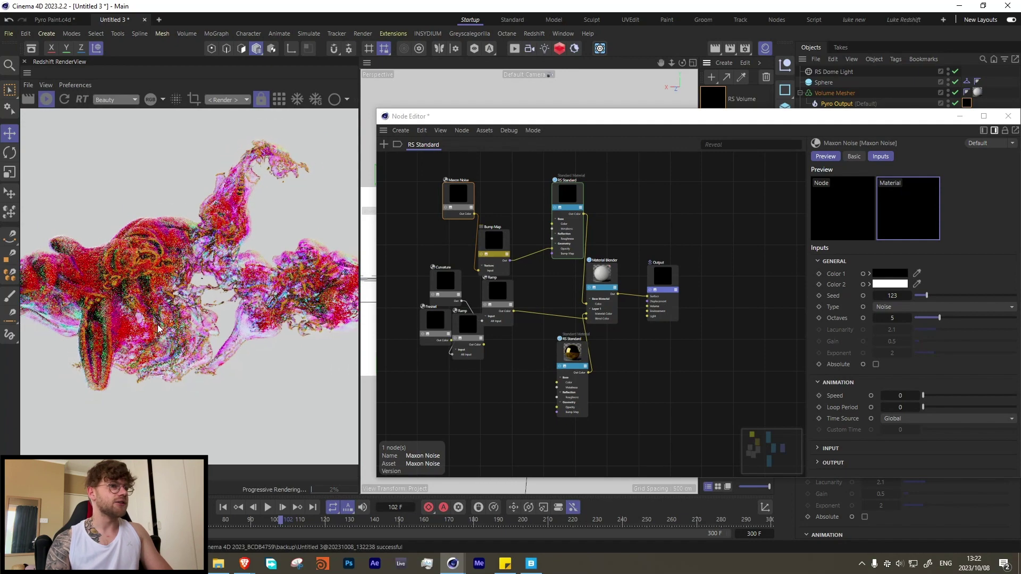
pyautogui.scroll(-1, 335, 308)
pyautogui.scroll(1, 335, 308)
pyautogui.scroll(1, 273, 316)
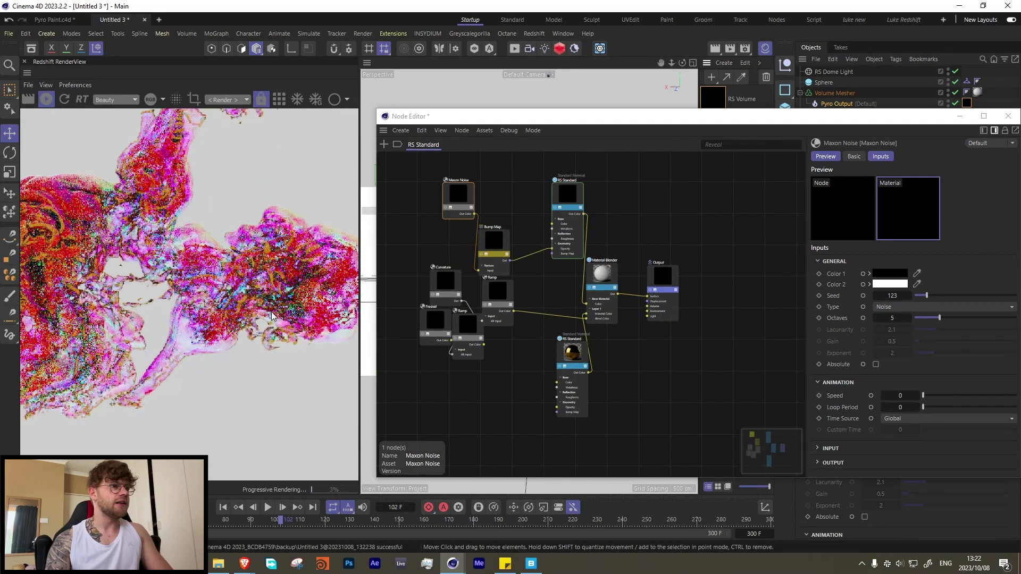
pyautogui.scroll(-1, 239, 311)
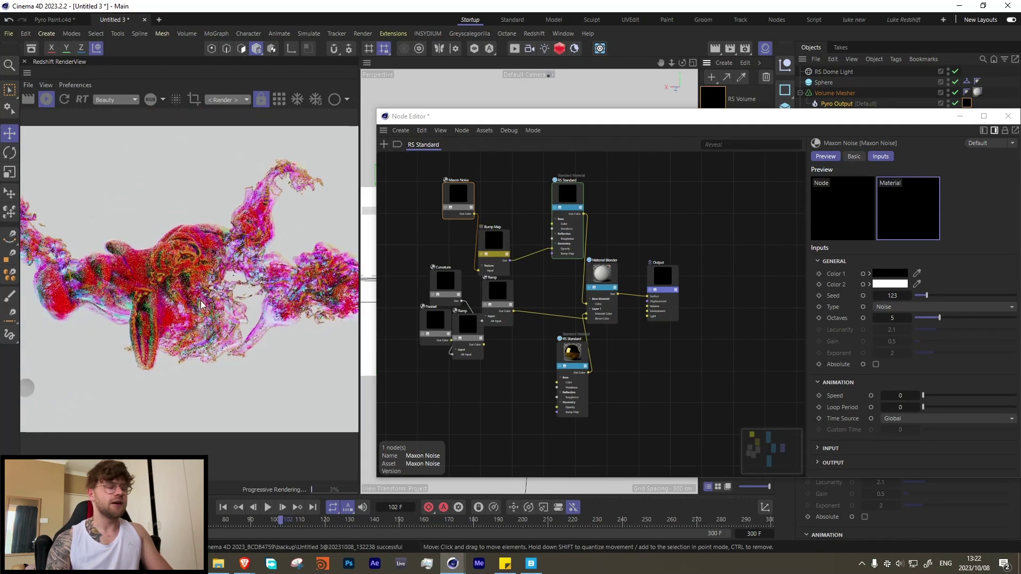
pyautogui.scroll(-1, 177, 317)
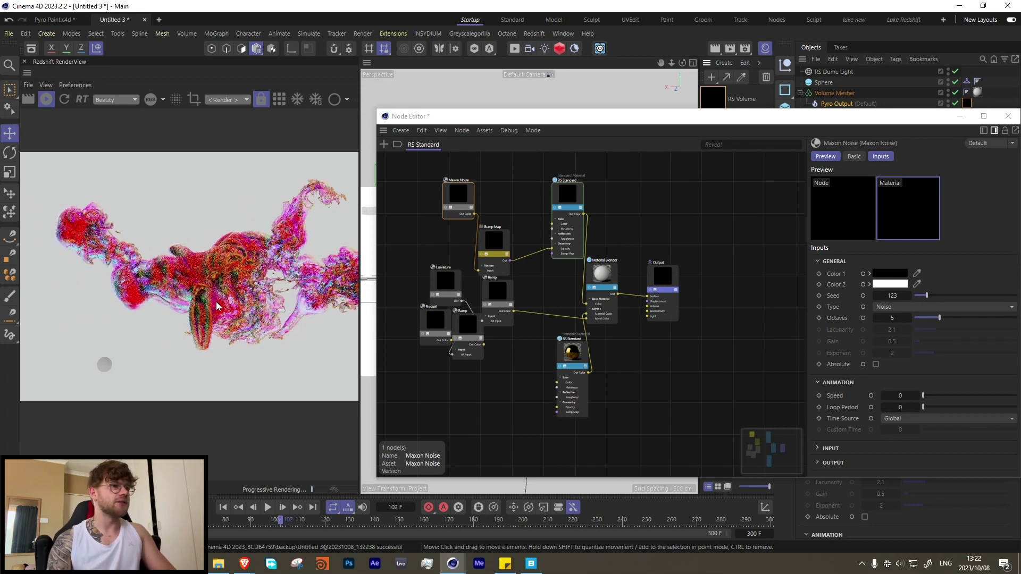
pyautogui.scroll(2, 109, 236)
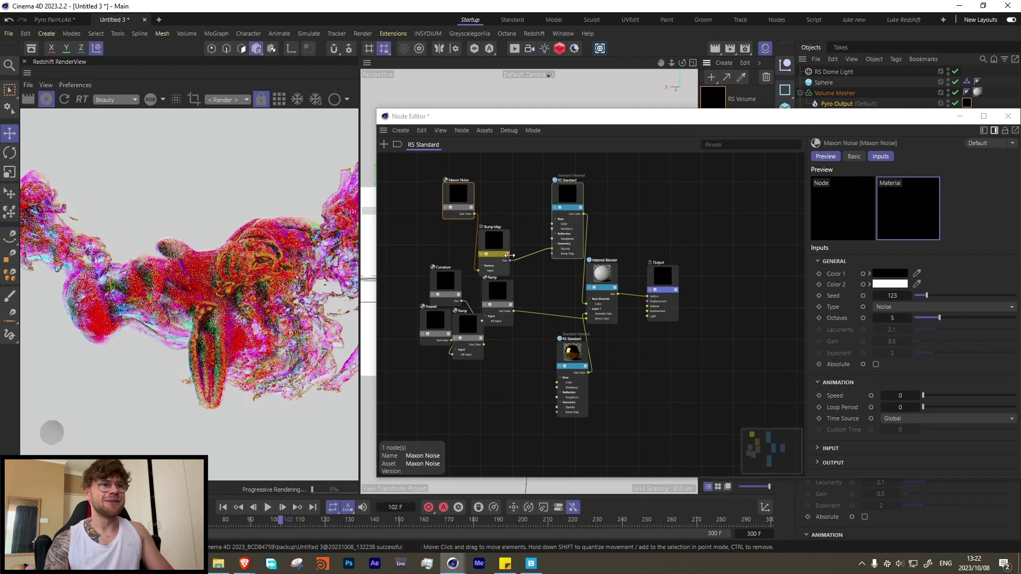
# - Connect the Bump Map output to the upper RS Standard node's Bump Map input, align both texture nodes, and preview the Maxon Noise alone
pyautogui.click(535, 253)
pyautogui.moveTo(492, 247); pyautogui.dragTo(504, 234)
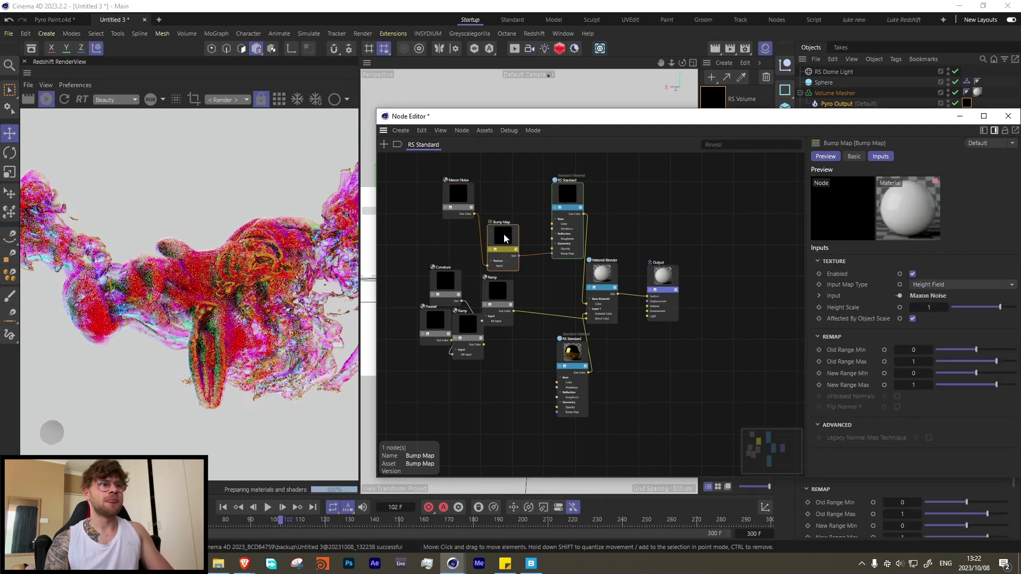
pyautogui.click(451, 202)
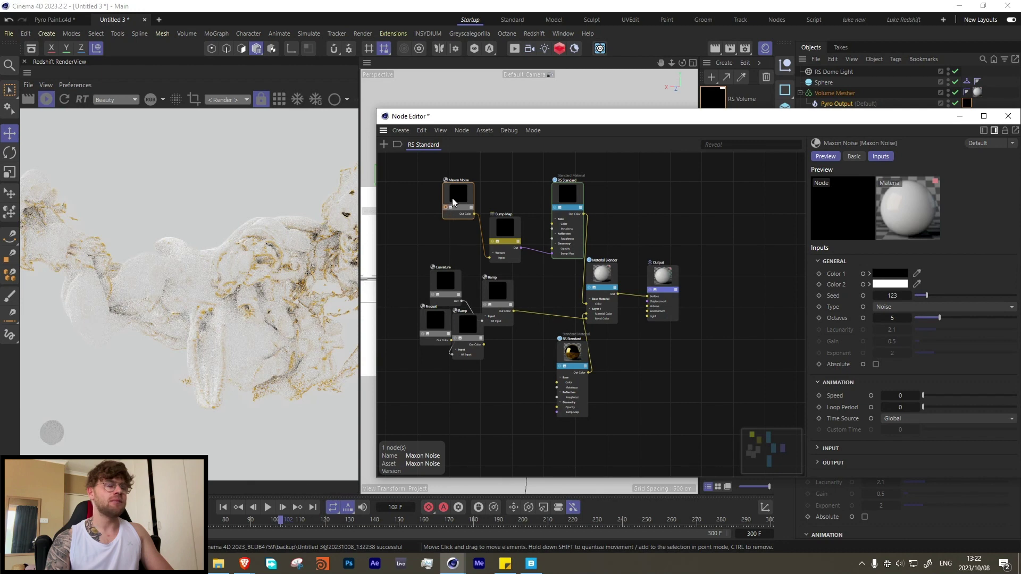
pyautogui.moveTo(448, 208); pyautogui.dragTo(447, 230)
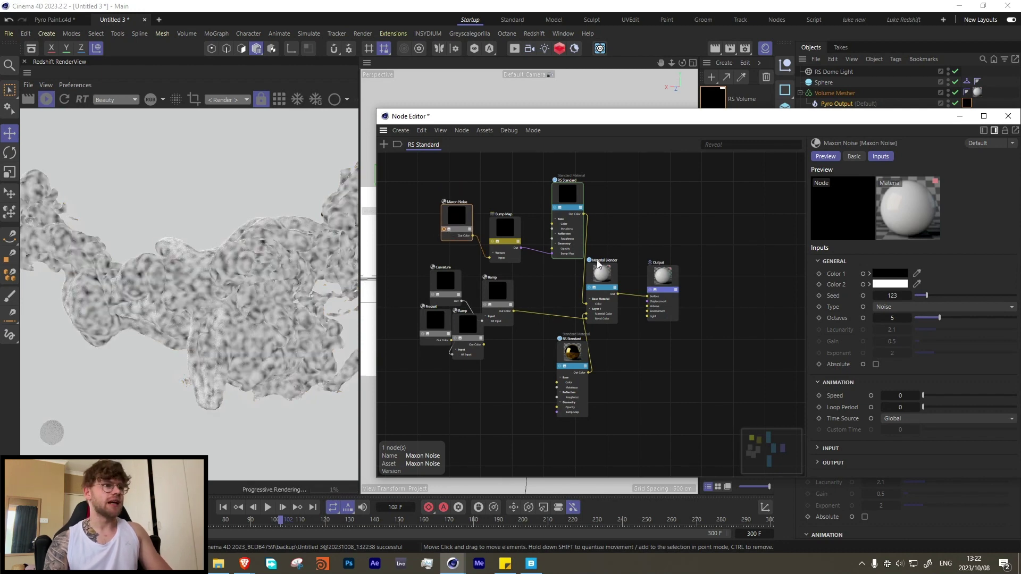
# - Set the Maxon Noise type to Nutous and inspect the pattern closely on the mesh
pyautogui.click(904, 307)
pyautogui.click(906, 327)
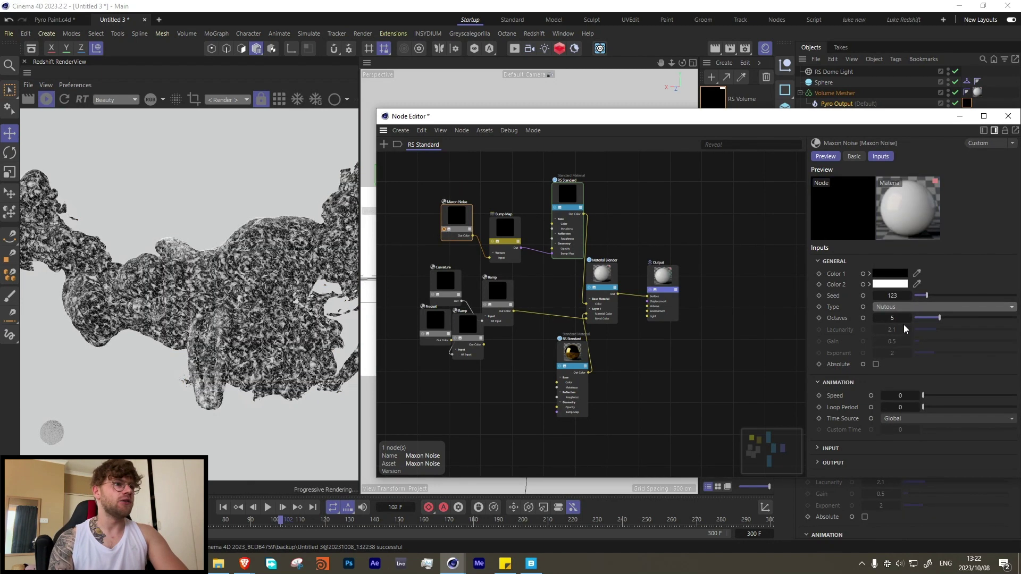
pyautogui.scroll(3, 242, 329)
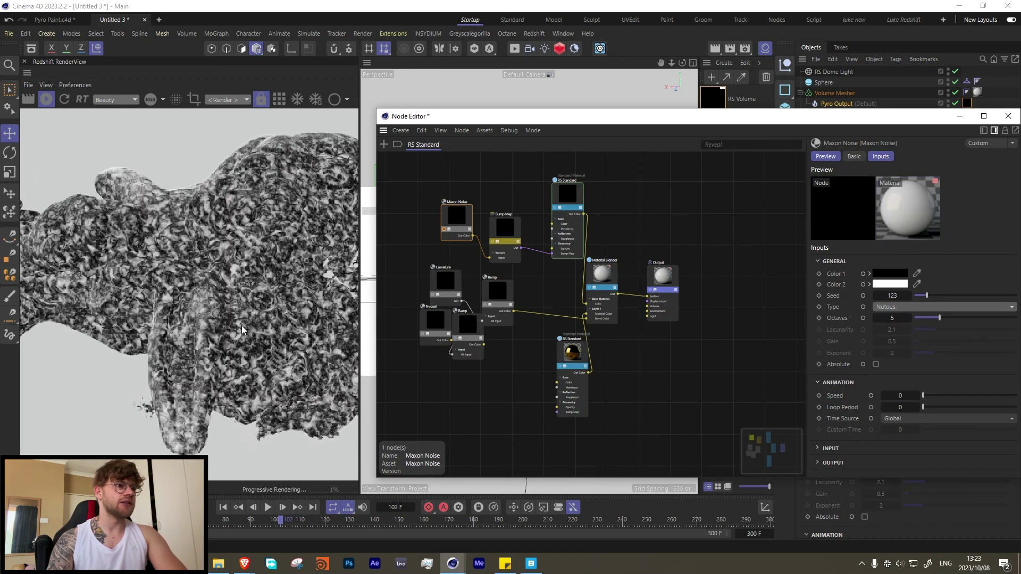
# - Set the Maxon Noise's Overall Scale to 0.5 and check the bump detail in the full material render
pyautogui.click(819, 448)
pyautogui.scroll(-2, 869, 408)
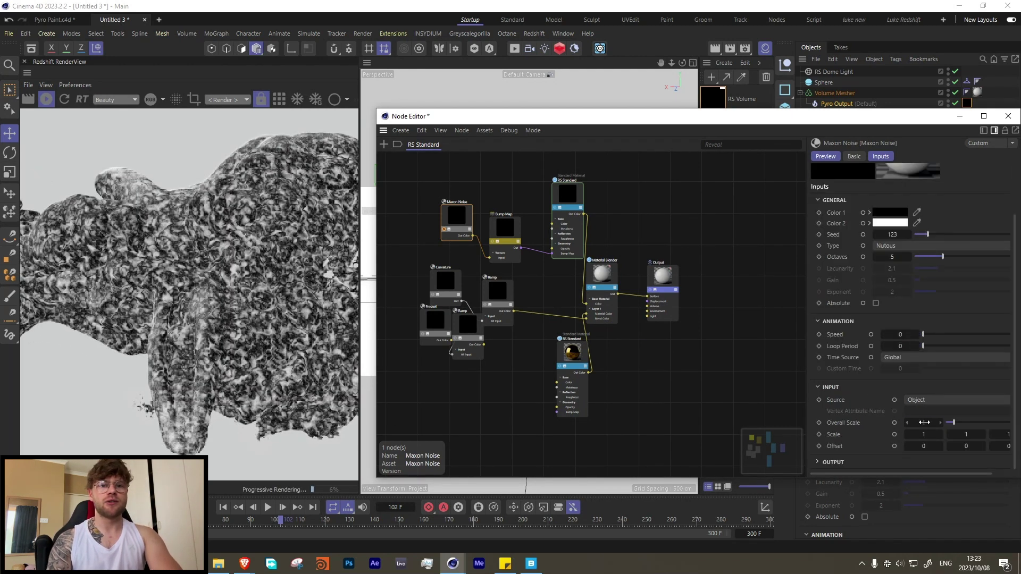
pyautogui.moveTo(924, 422); pyautogui.dragTo(936, 423)
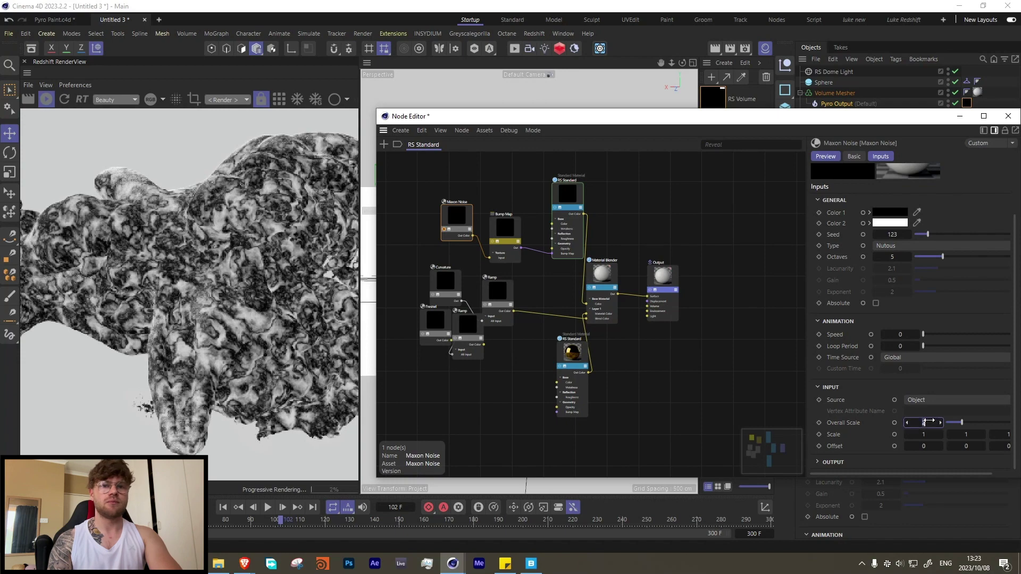
pyautogui.write('0.5')
pyautogui.press('Return')
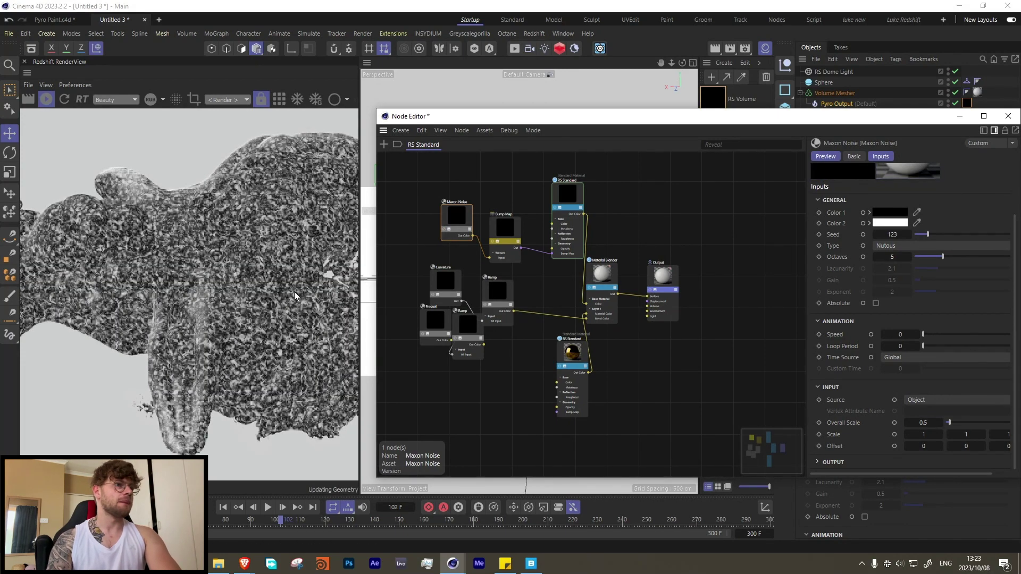
pyautogui.scroll(3, 215, 337)
pyautogui.scroll(-3, 214, 338)
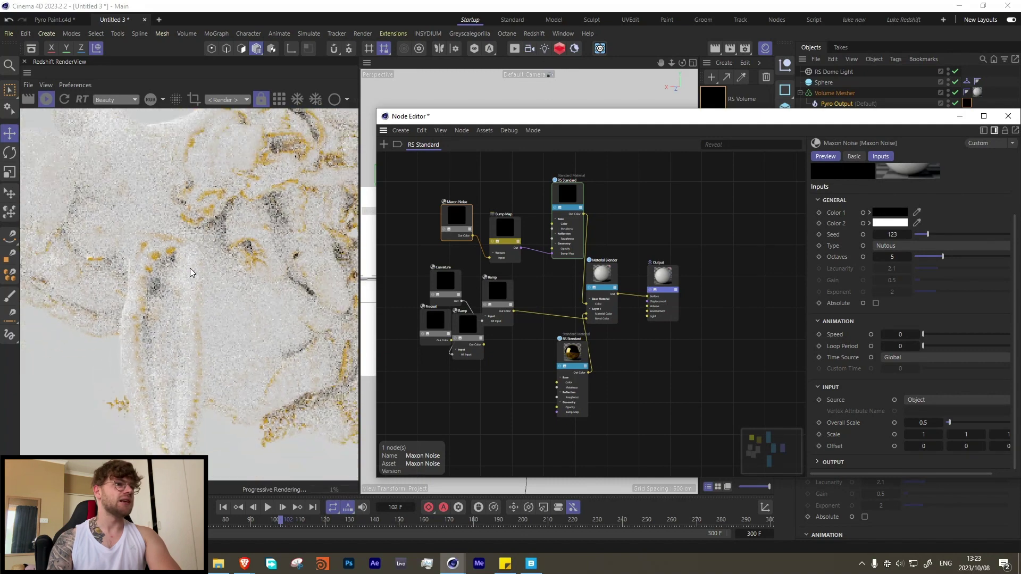
pyautogui.scroll(2, 132, 181)
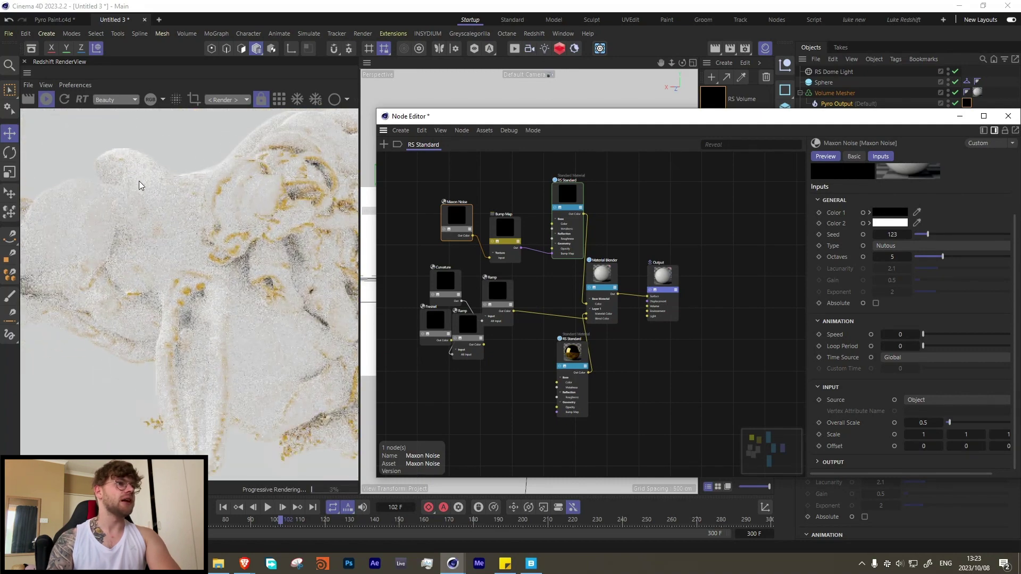
# - Raise the upper RS Standard node's reflection roughness to 0.774 and check the white surface in the render
pyautogui.click(565, 194)
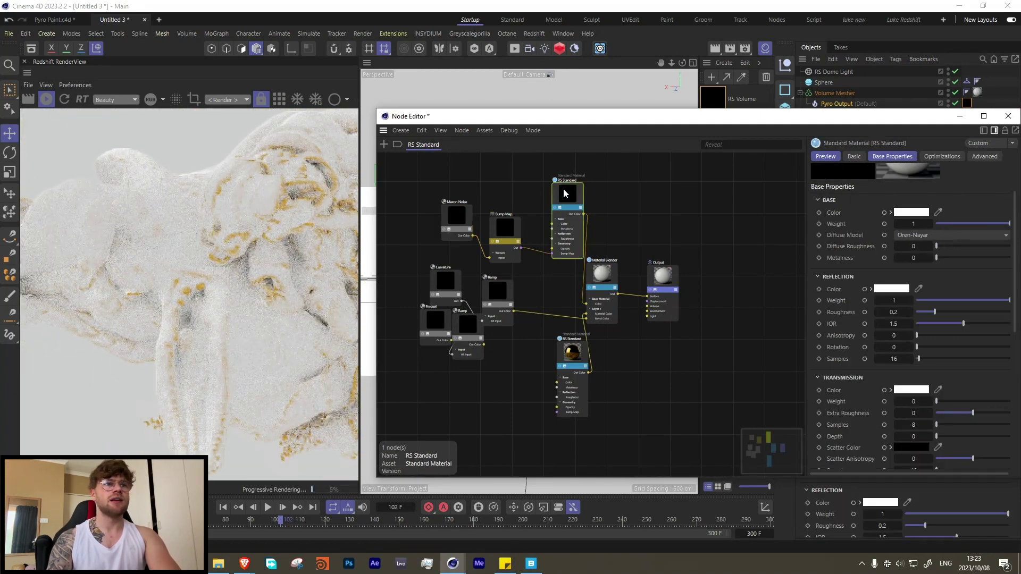
pyautogui.moveTo(956, 312); pyautogui.dragTo(989, 312)
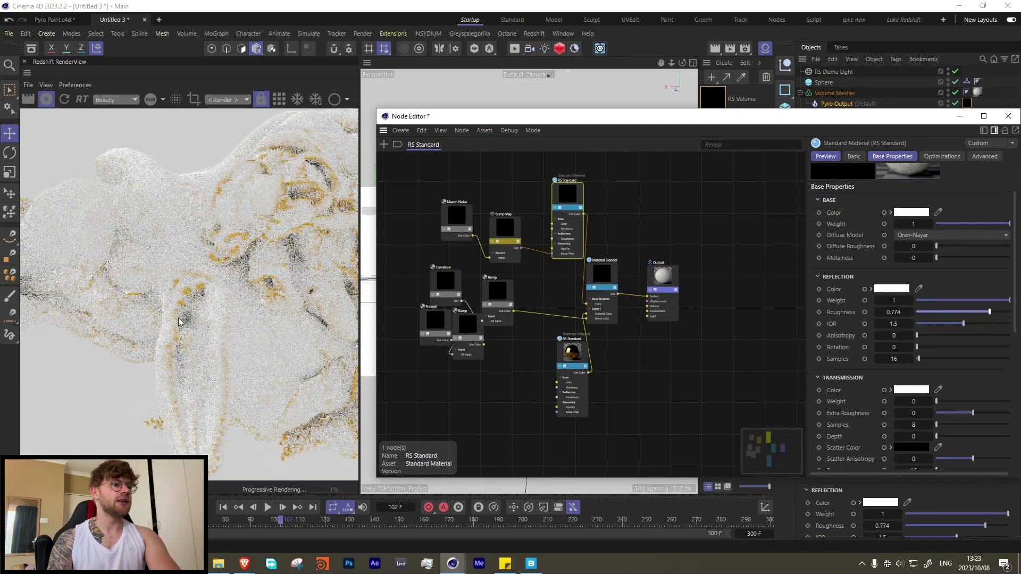
pyautogui.scroll(-3, 178, 317)
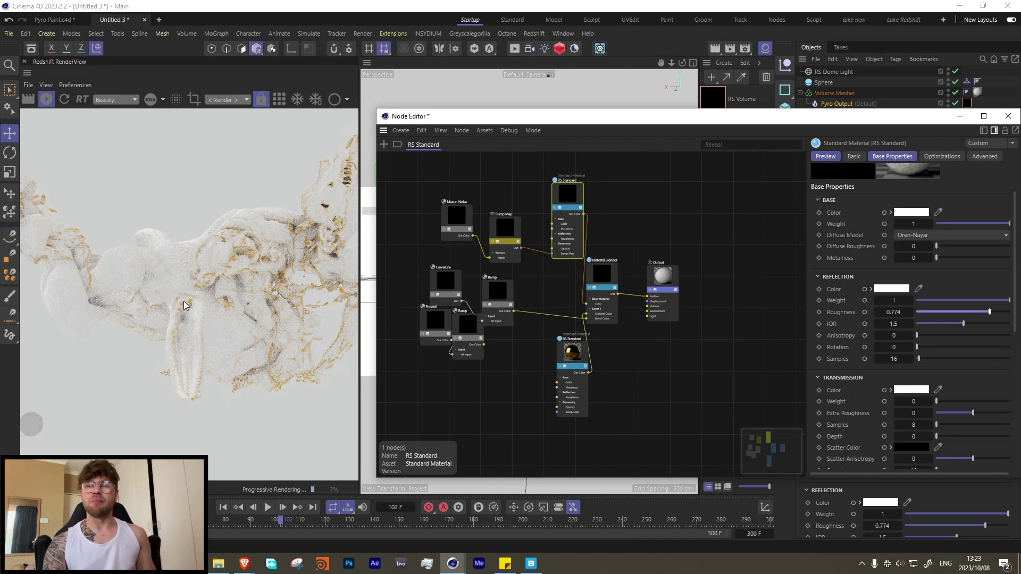
# - Shift the gold RS Standard node away from the Material Blender, then close the Node Editor to review the whole render
pyautogui.moveTo(575, 352); pyautogui.dragTo(555, 353)
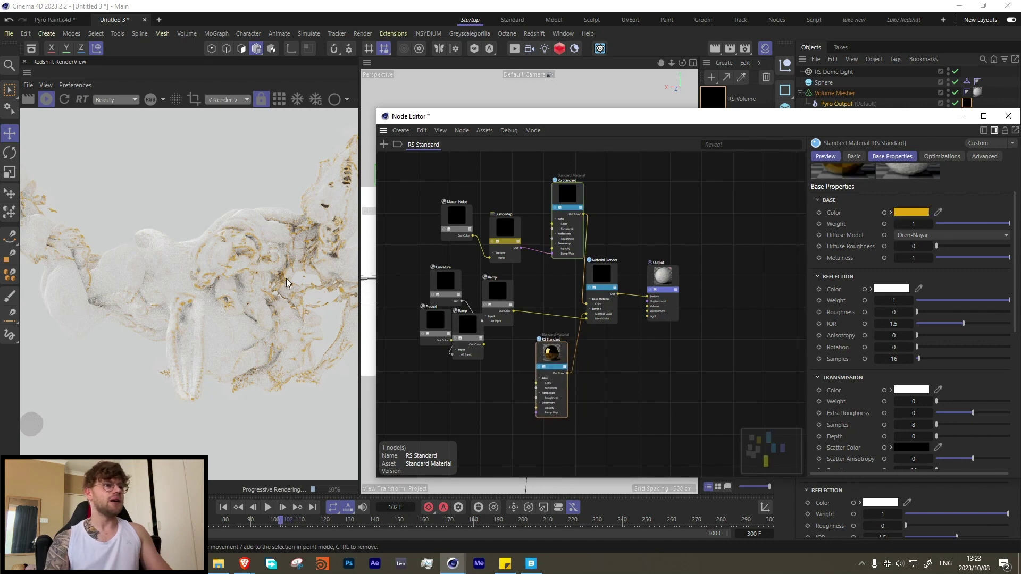
pyautogui.keyDown('alt'); pyautogui.moveTo(286, 283); pyautogui.dragTo(208, 307); pyautogui.keyUp('alt')
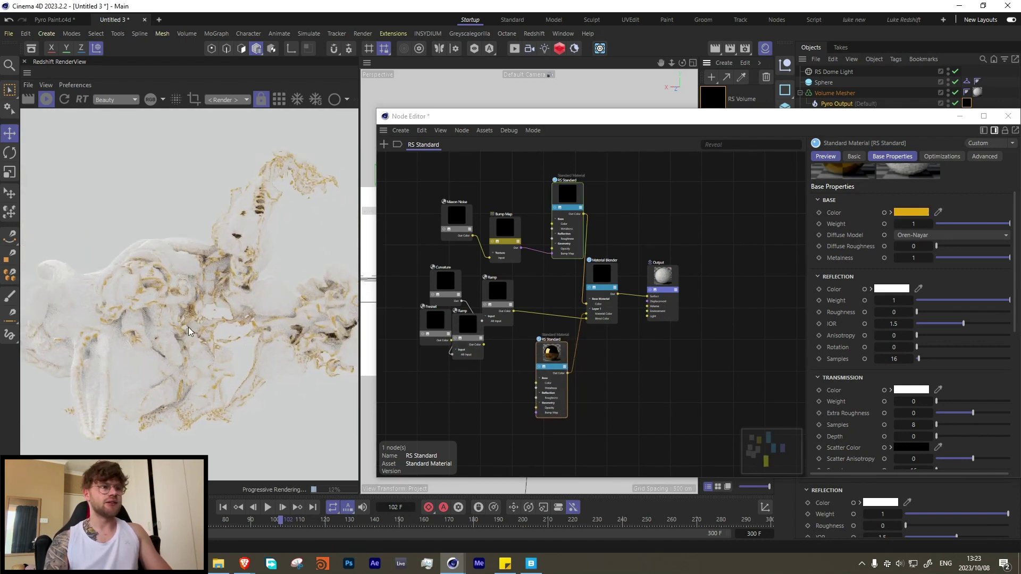
pyautogui.click(1012, 115)
pyautogui.scroll(-3, 204, 301)
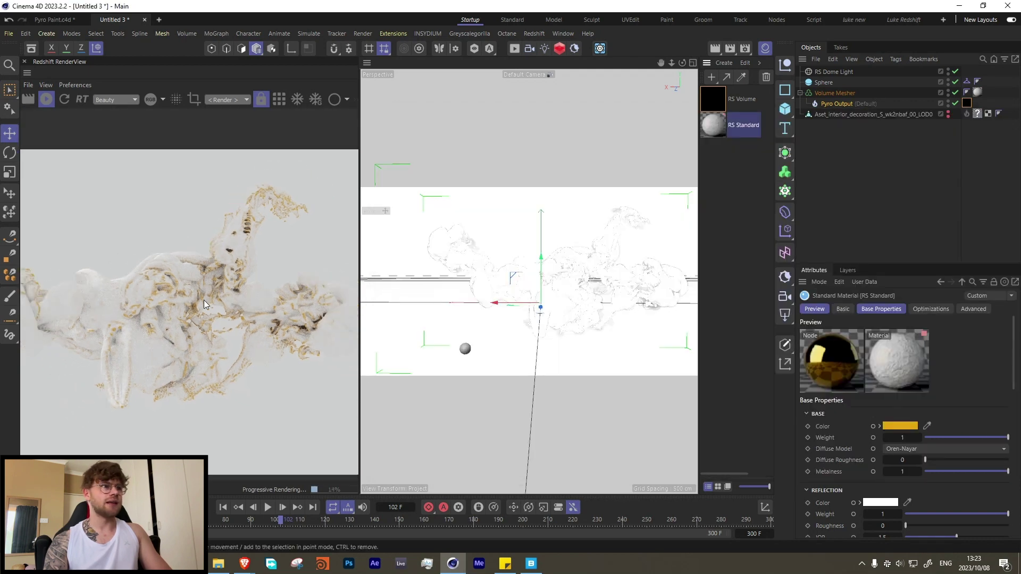
pyautogui.scroll(-2, 203, 299)
pyautogui.keyDown('alt'); pyautogui.moveTo(203, 300); pyautogui.dragTo(185, 318); pyautogui.keyUp('alt')
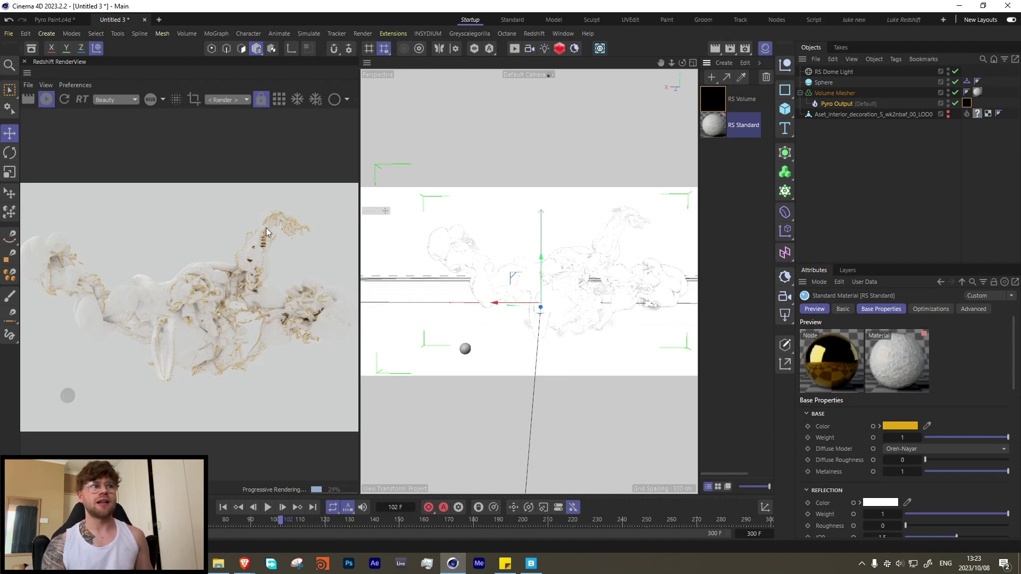
# - Switch to the Pyro Paint.c4d project and examine its render in a widened Redshift RenderView
pyautogui.click(47, 99)
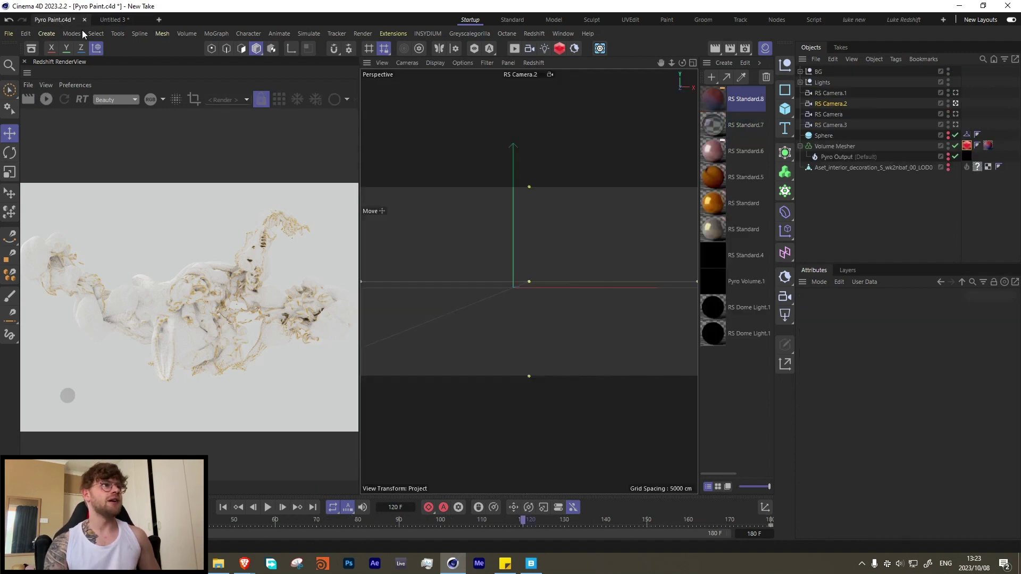
pyautogui.click(53, 20)
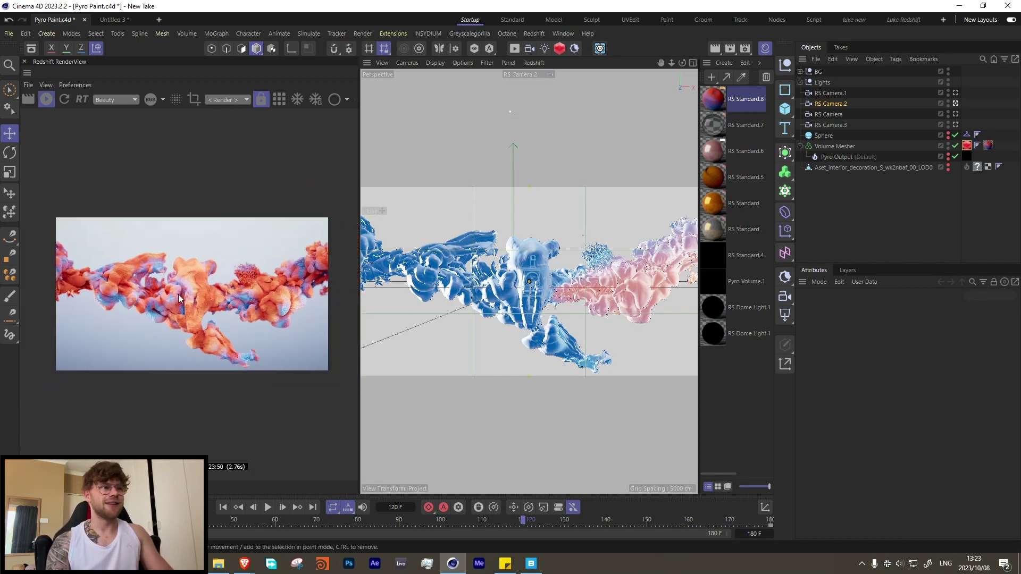
pyautogui.moveTo(360, 254); pyautogui.dragTo(558, 257)
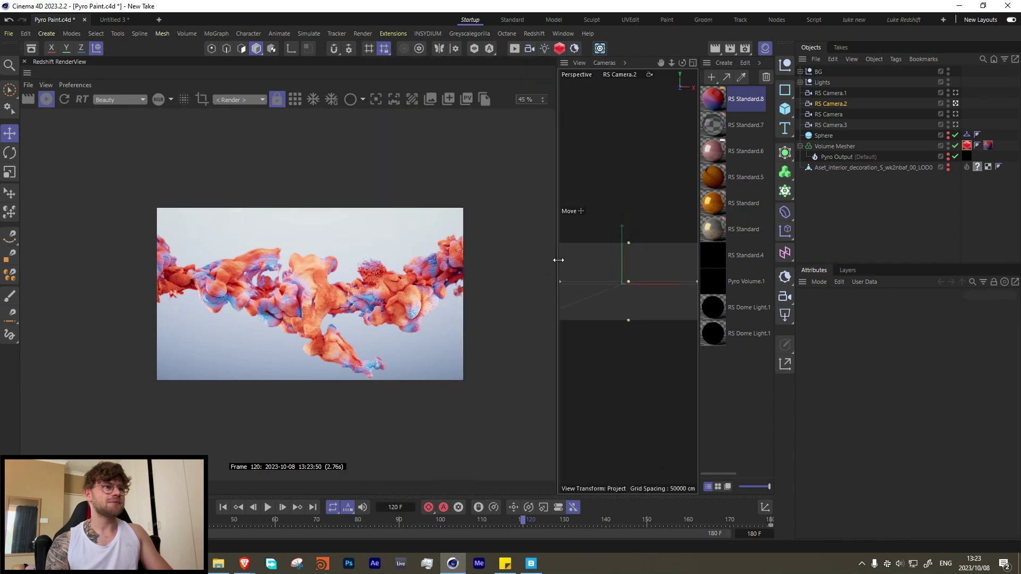
pyautogui.moveTo(349, 292); pyautogui.dragTo(296, 290, button='middle')
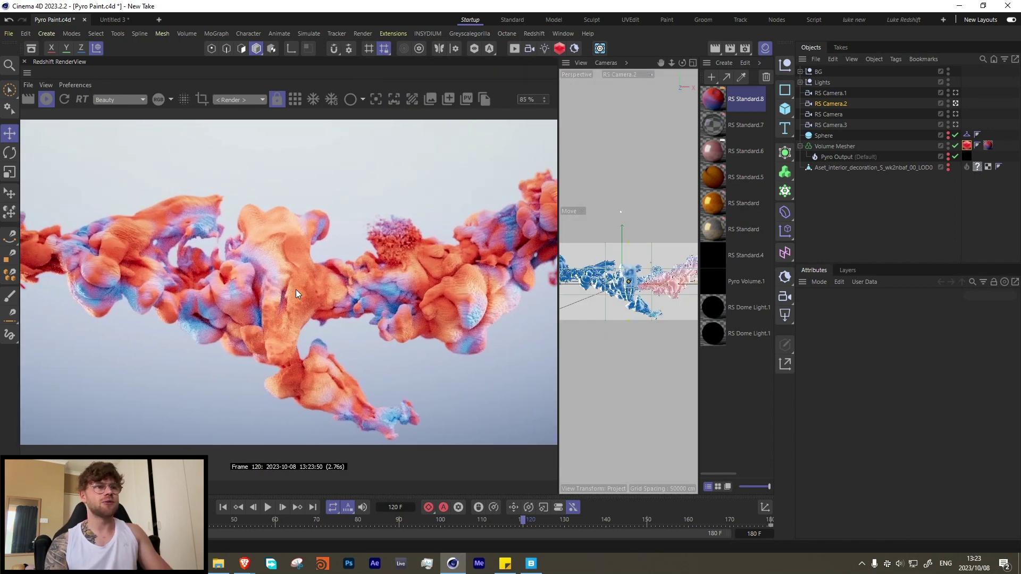
# - Compare the renders of the Pink and White takes, leaving the White take active
pyautogui.click(840, 47)
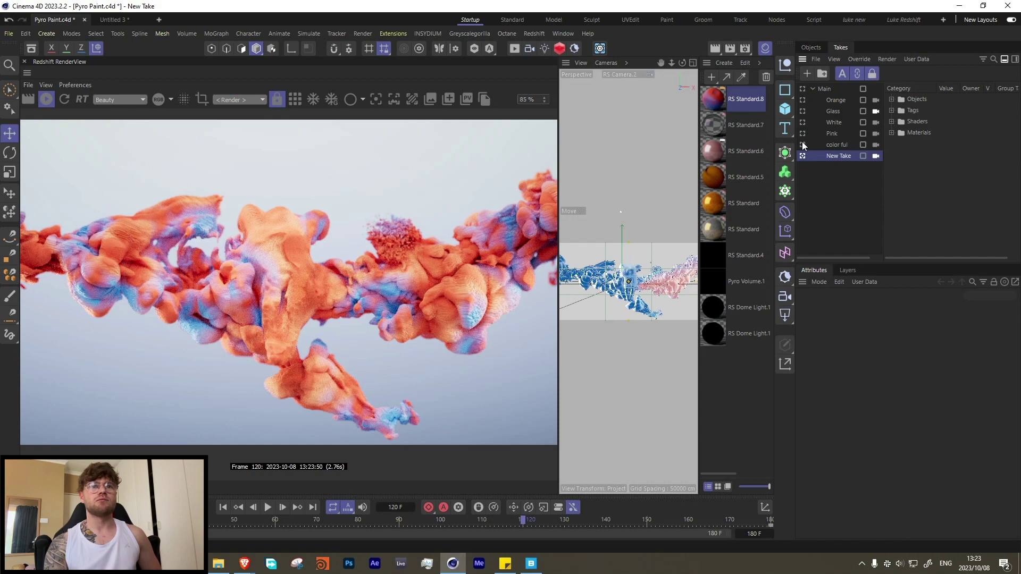
pyautogui.click(803, 135)
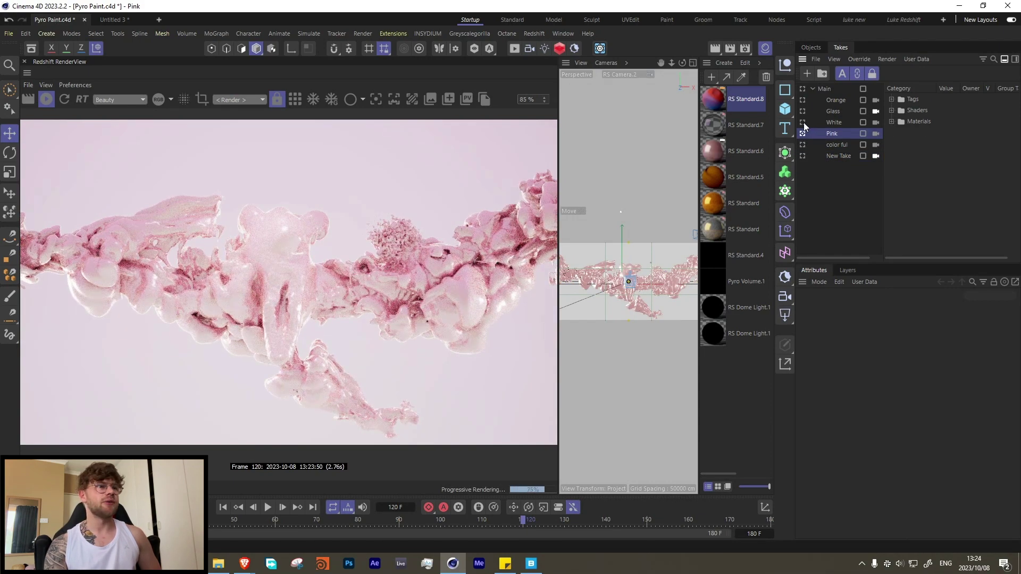
pyautogui.click(803, 112)
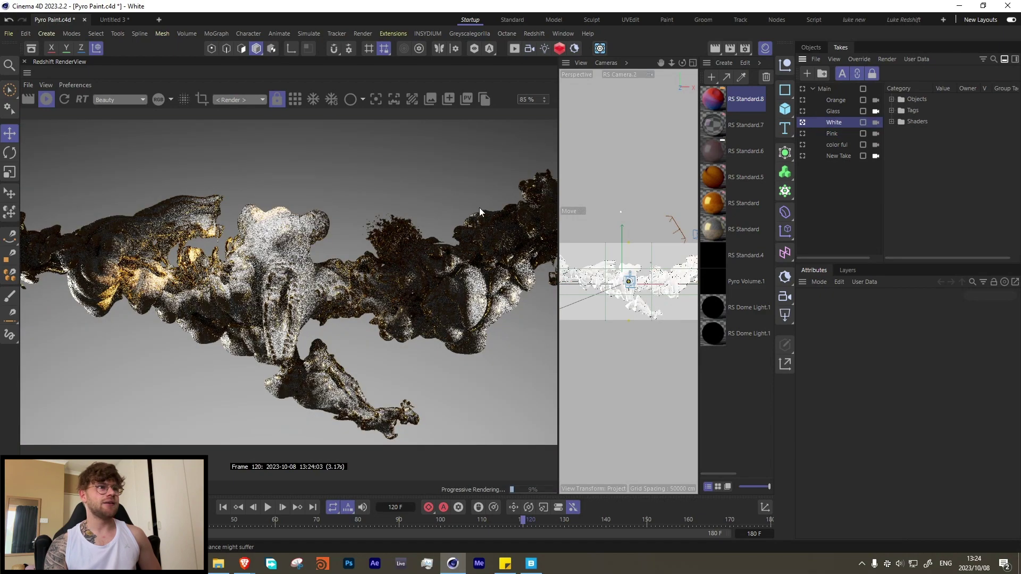
pyautogui.click(803, 122)
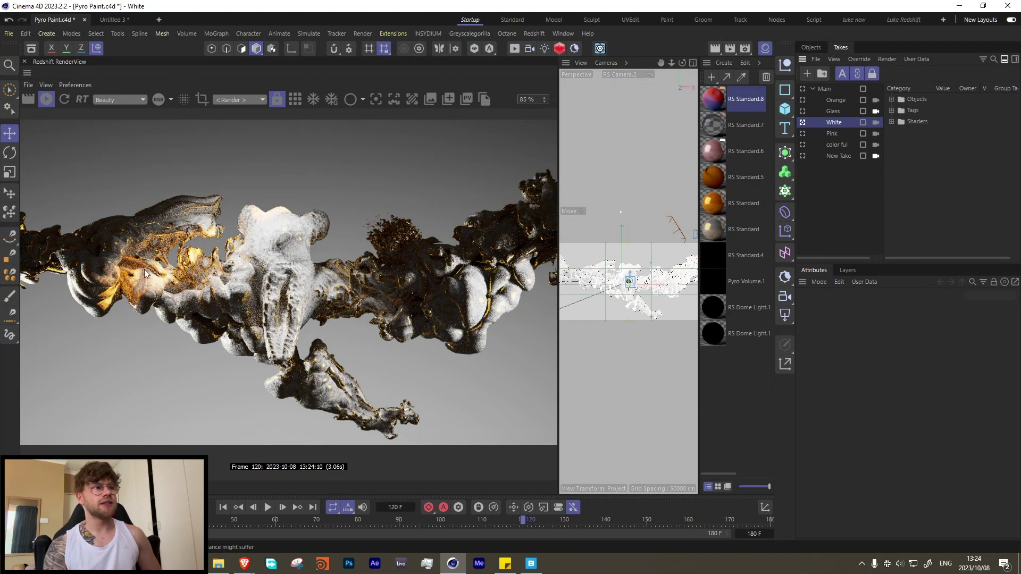
# - Open the node network of the white-and-gold RS Standard material and examine its bump, noise, ramp, RS Standard and Material Blender nodes
pyautogui.click(715, 237)
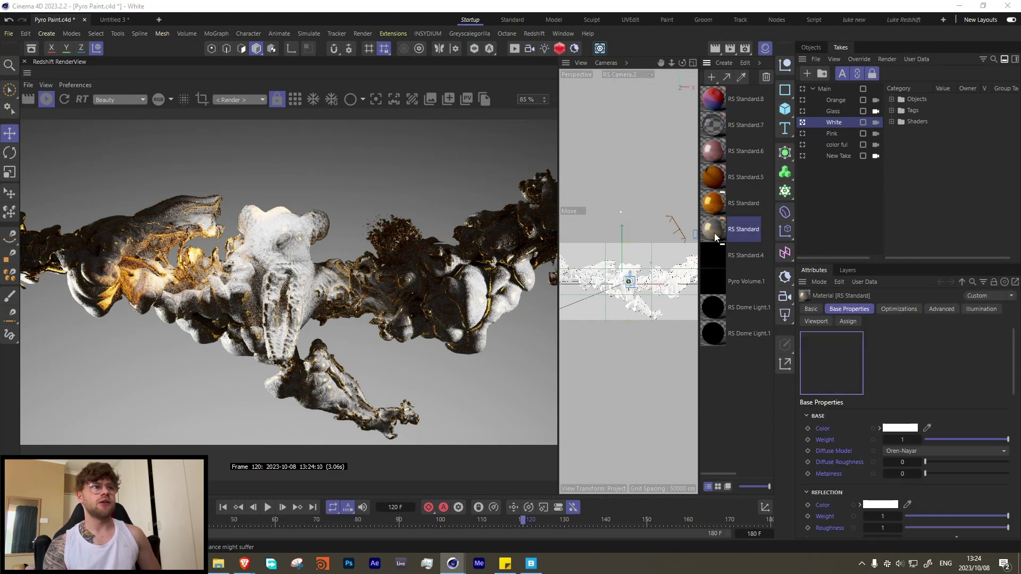
pyautogui.doubleClick(715, 237)
pyautogui.moveTo(614, 243); pyautogui.dragTo(627, 247)
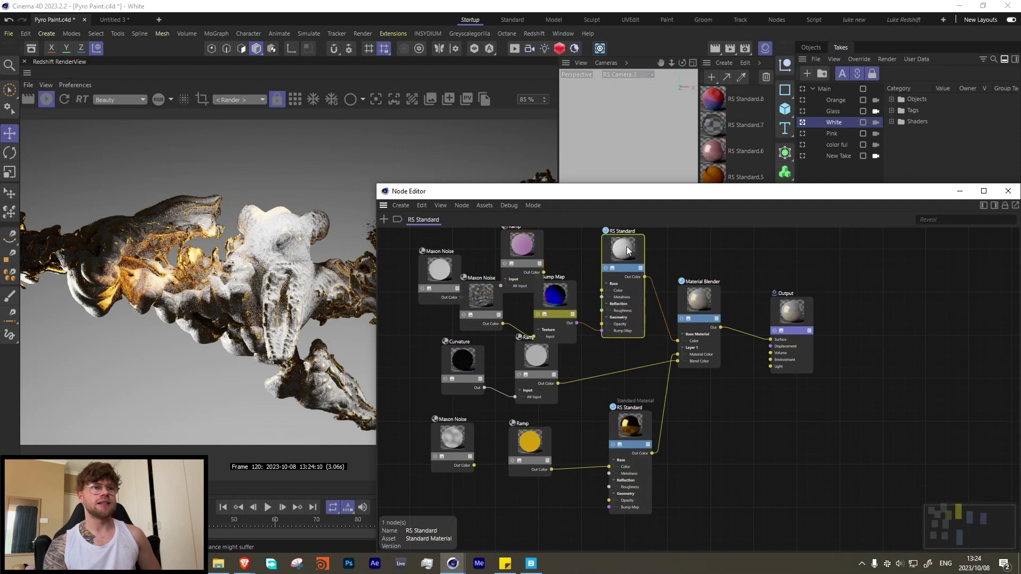
pyautogui.moveTo(558, 296); pyautogui.dragTo(565, 293)
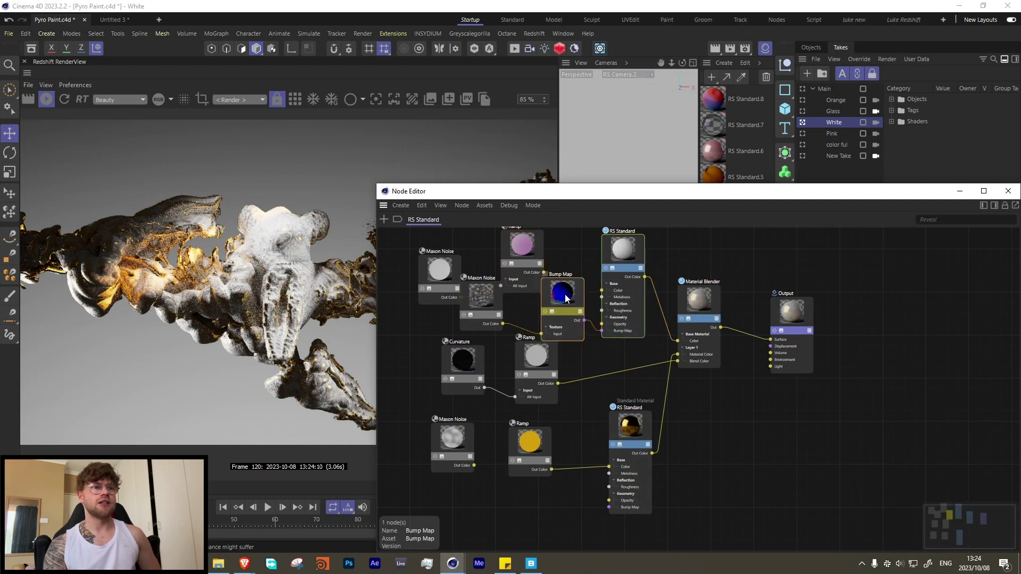
pyautogui.click(480, 296)
pyautogui.click(613, 256)
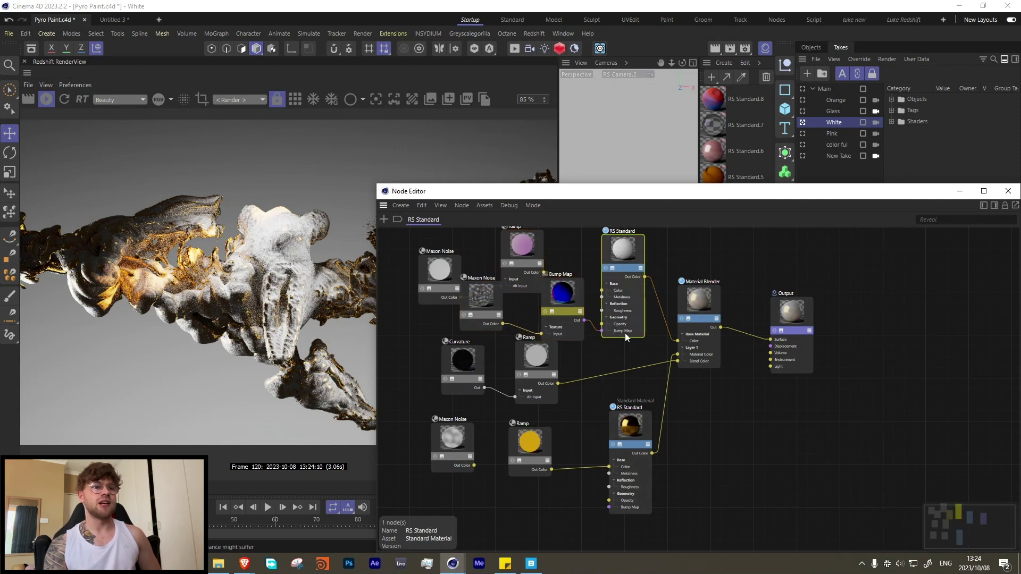
pyautogui.click(524, 443)
pyautogui.moveTo(641, 424); pyautogui.dragTo(636, 412)
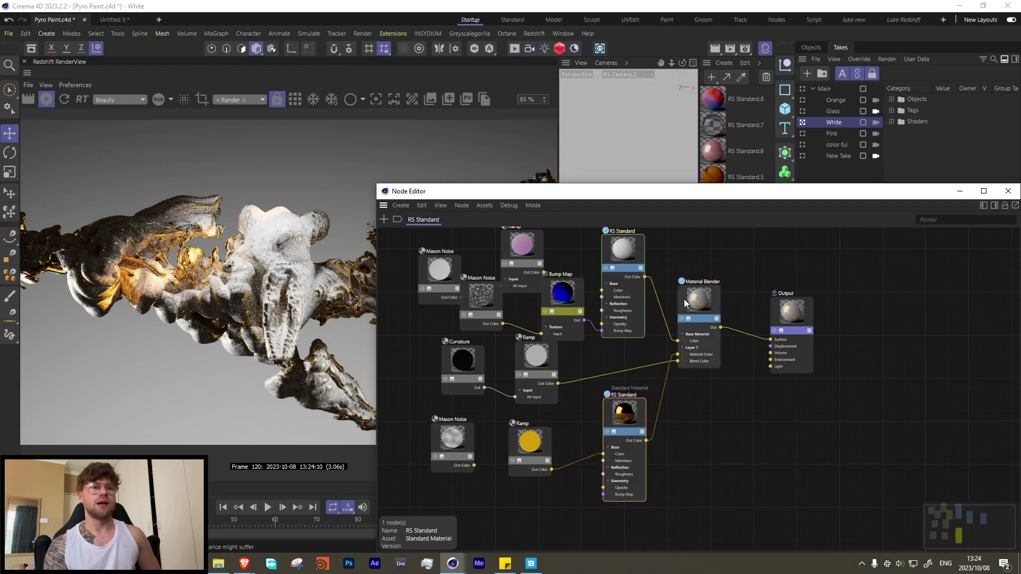
pyautogui.click(684, 299)
# - Preview the Curvature node alone in the render, restore the full material output and close the Node Editor
pyautogui.click(455, 364)
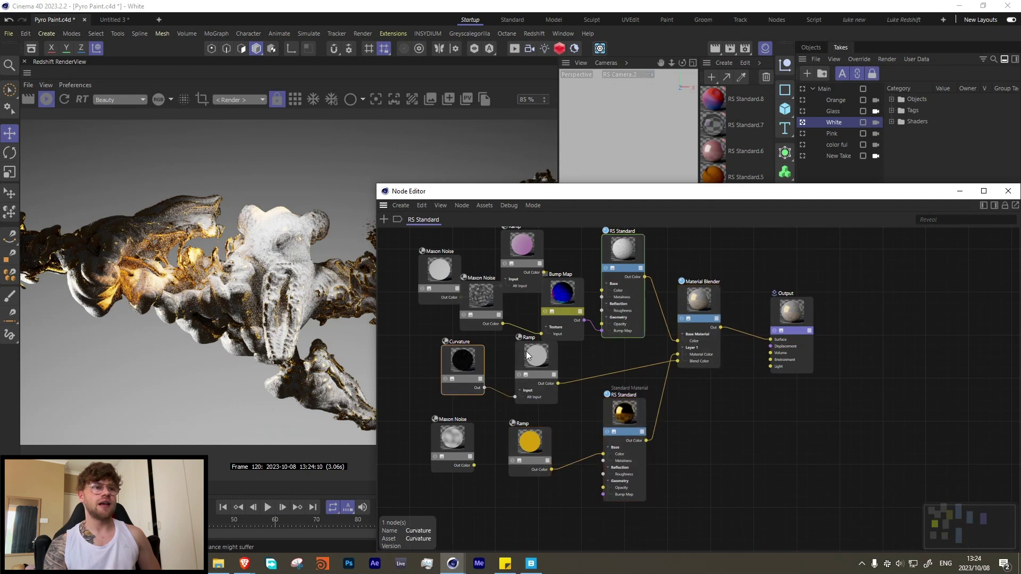
pyautogui.click(445, 378)
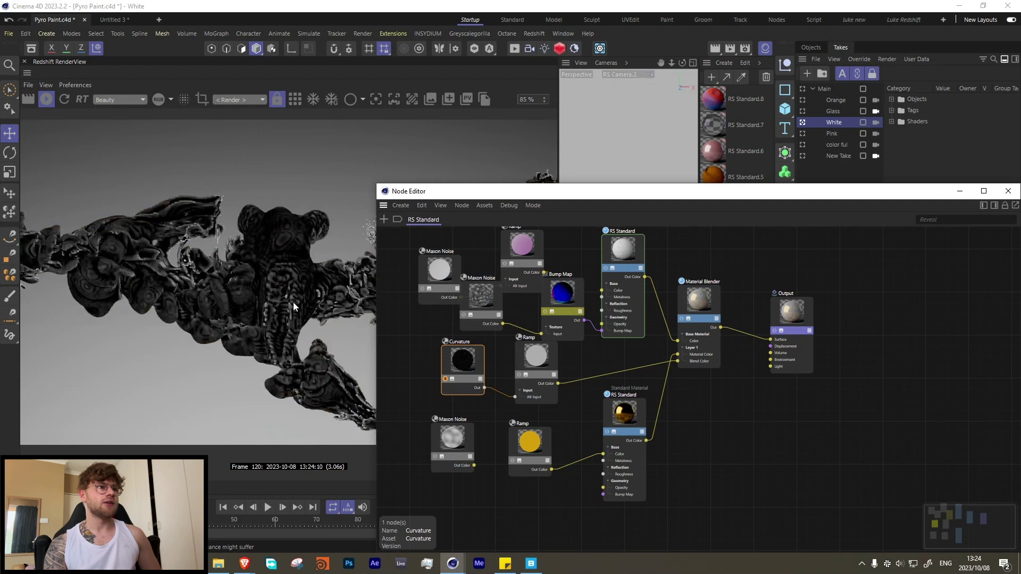
pyautogui.click(445, 378)
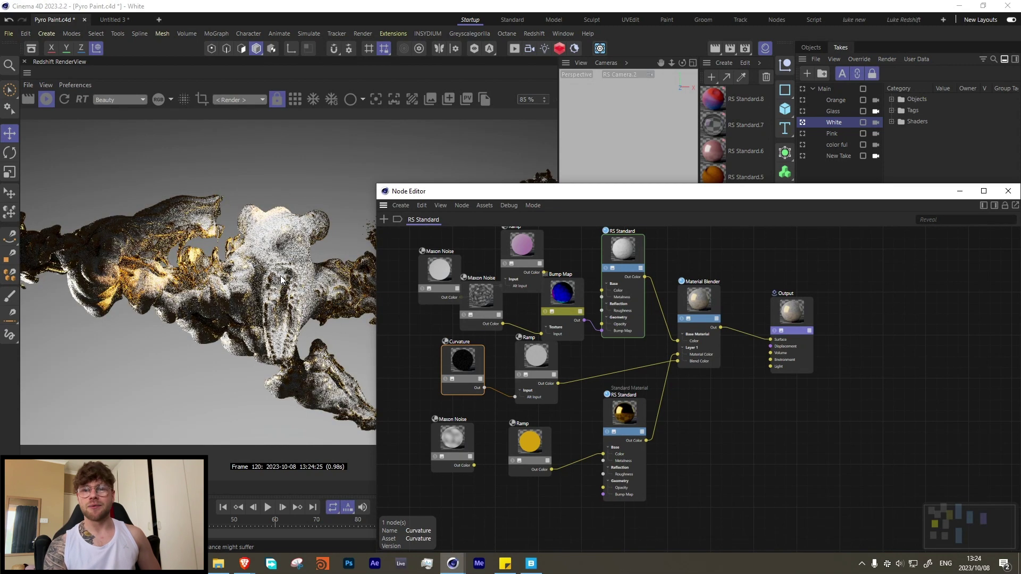
pyautogui.click(1008, 191)
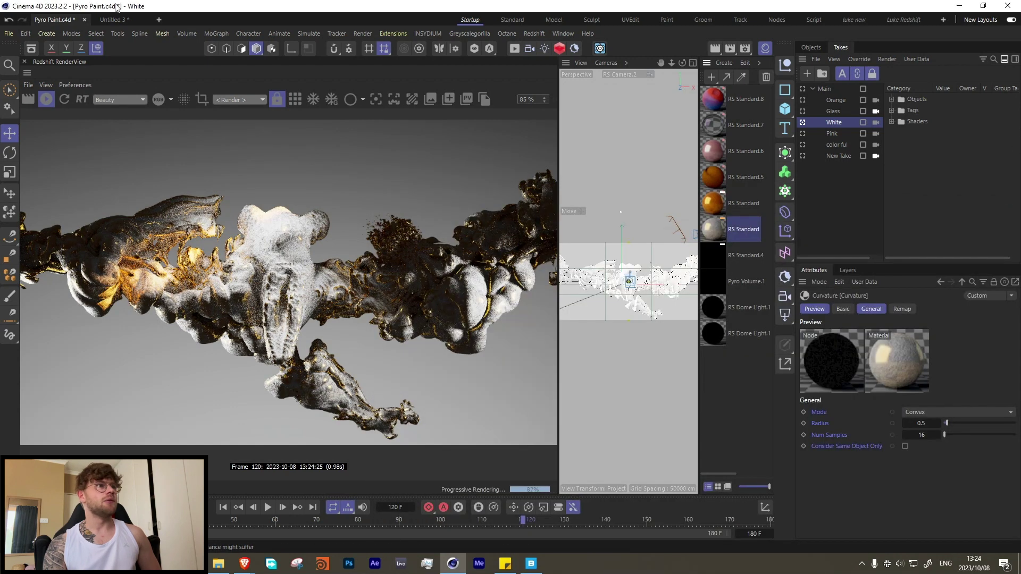
# - Return to the Untitled 3 project, widen the viewport and play the simulation from the first frame to frame 2
pyautogui.click(113, 19)
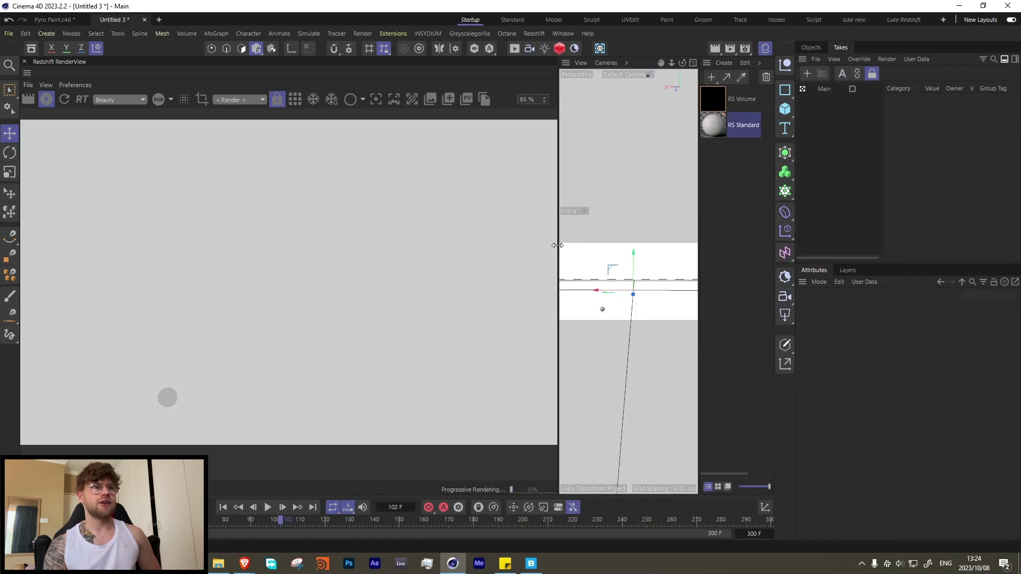
pyautogui.moveTo(558, 245); pyautogui.dragTo(278, 229)
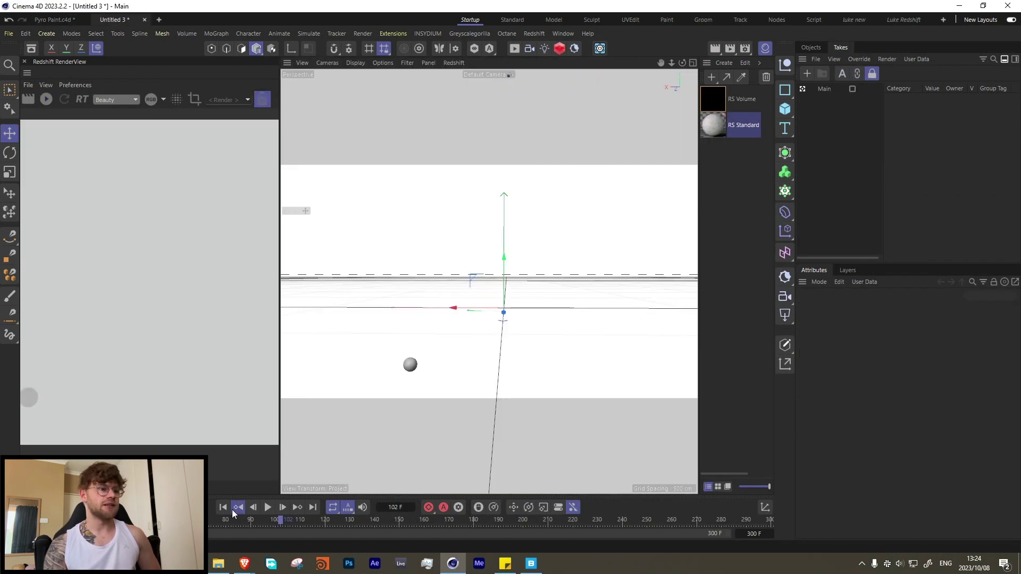
pyautogui.click(222, 508)
pyautogui.click(267, 508)
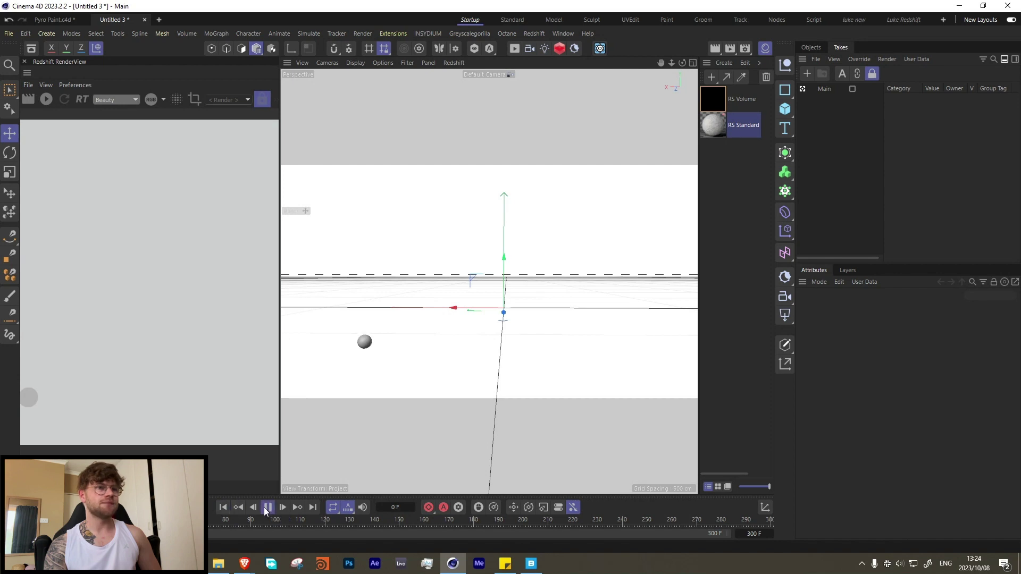
pyautogui.click(267, 508)
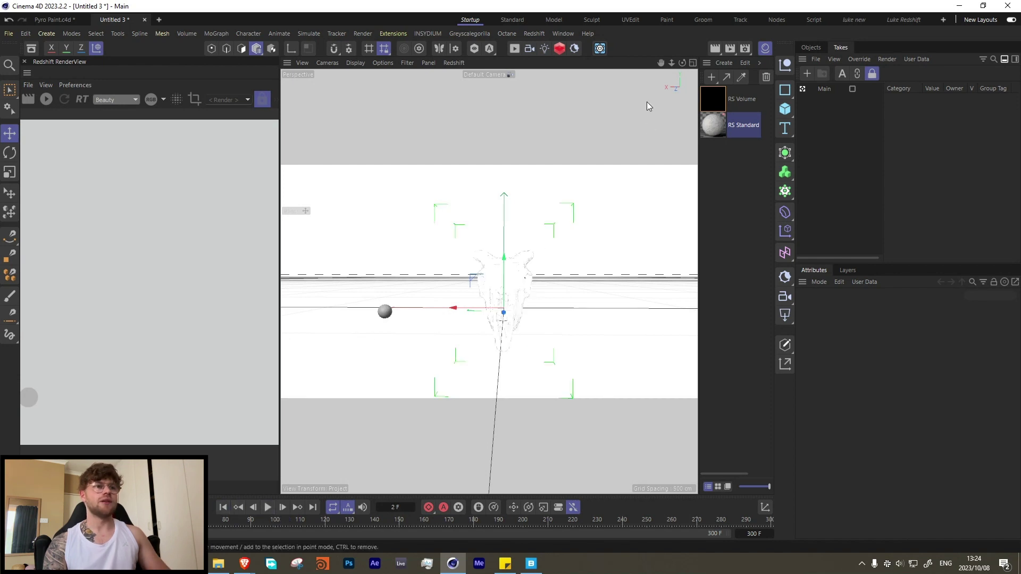
# - Show the scene's objects and examine the meshed skull surface up close and from several angles
pyautogui.click(811, 48)
pyautogui.scroll(6, 547, 292)
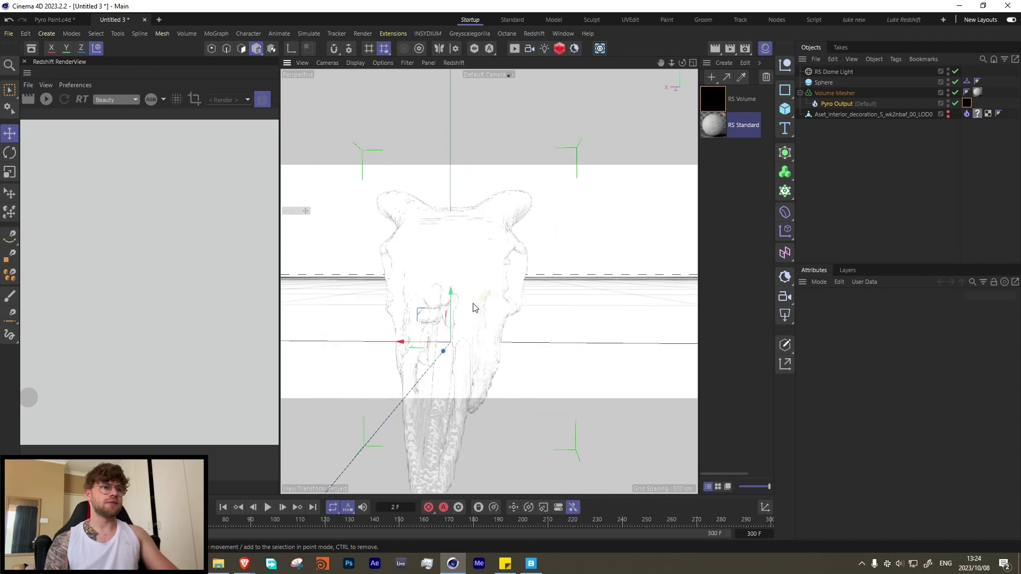
pyautogui.keyDown('alt'); pyautogui.moveTo(479, 303); pyautogui.dragTo(366, 346); pyautogui.keyUp('alt')
pyautogui.keyDown('alt'); pyautogui.moveTo(629, 212); pyautogui.dragTo(544, 127); pyautogui.keyUp('alt')
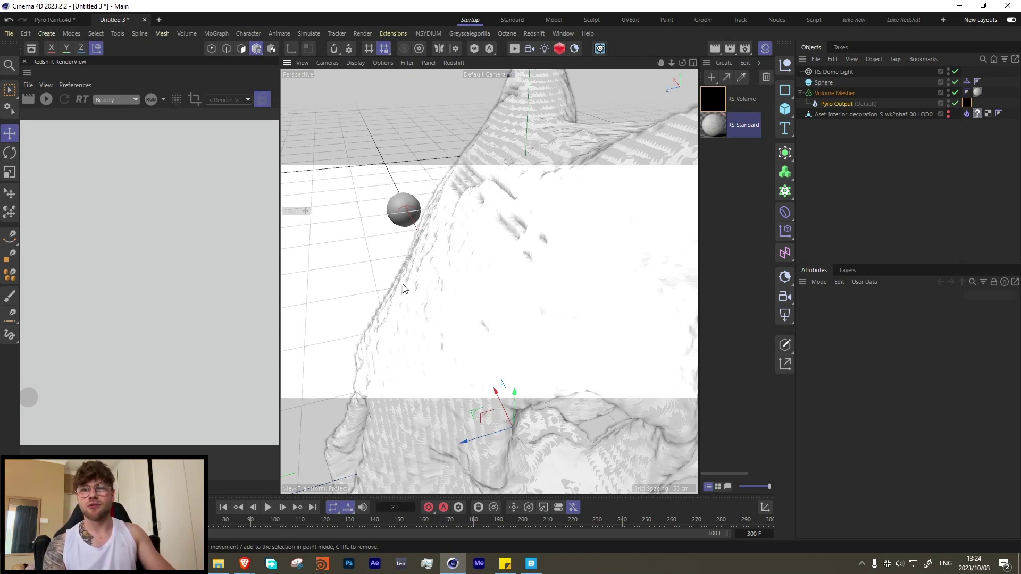
pyautogui.keyDown('alt'); pyautogui.moveTo(467, 320); pyautogui.dragTo(500, 395); pyautogui.keyUp('alt')
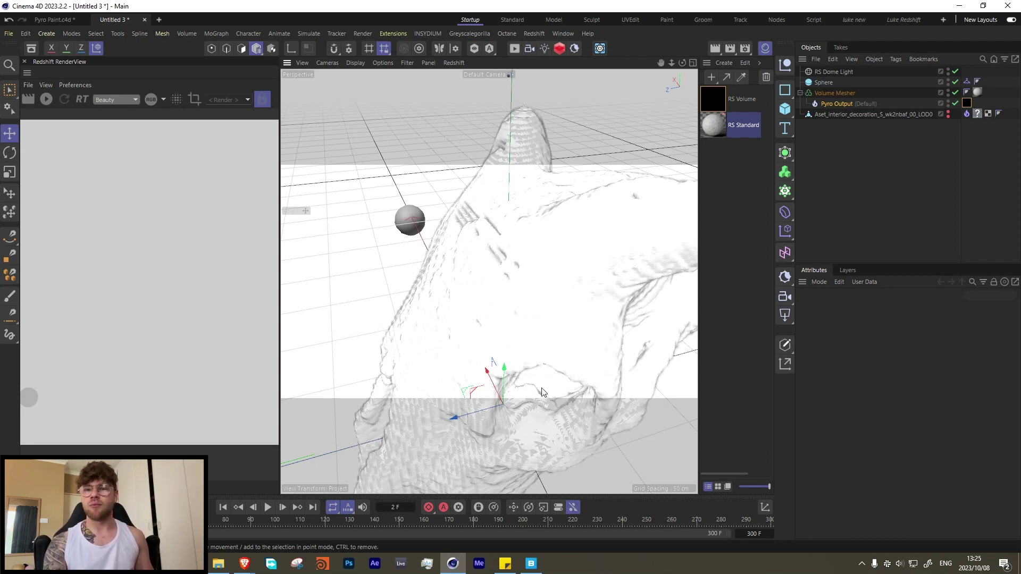
pyautogui.scroll(-10, 537, 371)
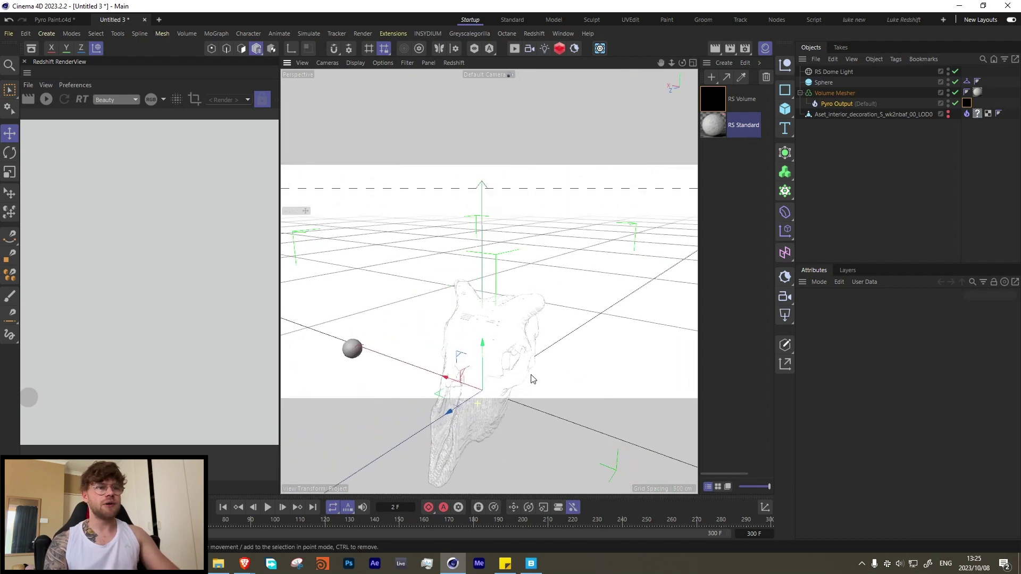
pyautogui.scroll(3, 505, 314)
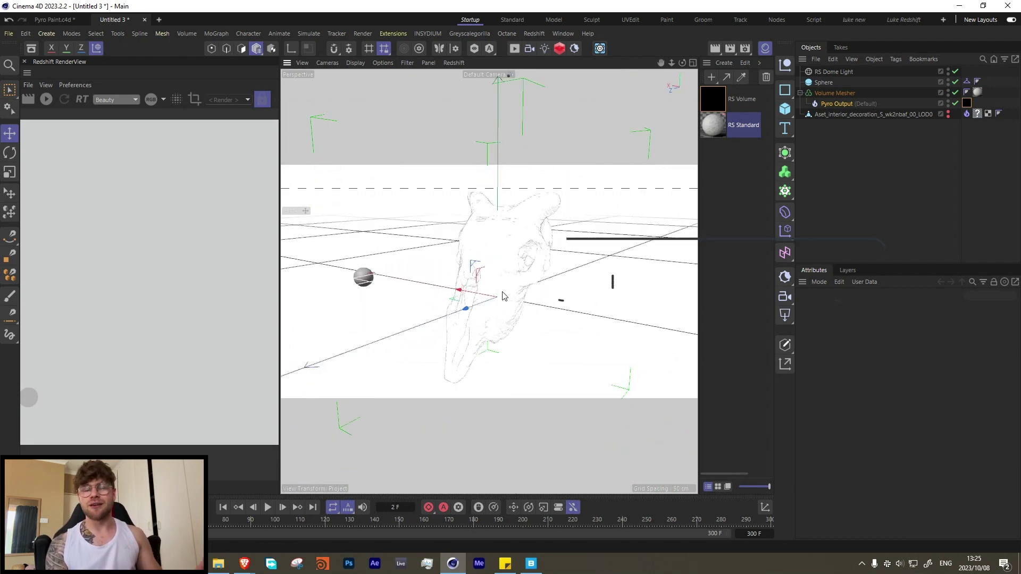